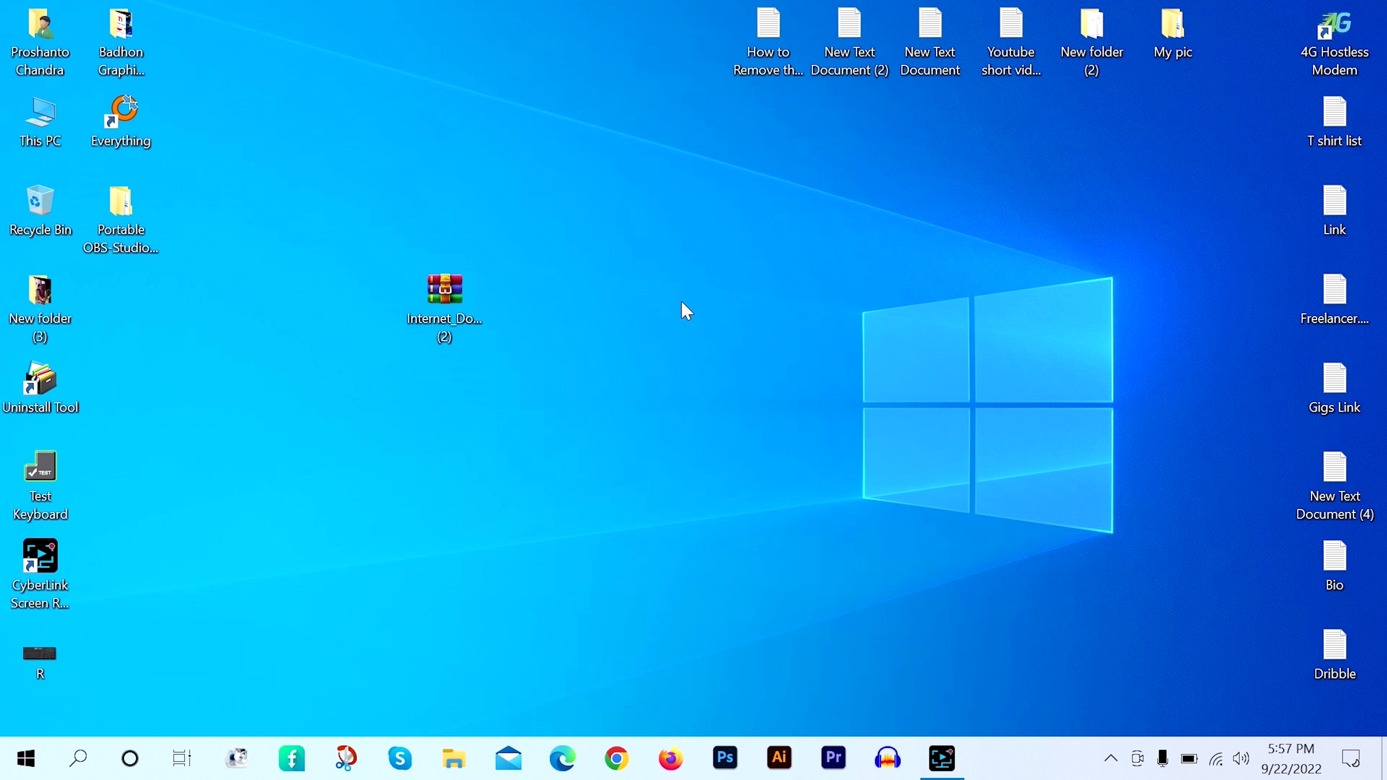
right_click(604, 233)
click(671, 293)
drag(346, 205, 576, 405)
right_click(582, 183)
click(639, 247)
drag(337, 179, 502, 377)
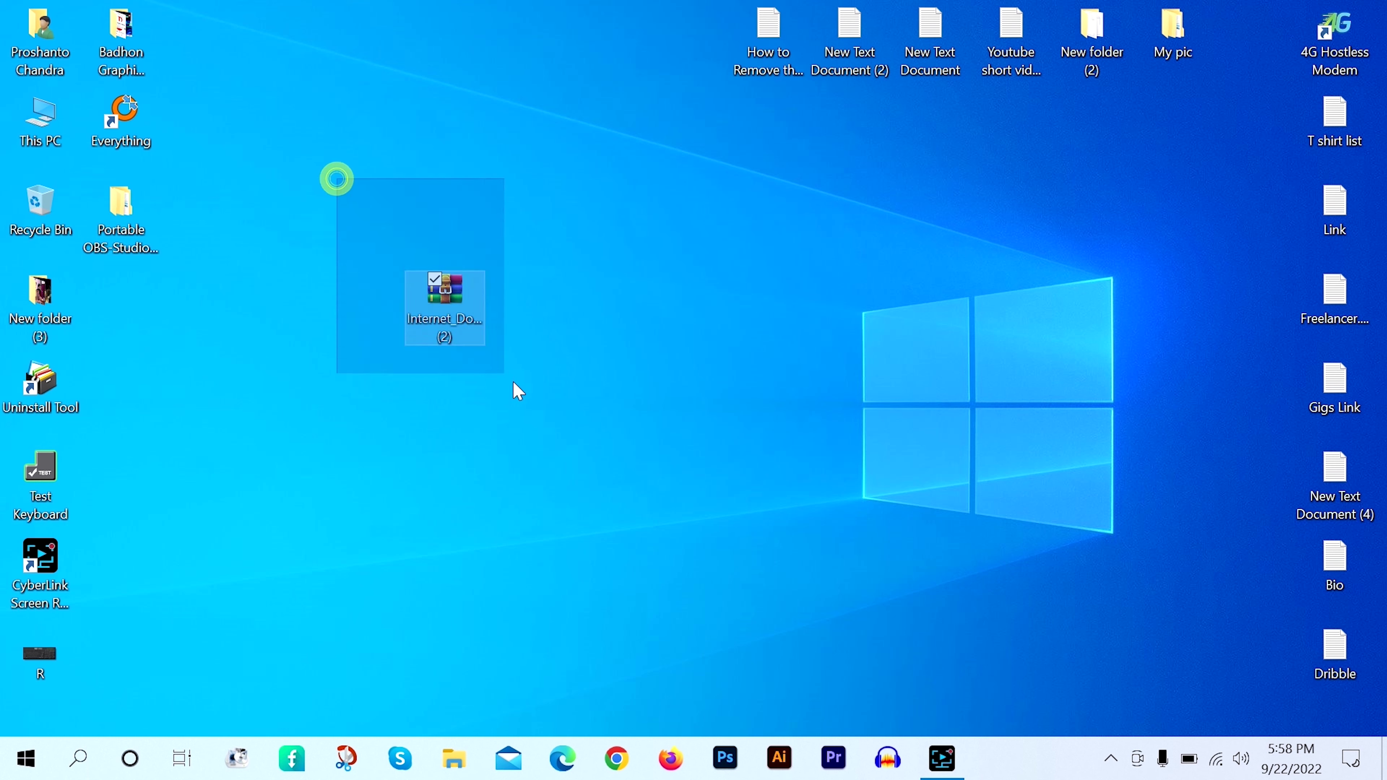
right_click(640, 184)
click(722, 244)
drag(606, 158, 391, 484)
right_click(669, 197)
click(707, 267)
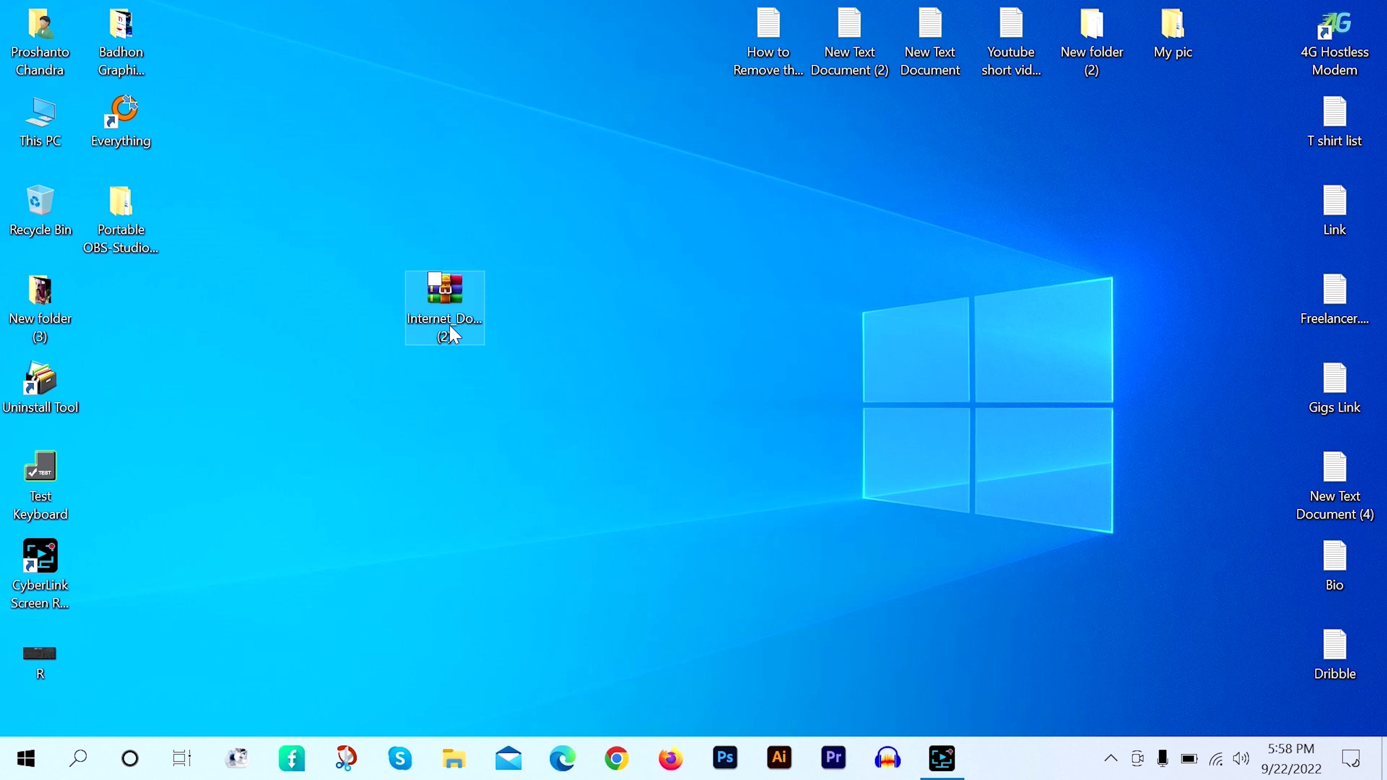
double_click(445, 317)
right_click(442, 314)
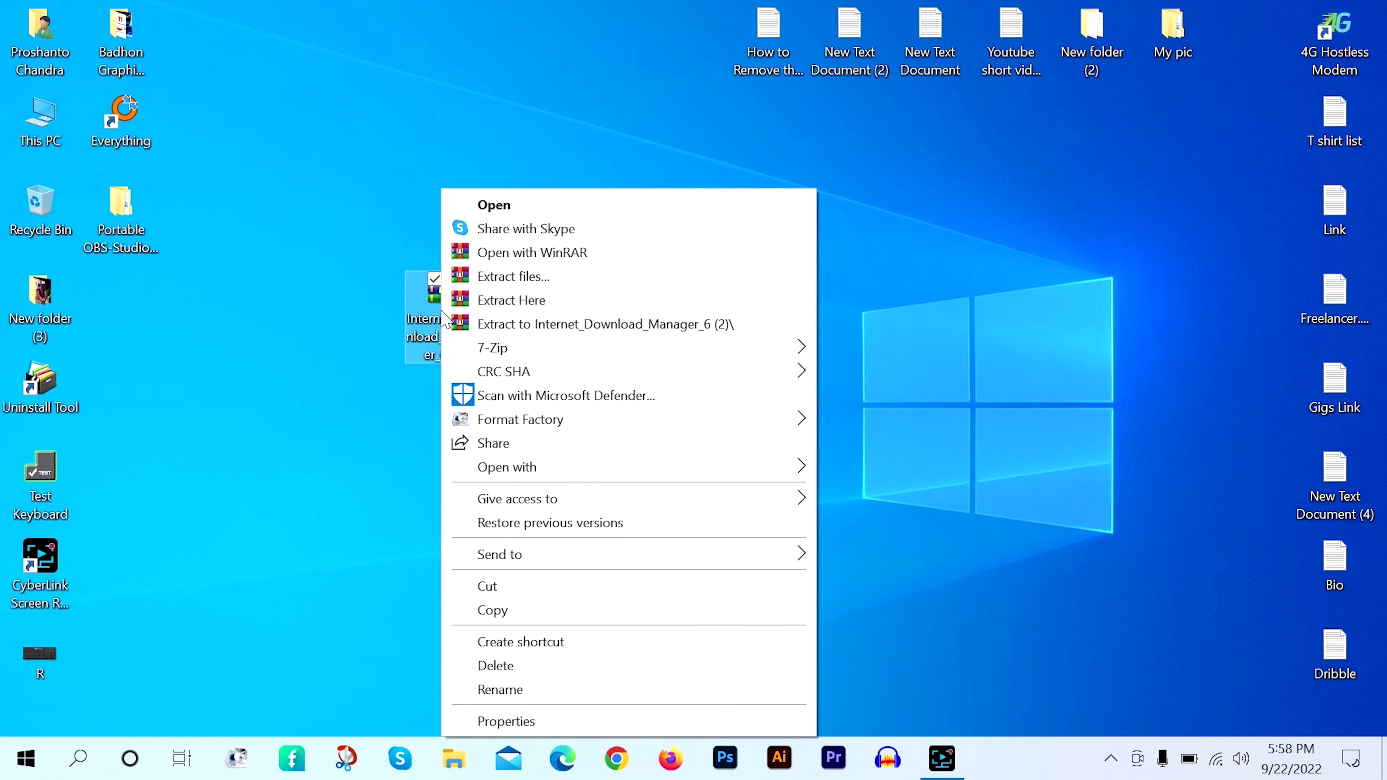
click(300, 185)
right_click(301, 184)
click(371, 243)
right_click(572, 195)
click(620, 252)
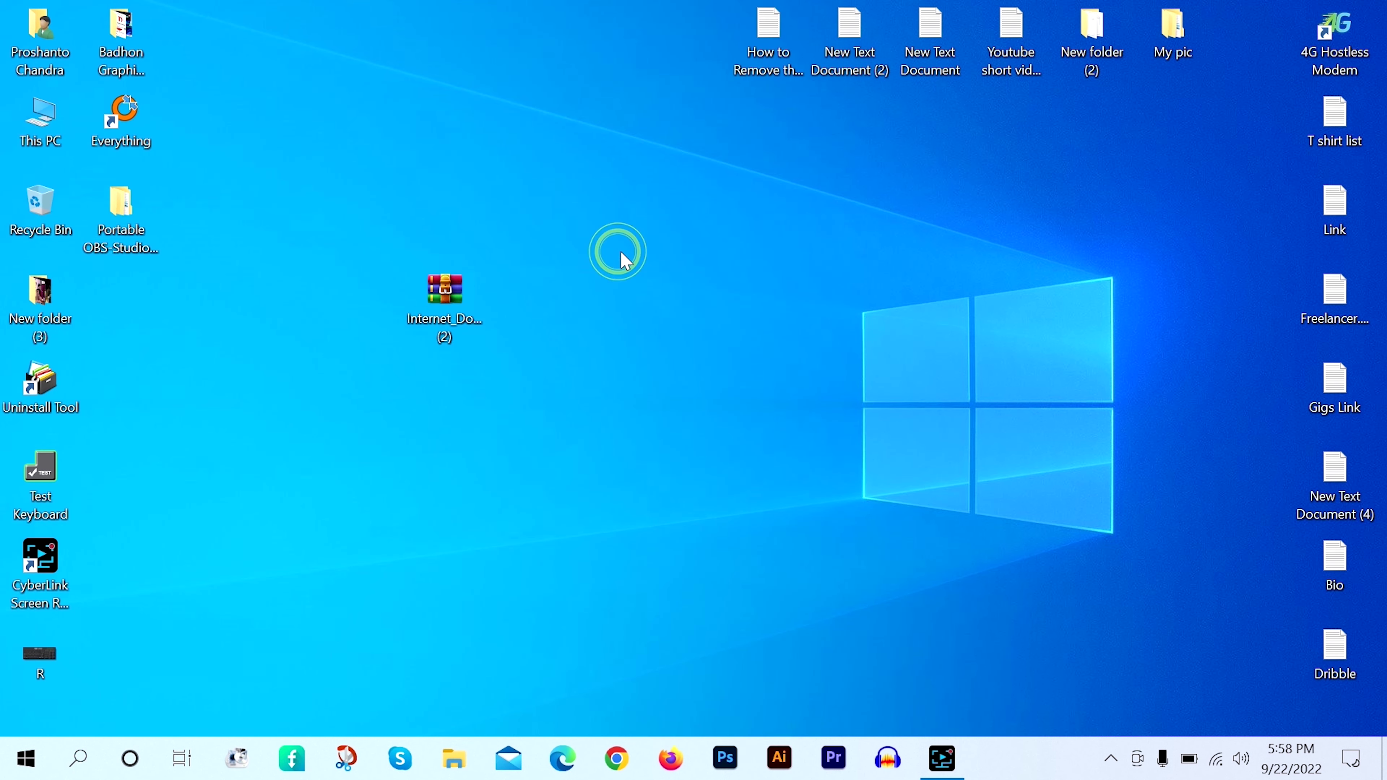
drag(566, 226, 335, 433)
right_click(628, 180)
click(682, 239)
click(456, 312)
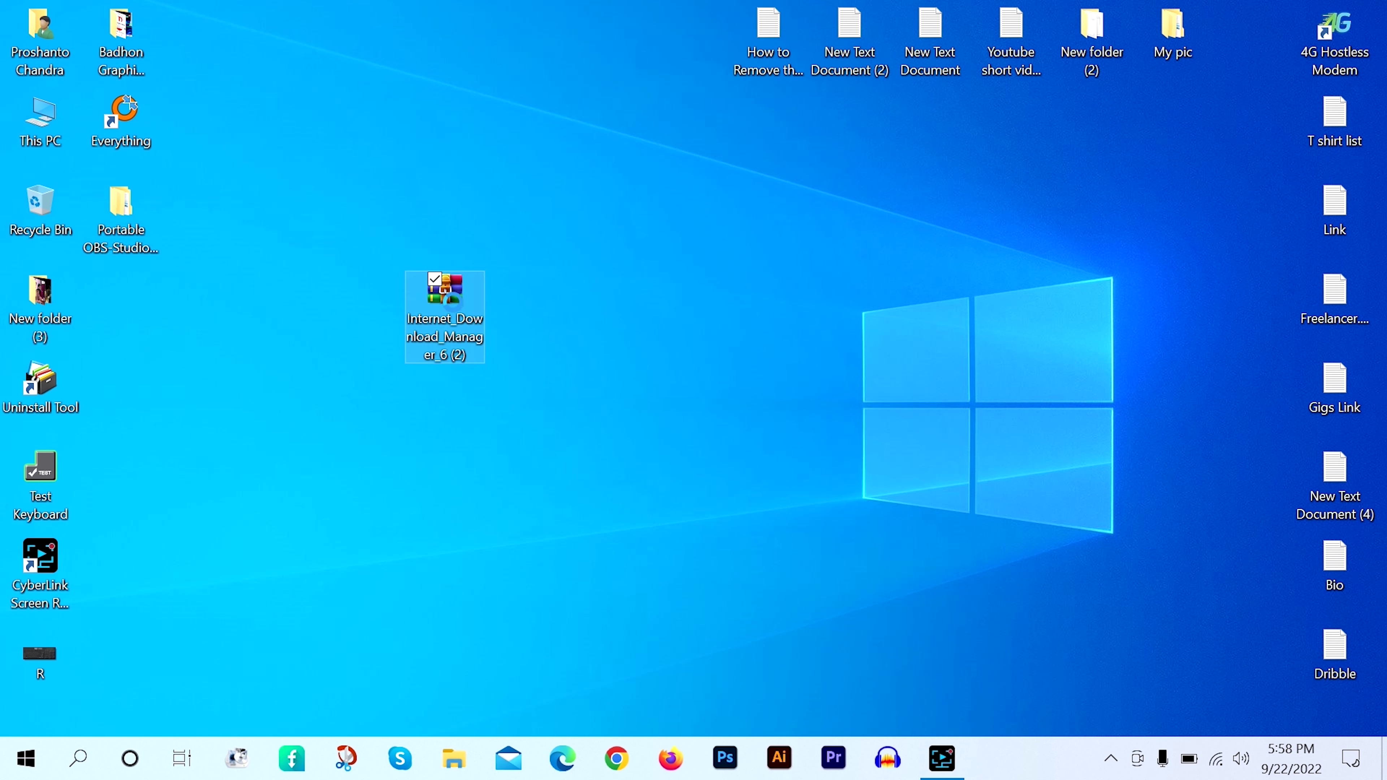
right_click(457, 312)
click(616, 327)
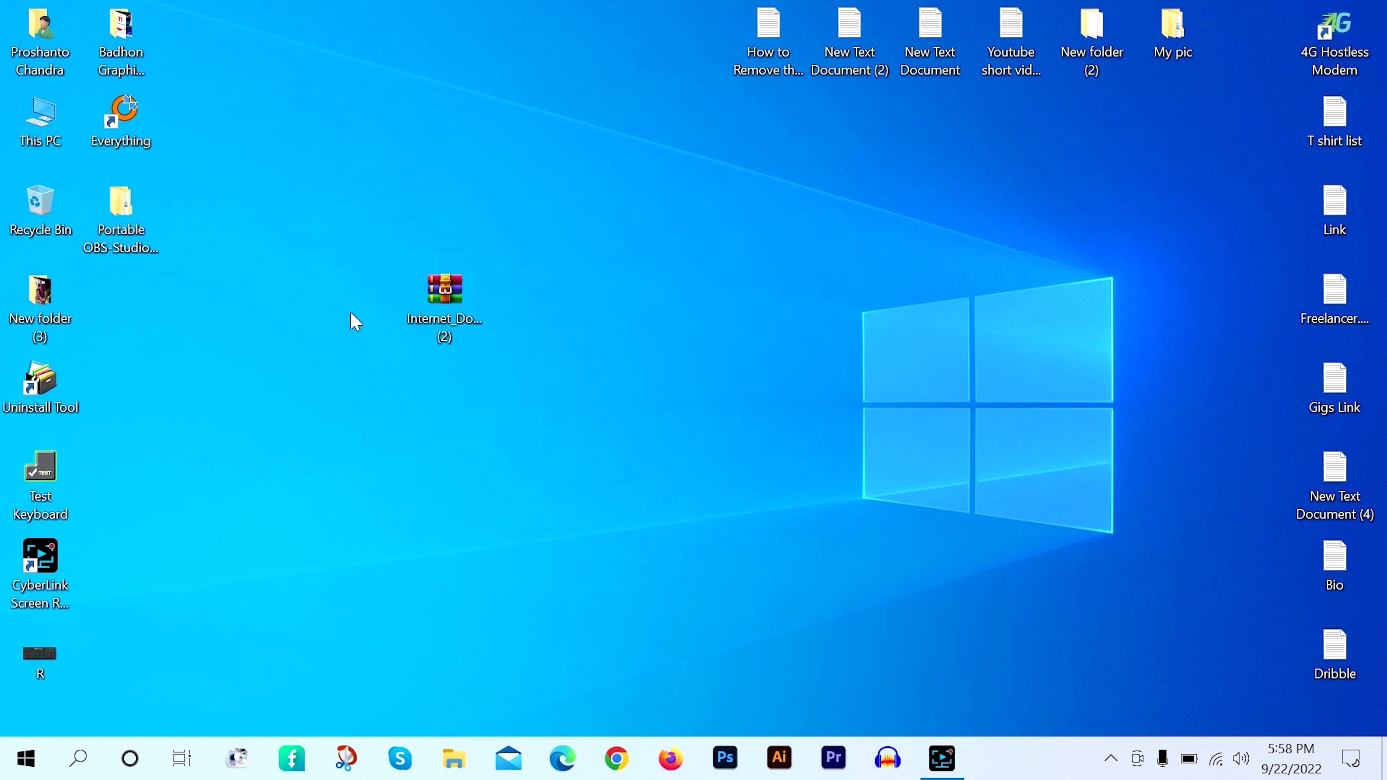
click(461, 304)
right_click(462, 305)
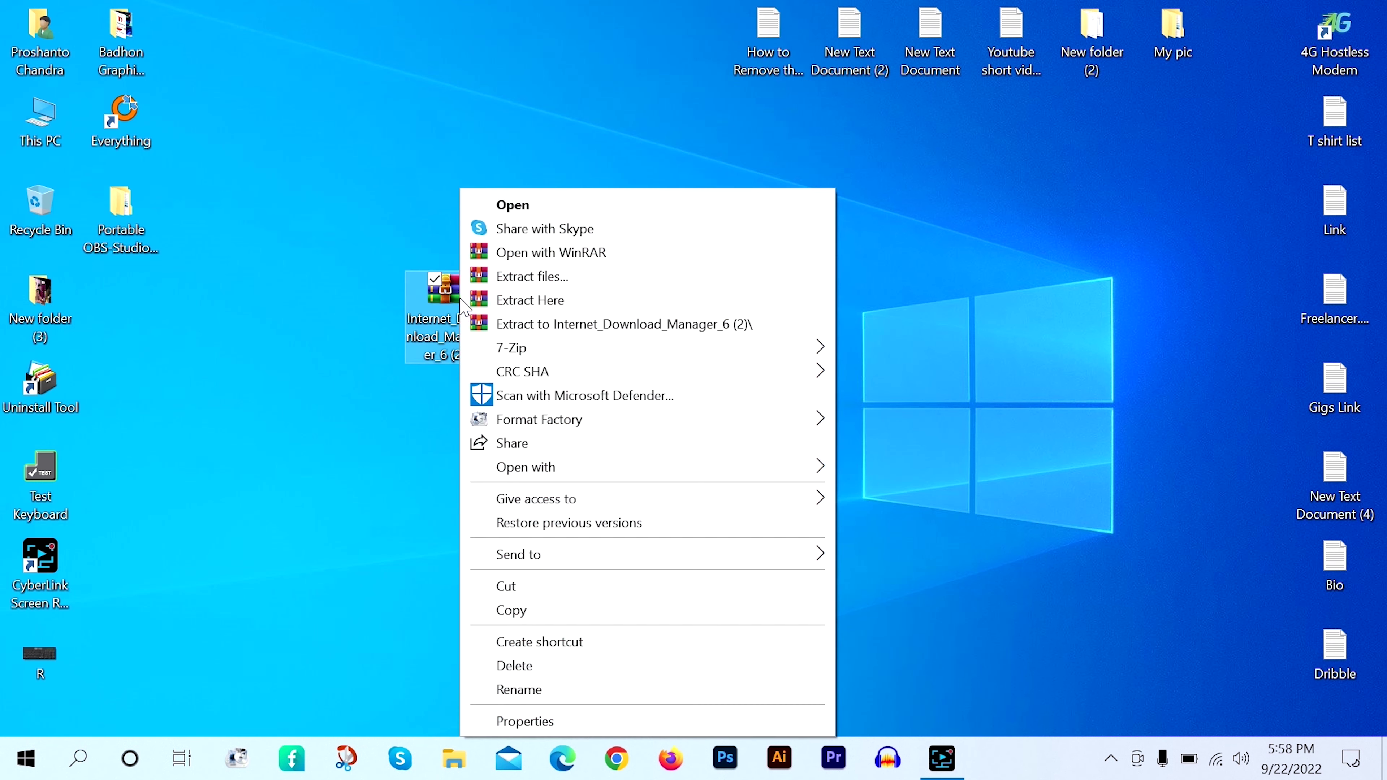
click(355, 192)
right_click(355, 192)
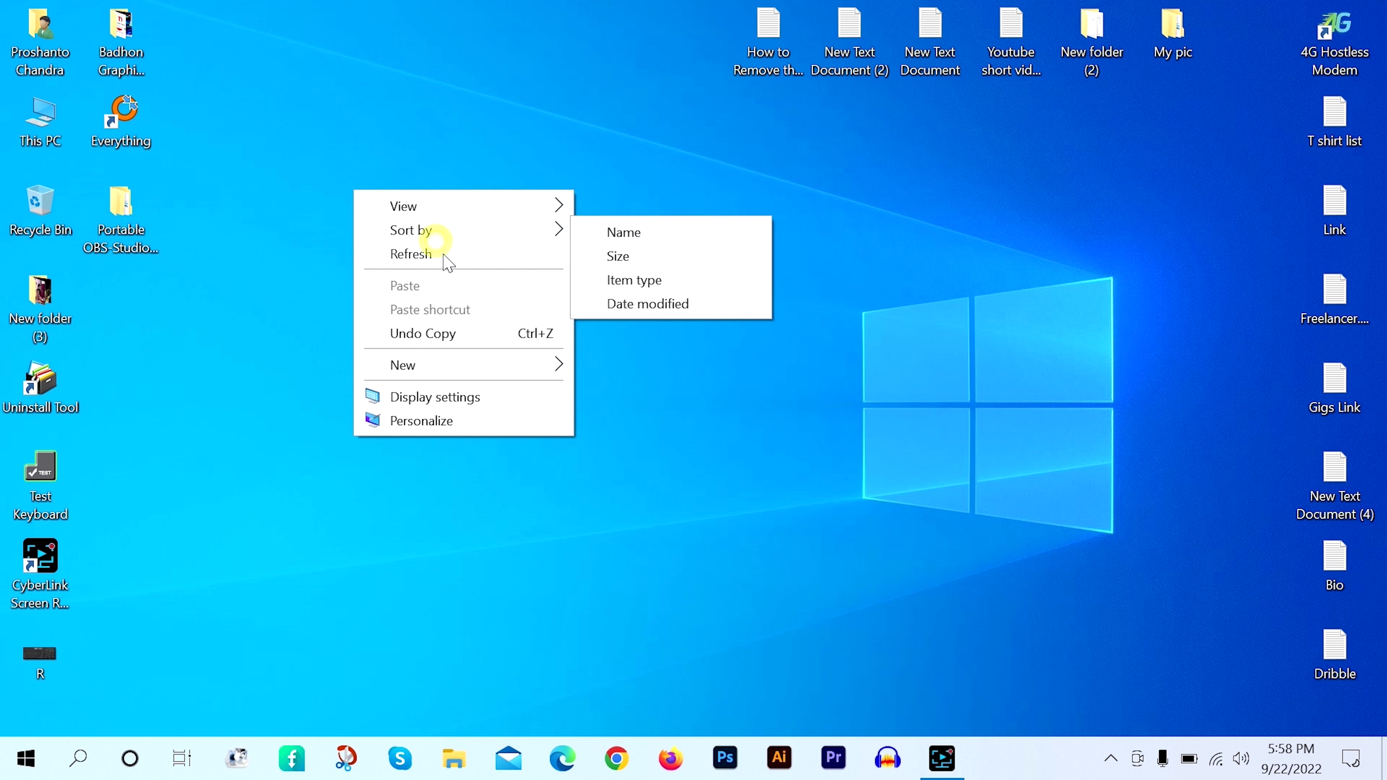
click(411, 254)
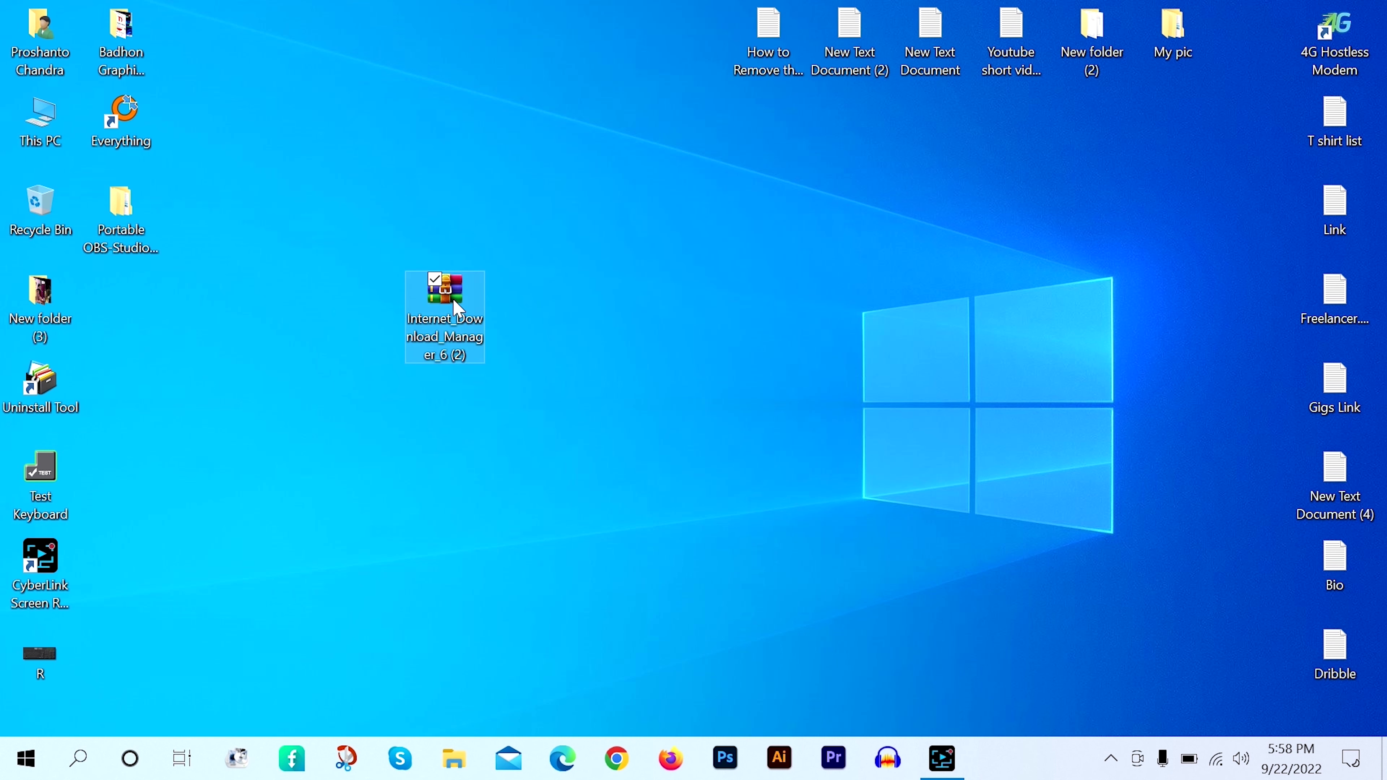
Step: Extract the Internet_Download_Manager_6 (2) archive on the desktop into a folder of the same name
right_click(451, 309)
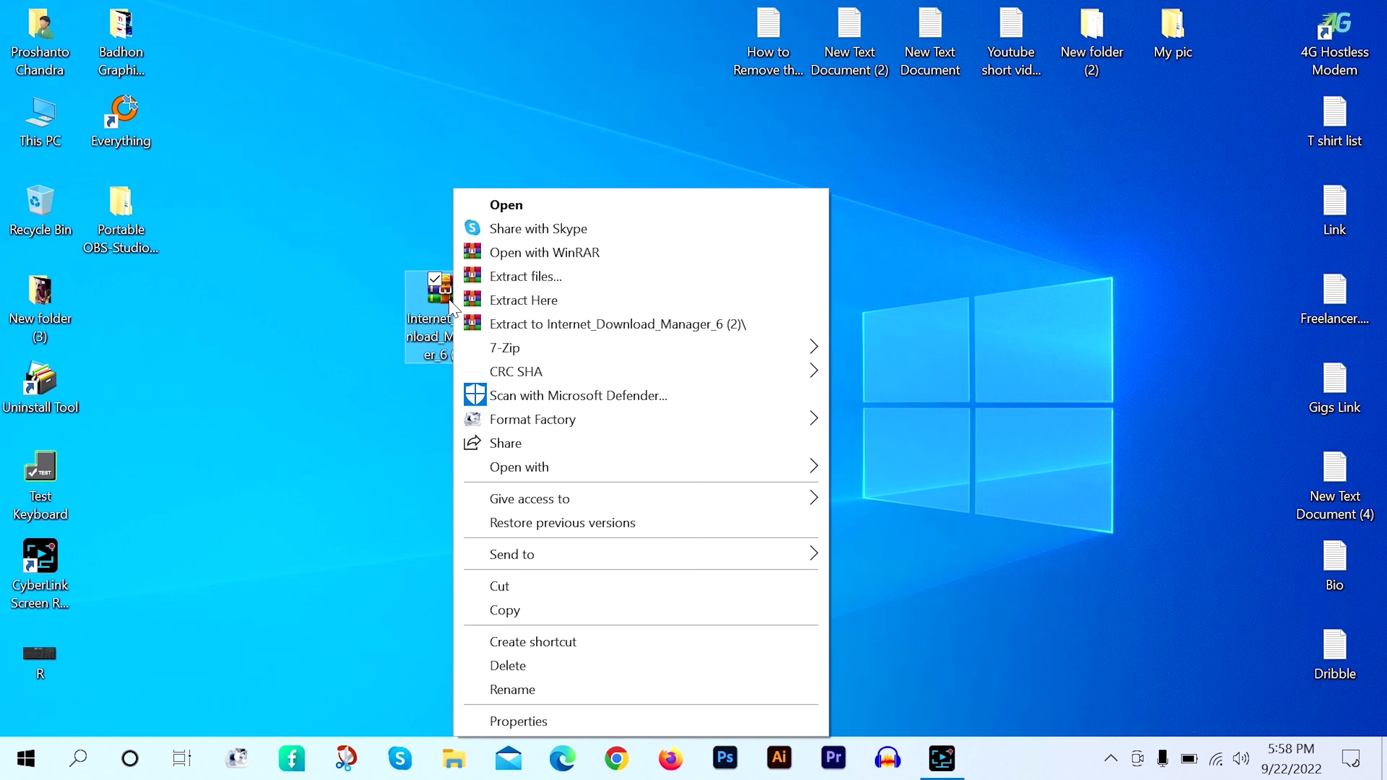
click(572, 326)
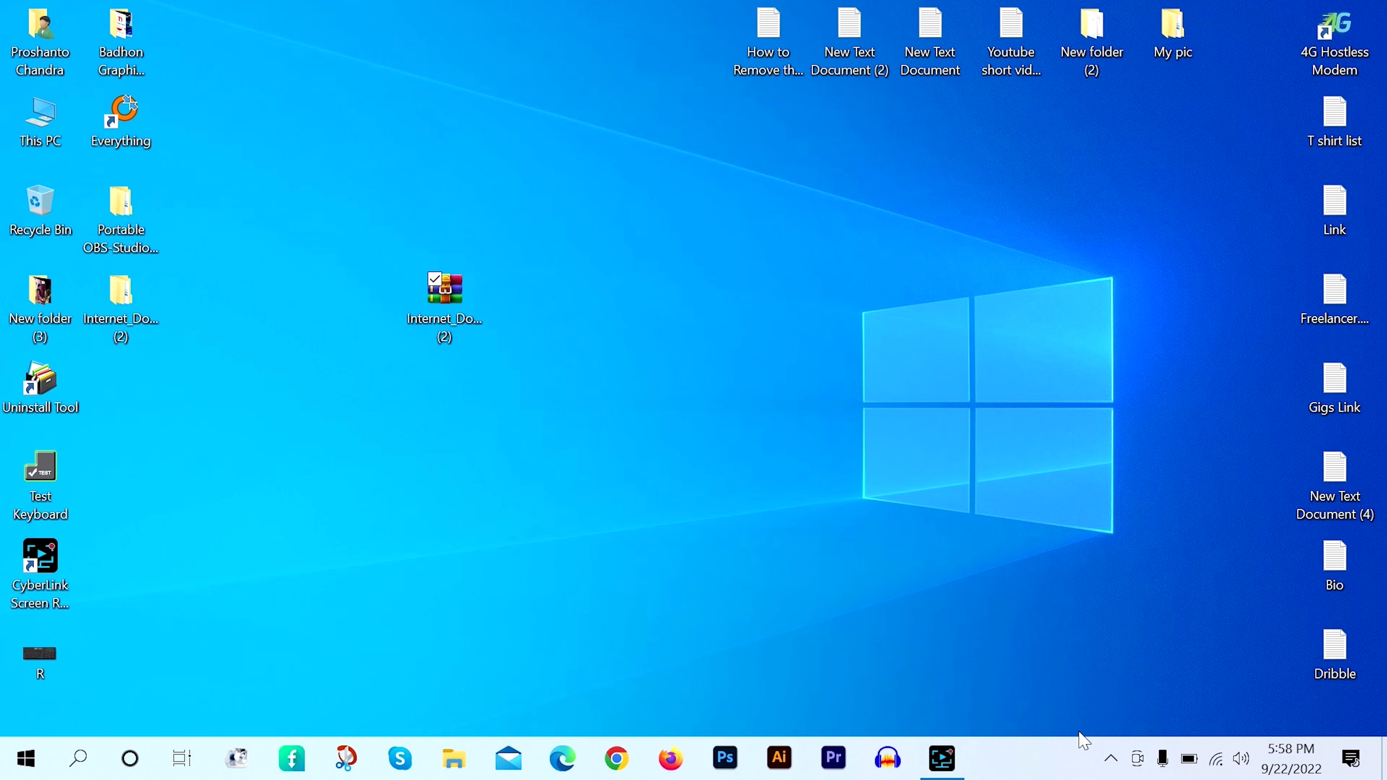
Step: Turn off real-time protection in the Windows Security virus and threat protection settings and minimize the window
click(1111, 758)
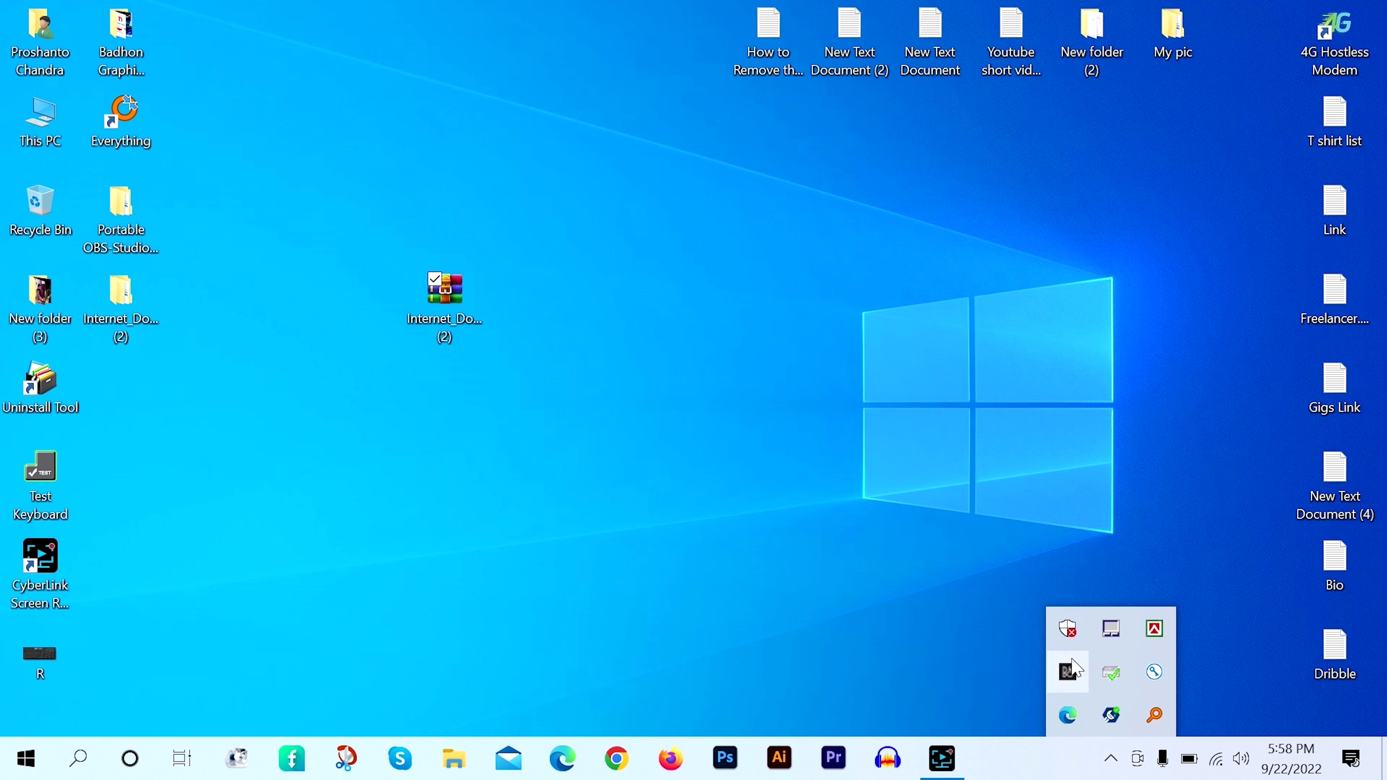
click(1068, 629)
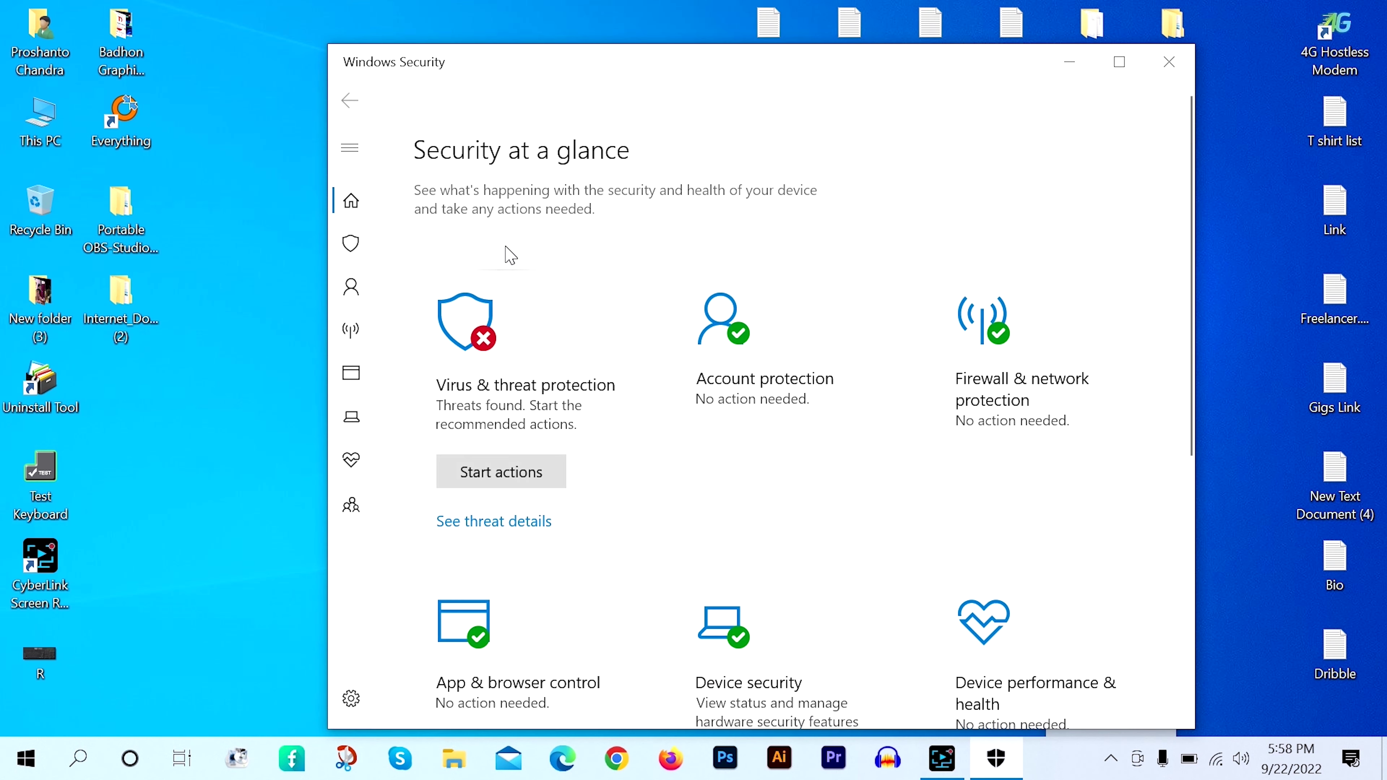
click(352, 247)
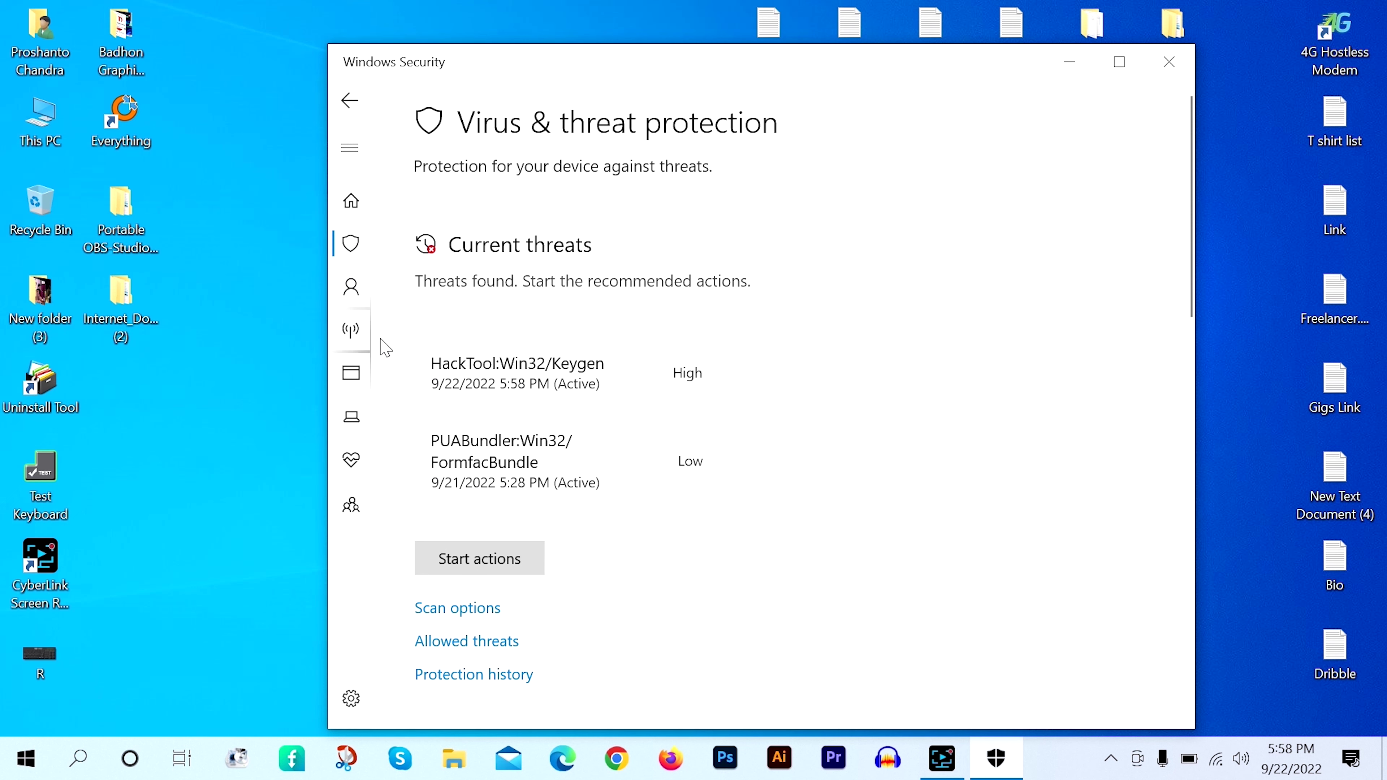
scroll(415, 409, down, 4)
scroll(489, 610, up, 3)
click(491, 604)
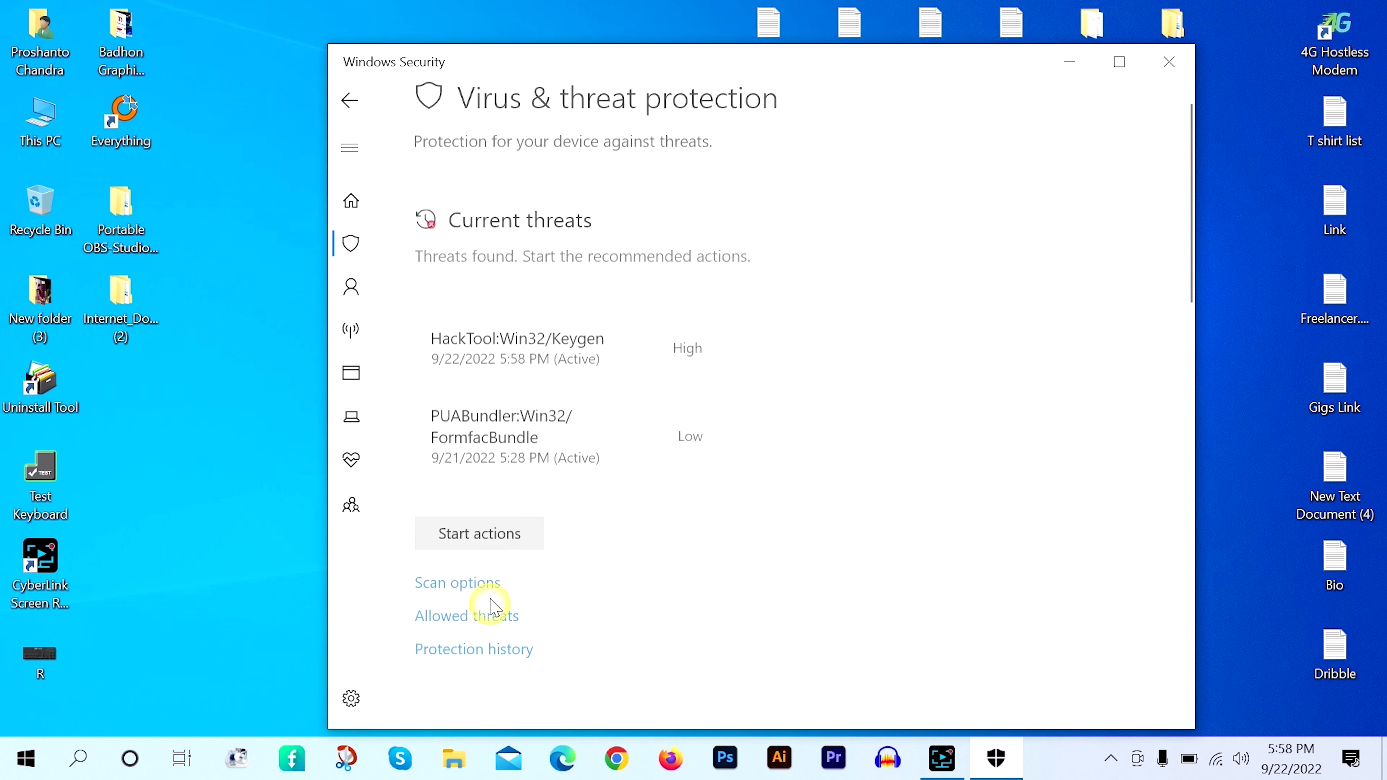
click(435, 383)
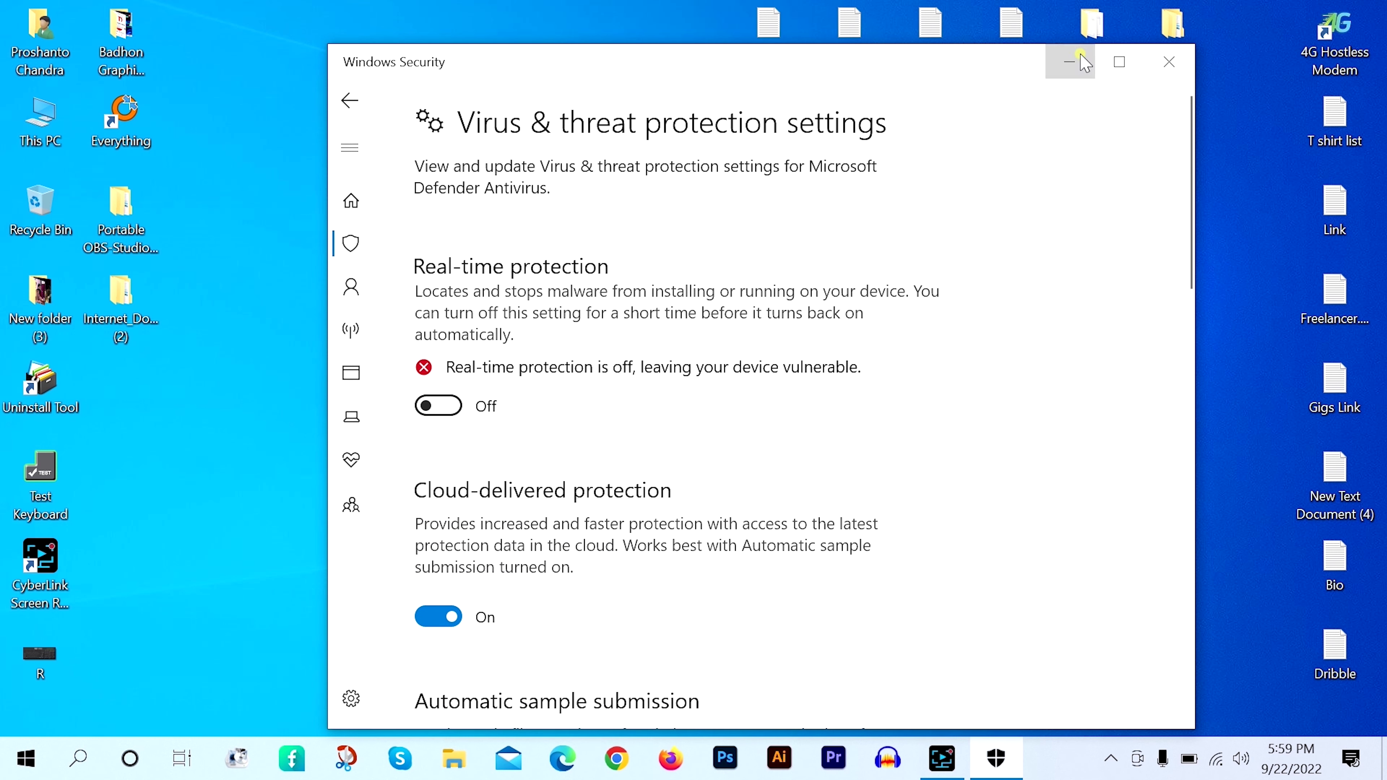
click(1069, 61)
Step: Look through the extracted Internet_Download_Manager_6 folder and its IDM Fix subfolder, and close the folder window
double_click(121, 295)
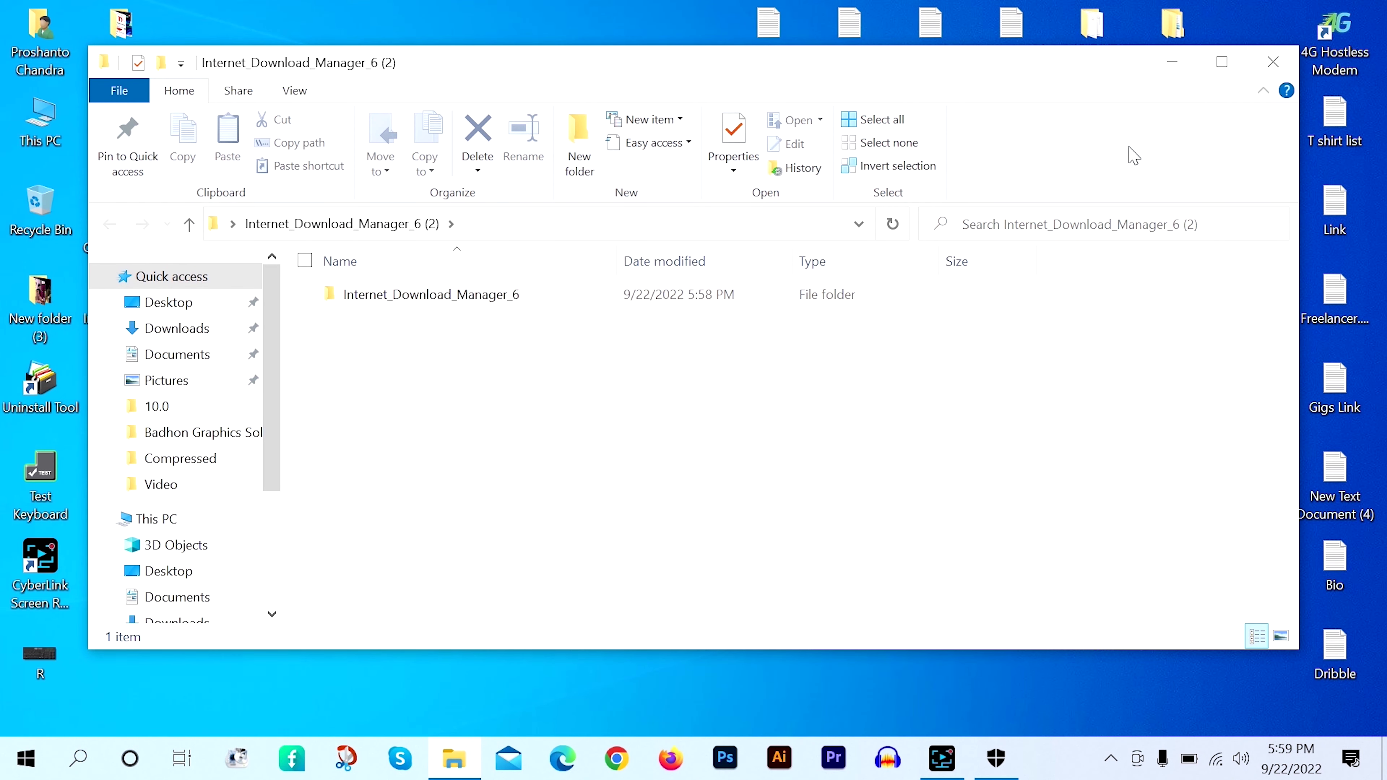
click(447, 294)
double_click(447, 295)
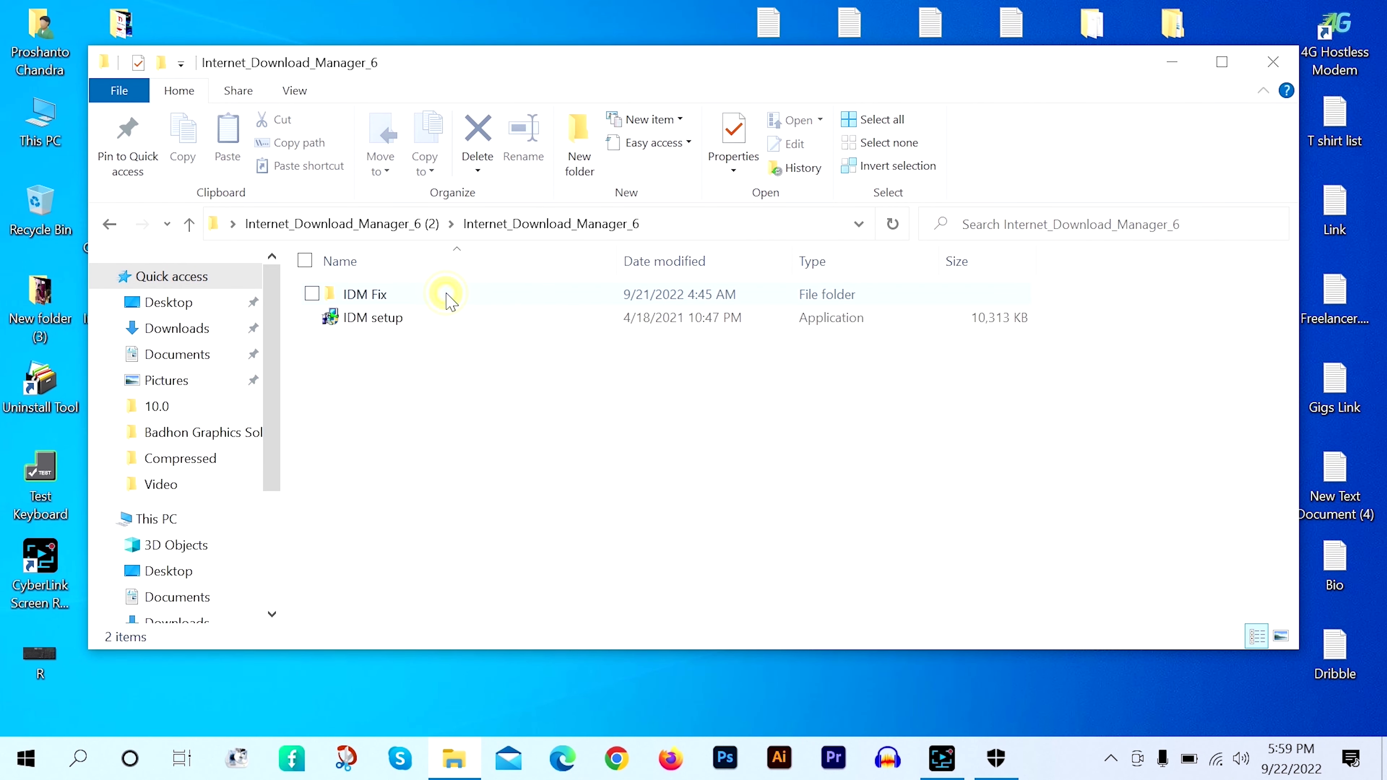
double_click(377, 296)
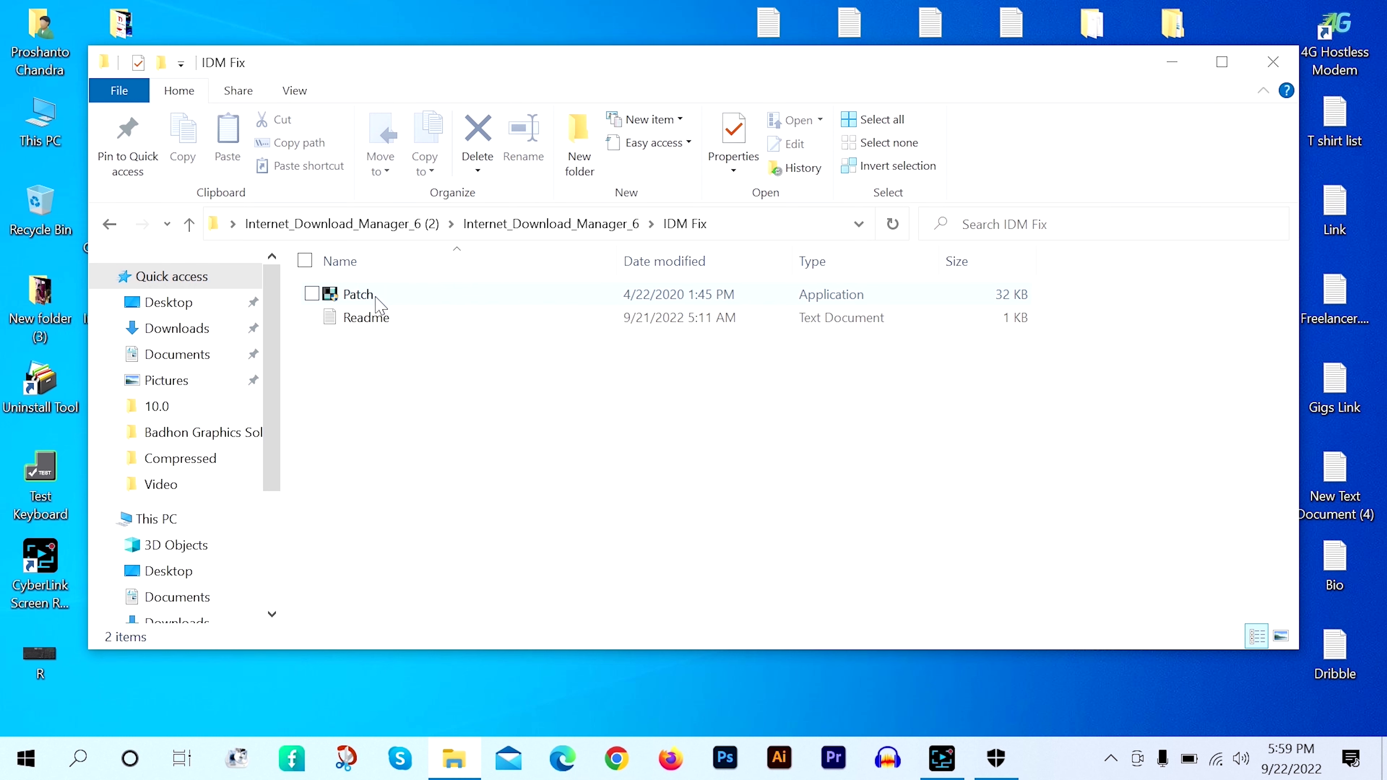
click(190, 225)
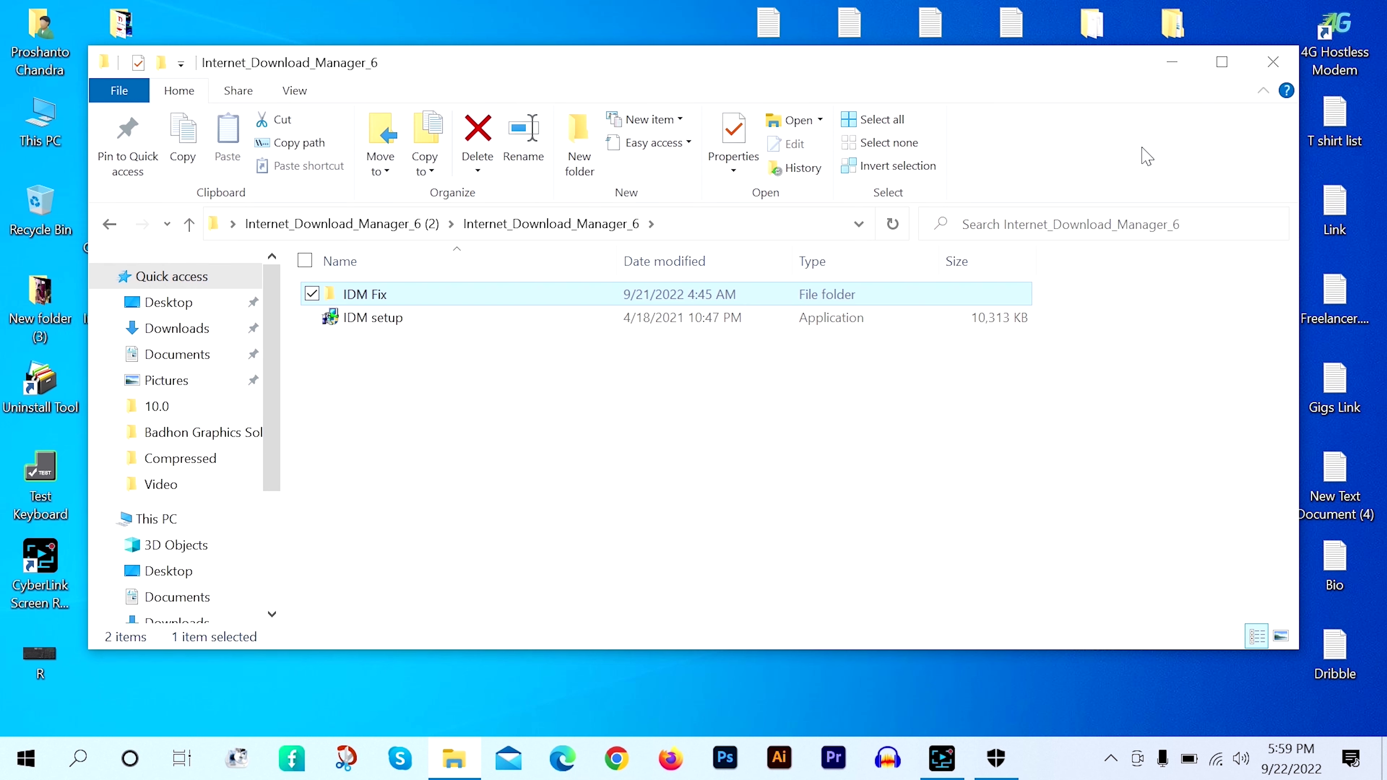
click(1268, 77)
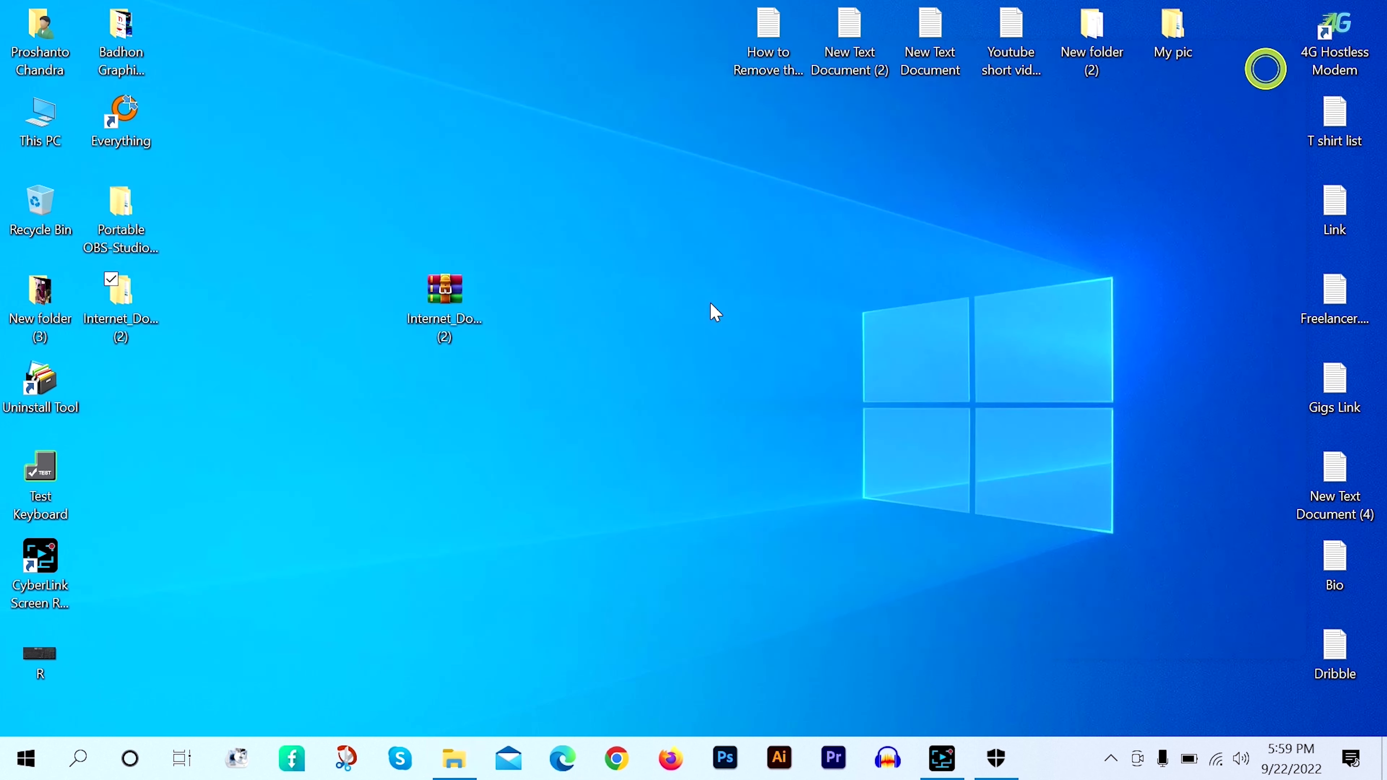
Step: Run IDM setup from the extracted Internet_Download_Manager_6 folder as administrator
click(135, 314)
double_click(135, 314)
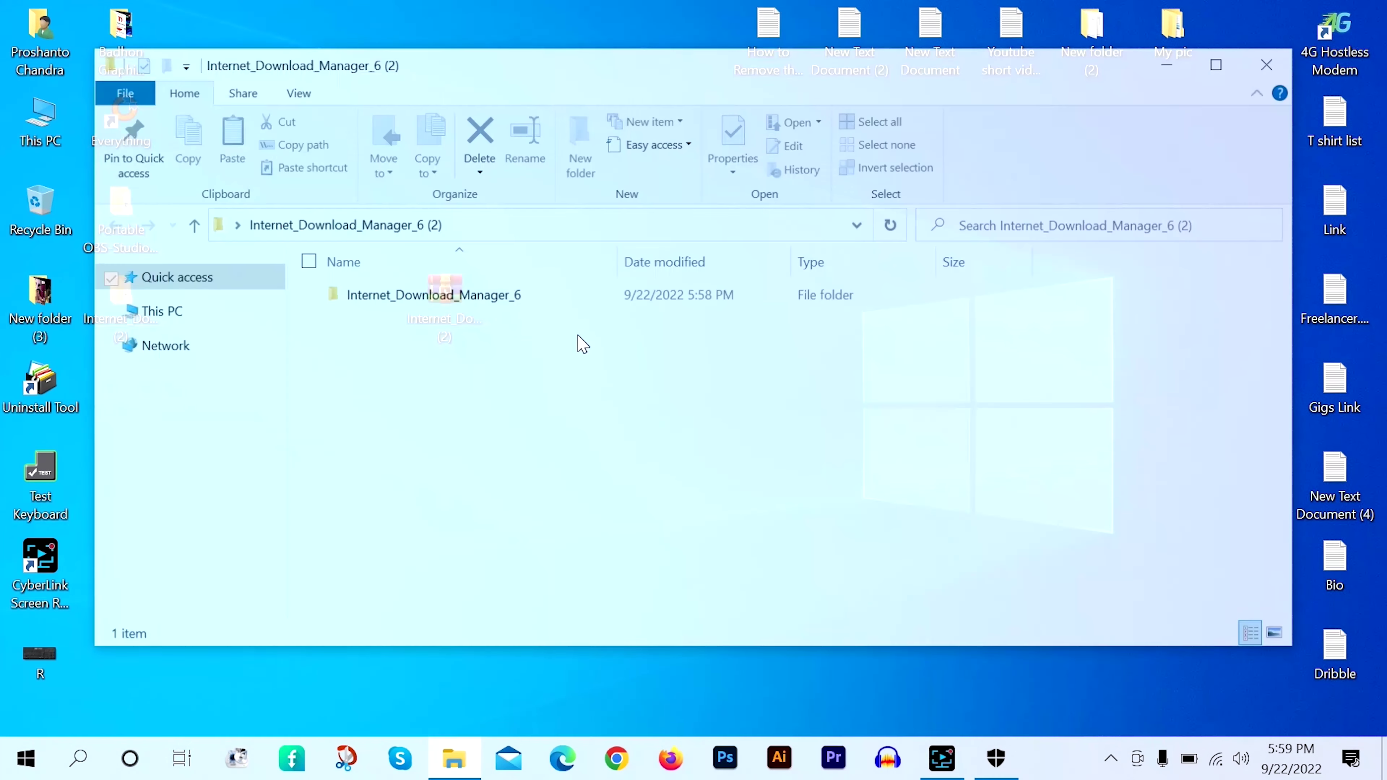
double_click(439, 298)
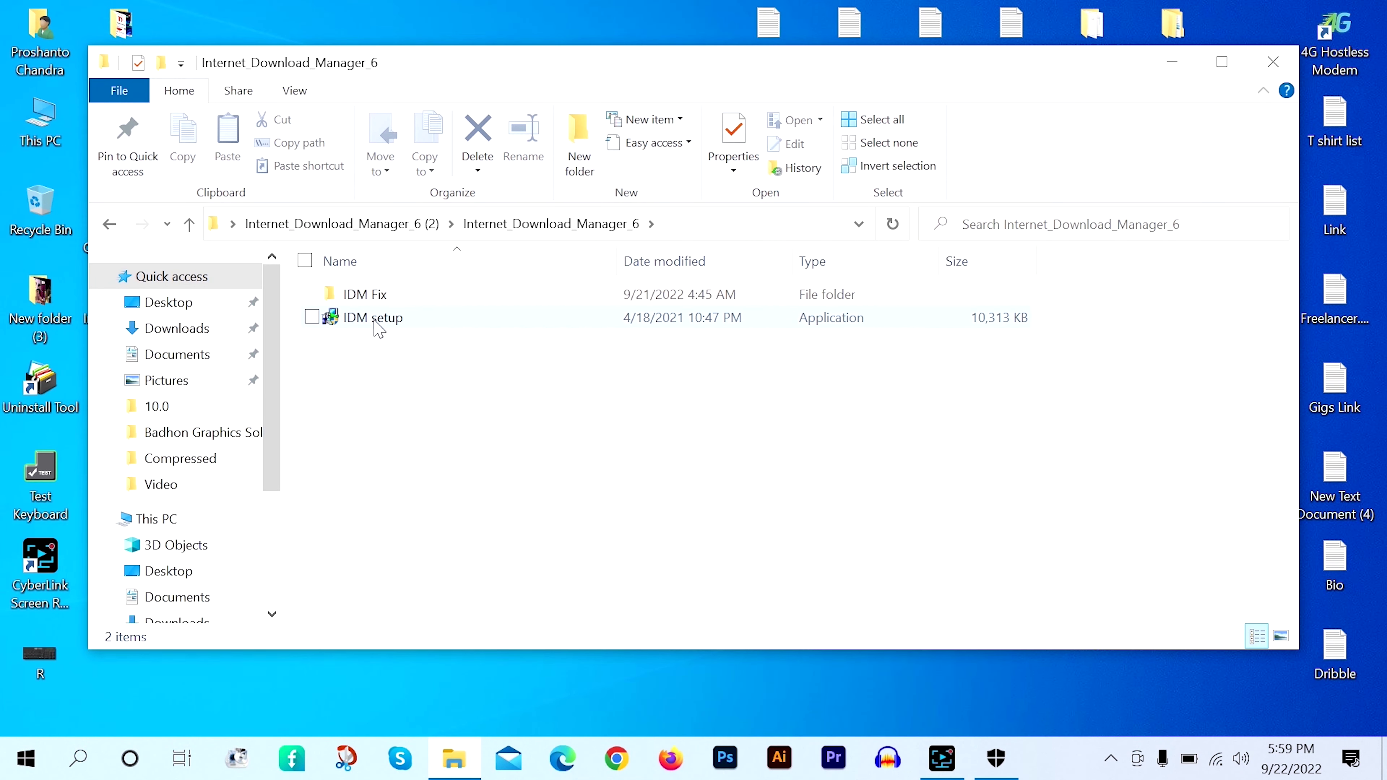
right_click(375, 325)
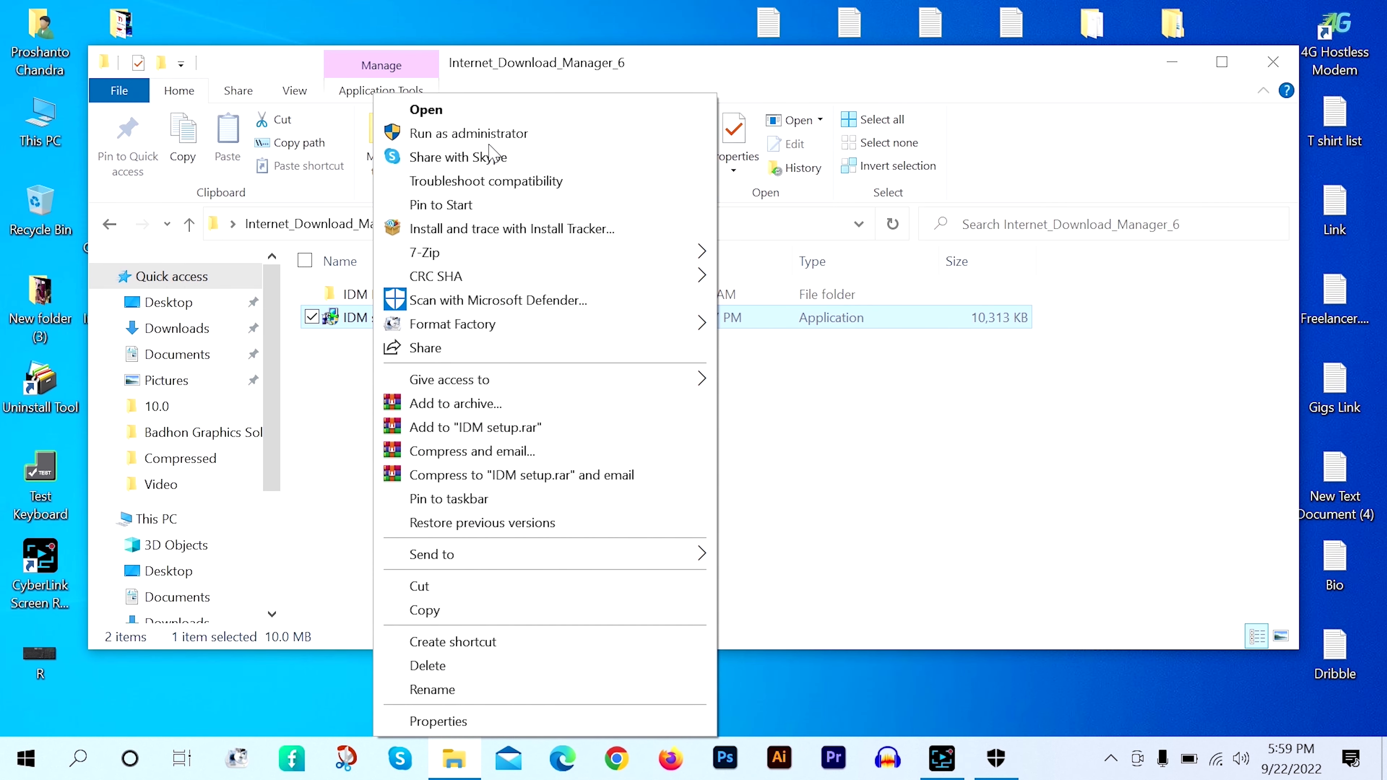
click(489, 139)
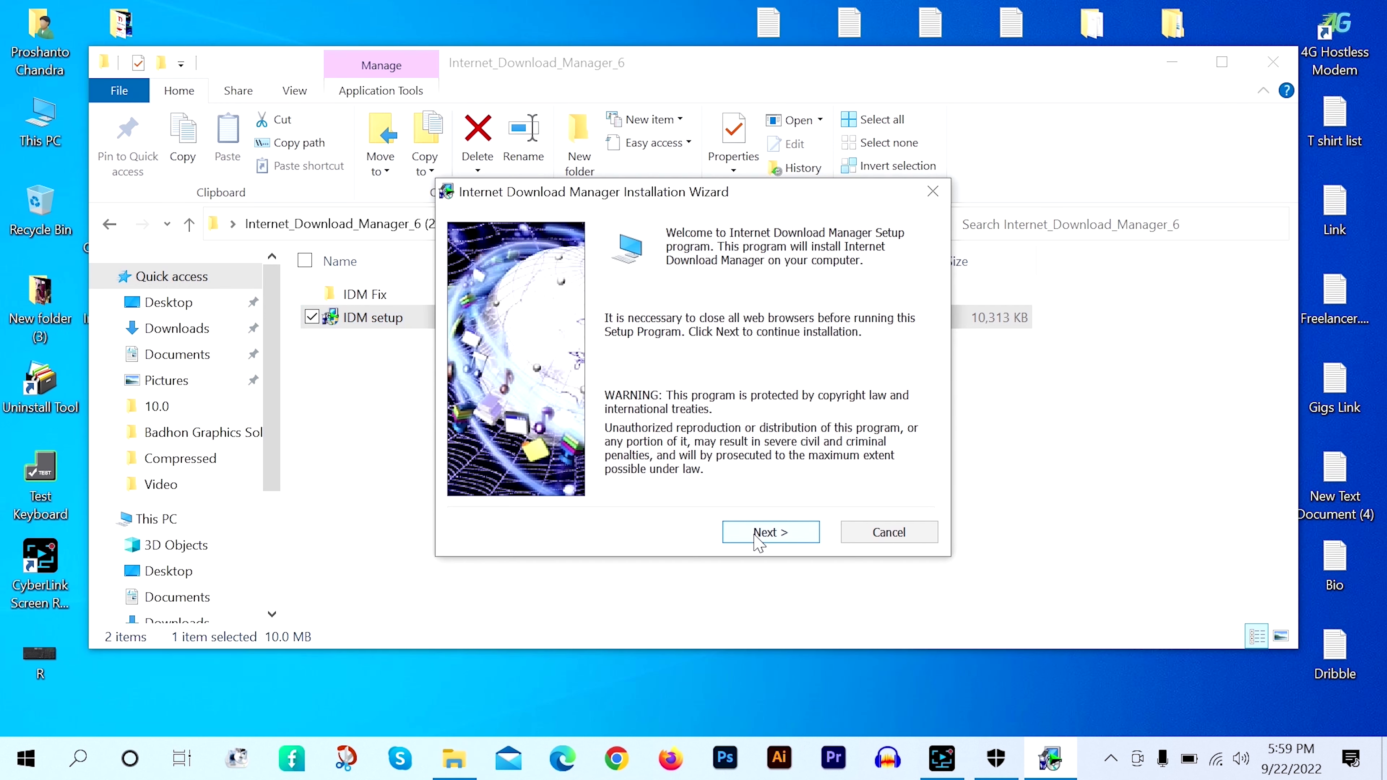
Step: Accept the license agreement and install Internet Download Manager in the default folder with a desktop icon
click(767, 533)
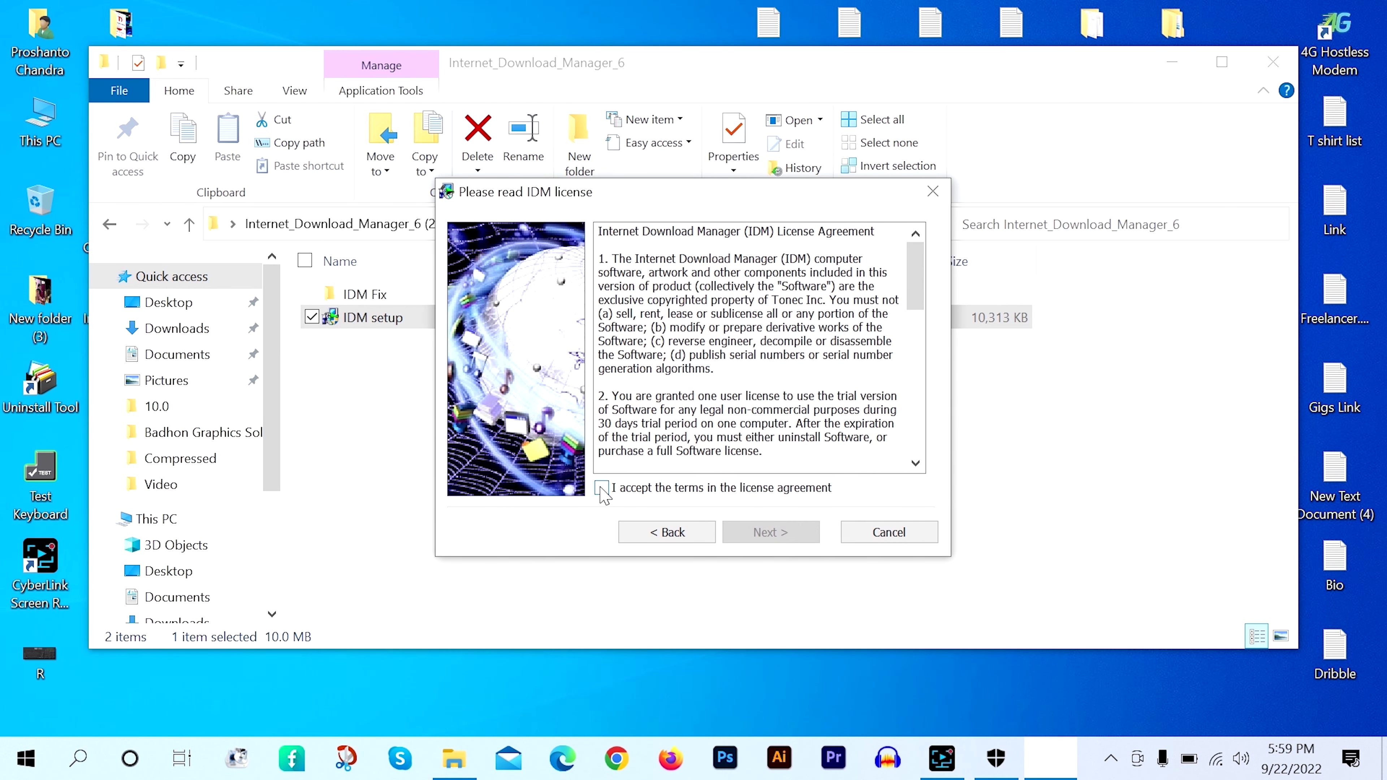
click(602, 489)
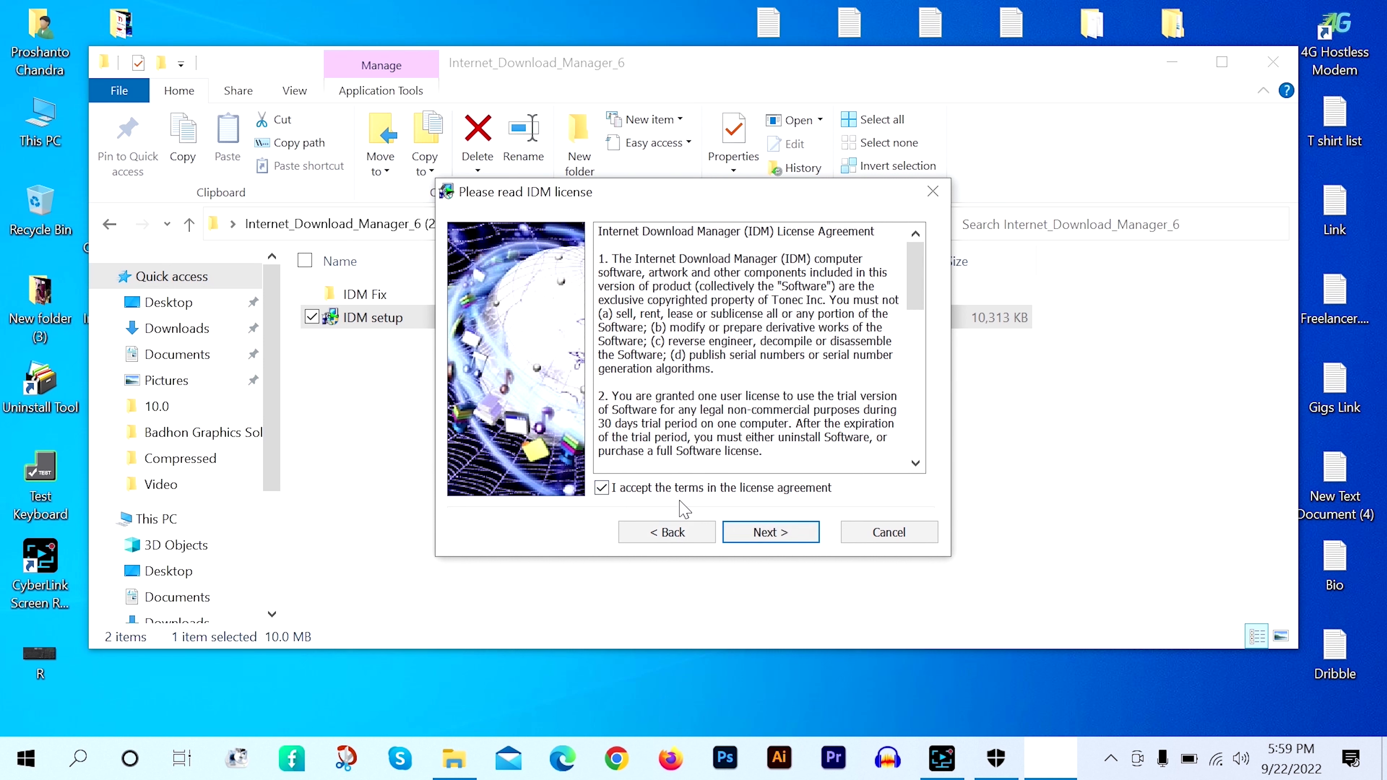
click(770, 531)
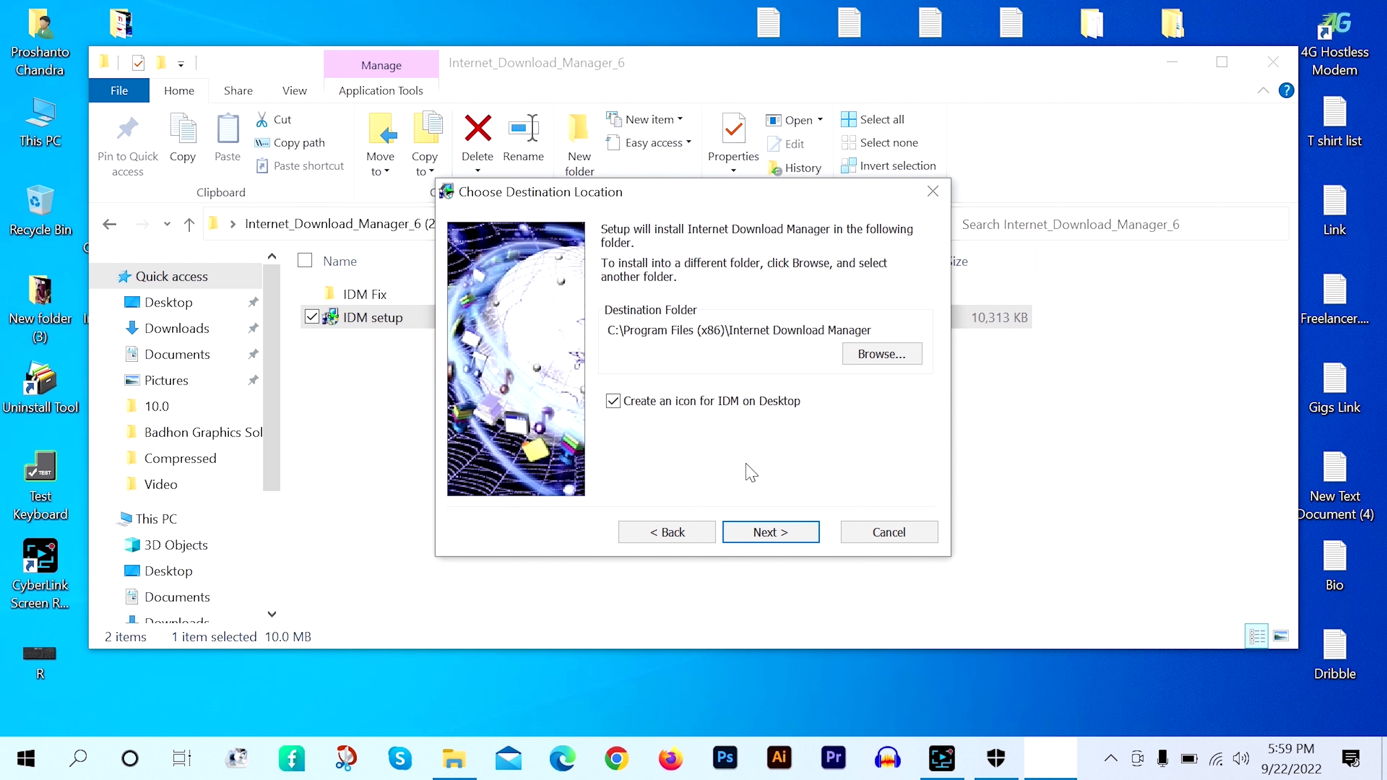
click(770, 532)
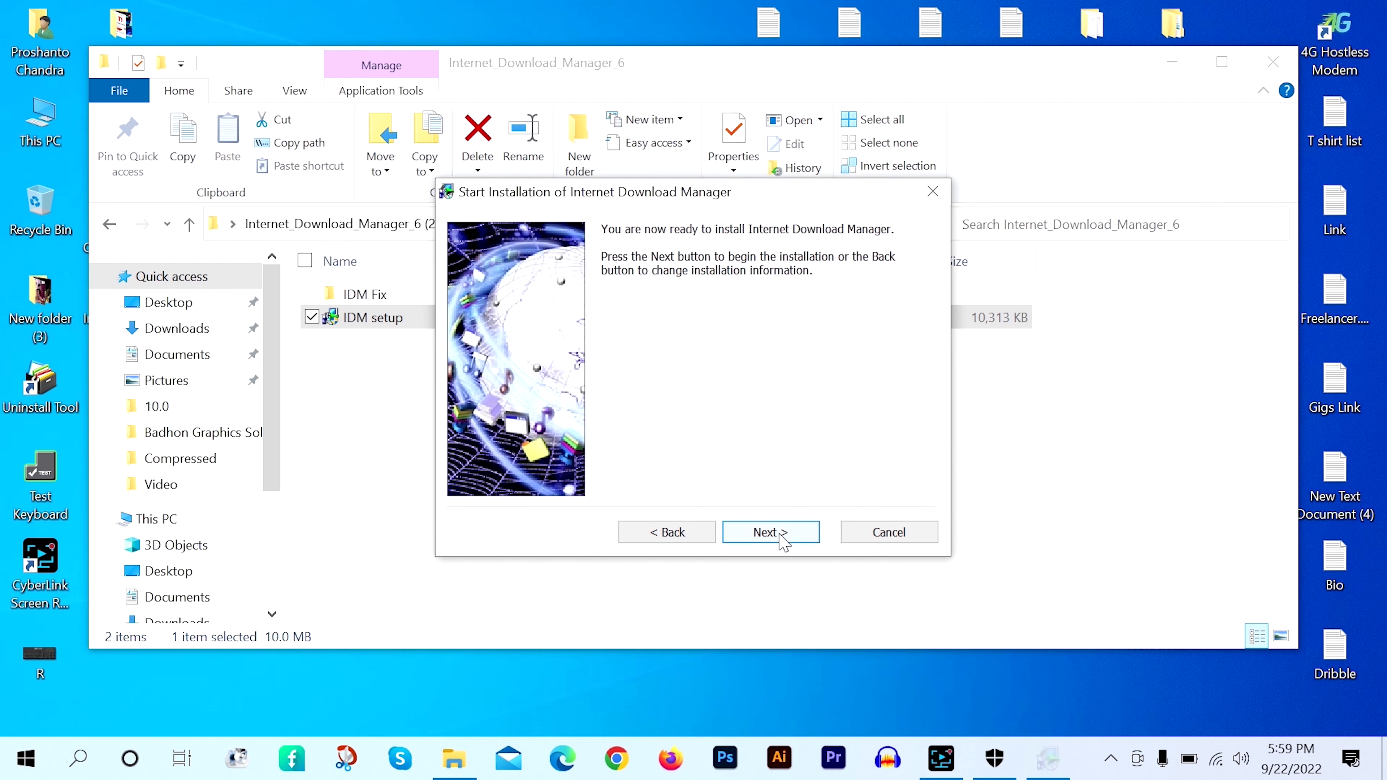
click(770, 532)
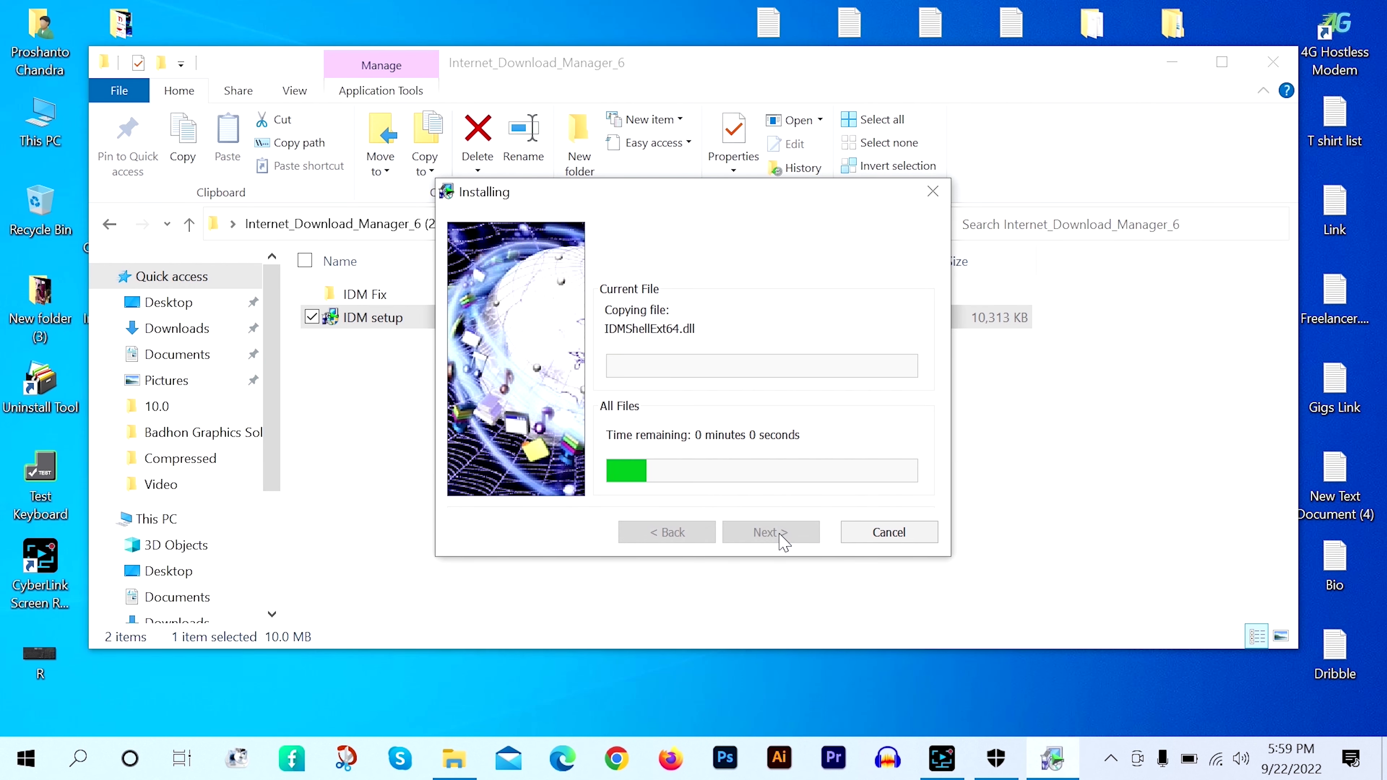
click(781, 534)
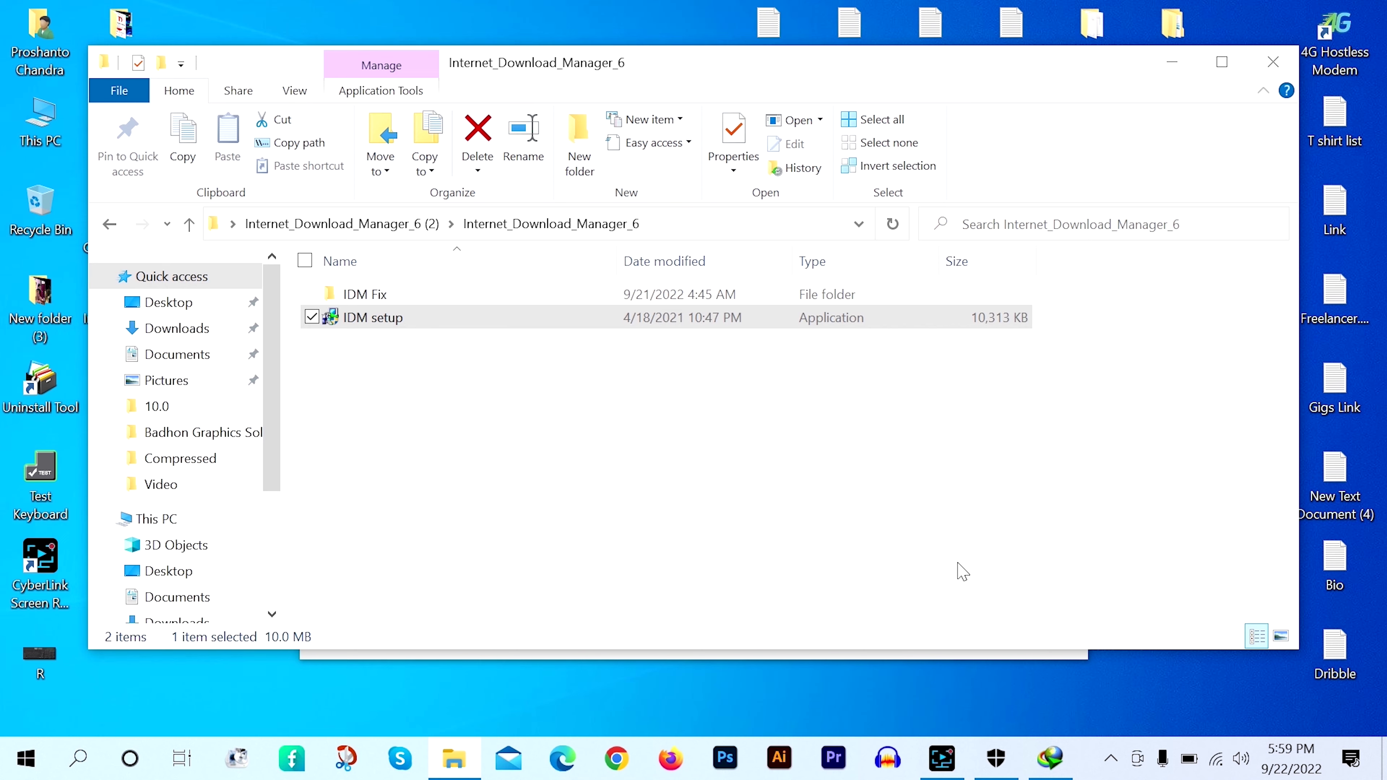
Step: Minimize the folder window, dismiss the Google Chrome and Microsoft Edge integration notices, and refresh the desktop
click(1168, 64)
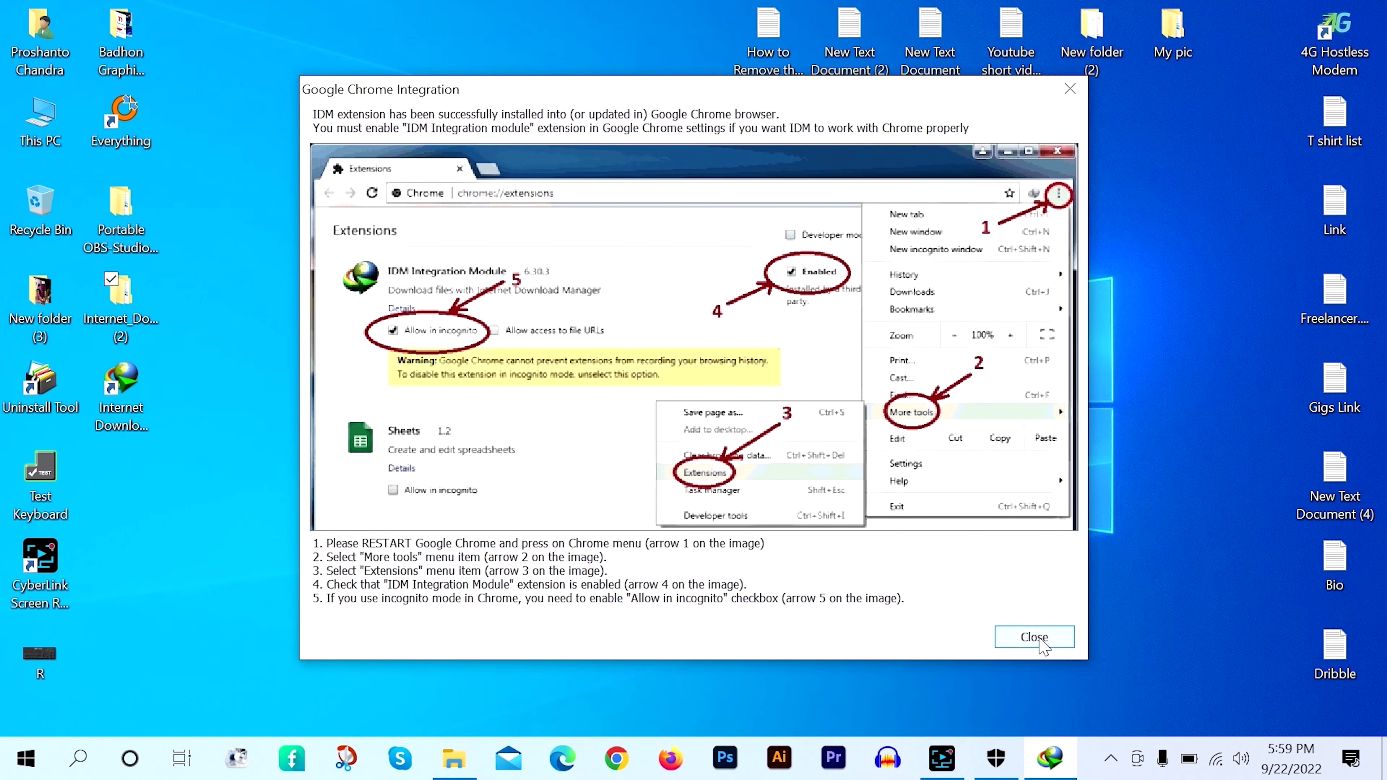
click(1034, 625)
right_click(650, 228)
click(707, 293)
right_click(612, 199)
click(689, 265)
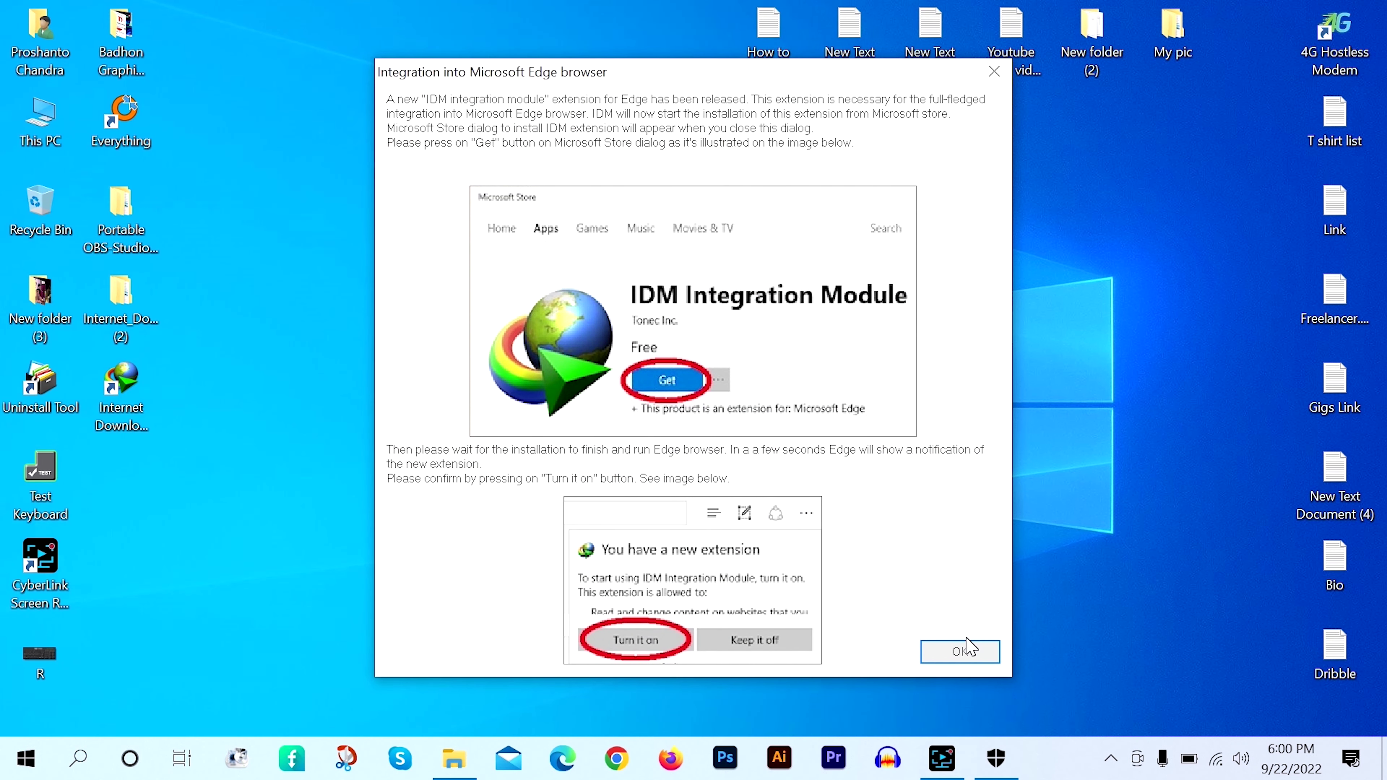
click(960, 650)
right_click(623, 270)
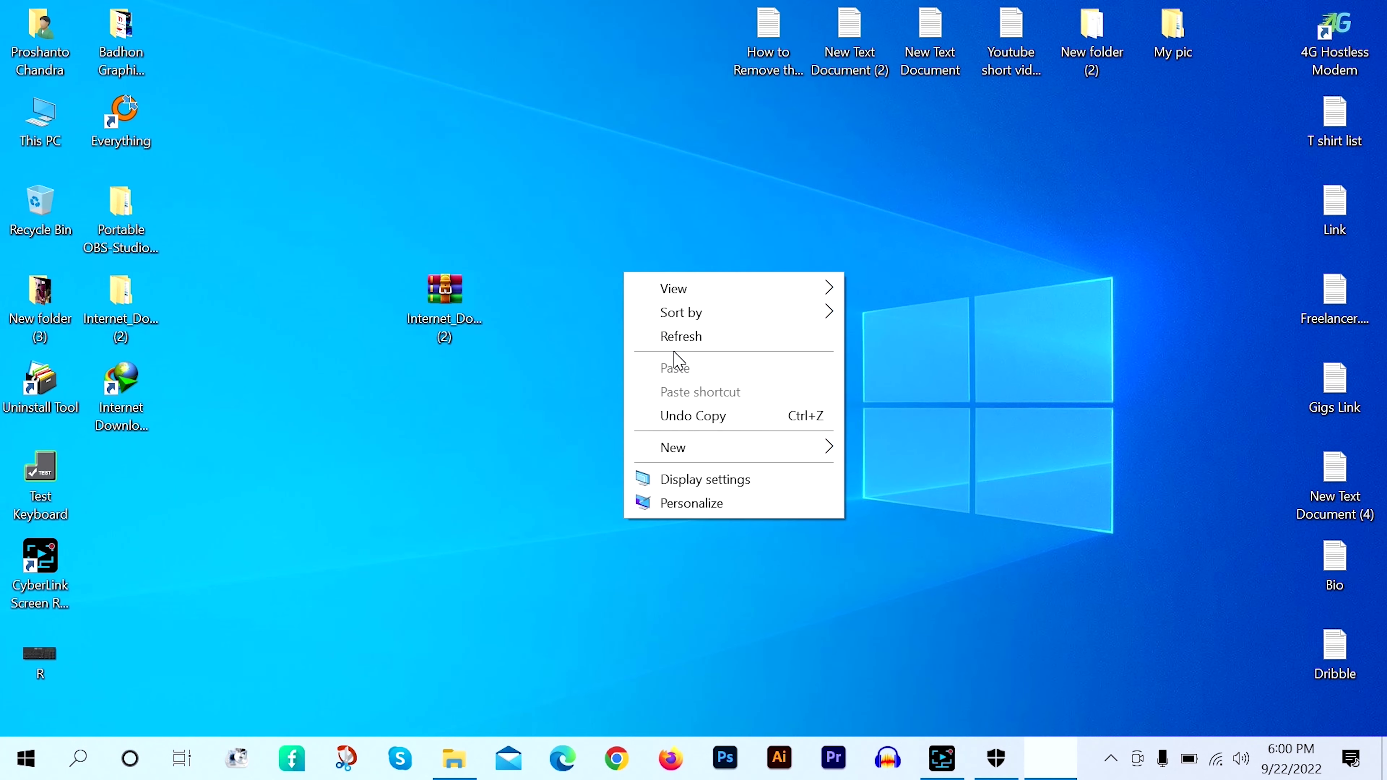
click(677, 336)
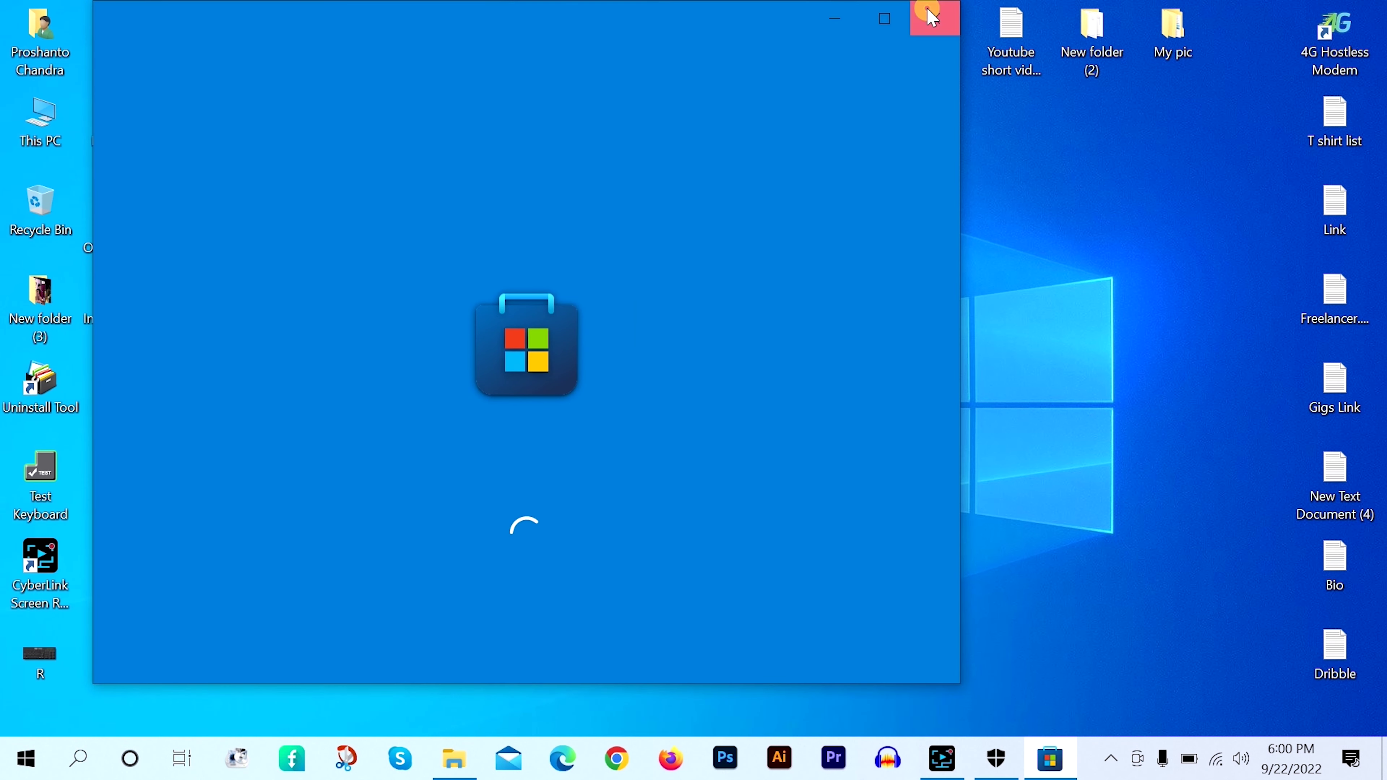
Step: Close the Microsoft Store window and refresh the desktop
click(932, 16)
right_click(620, 175)
click(704, 235)
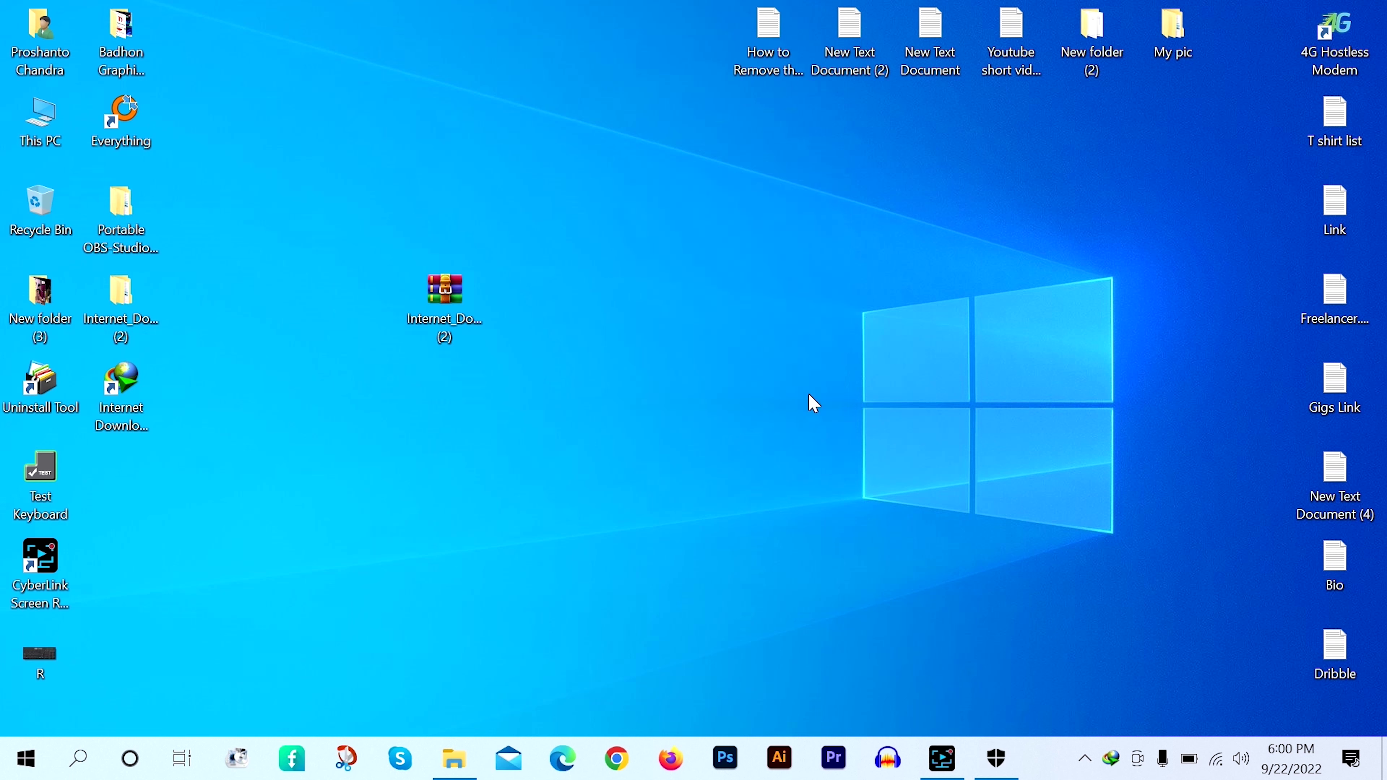
Step: Bring up the Internet Download Manager main window from its background icon, look at it, and close it
double_click(1110, 760)
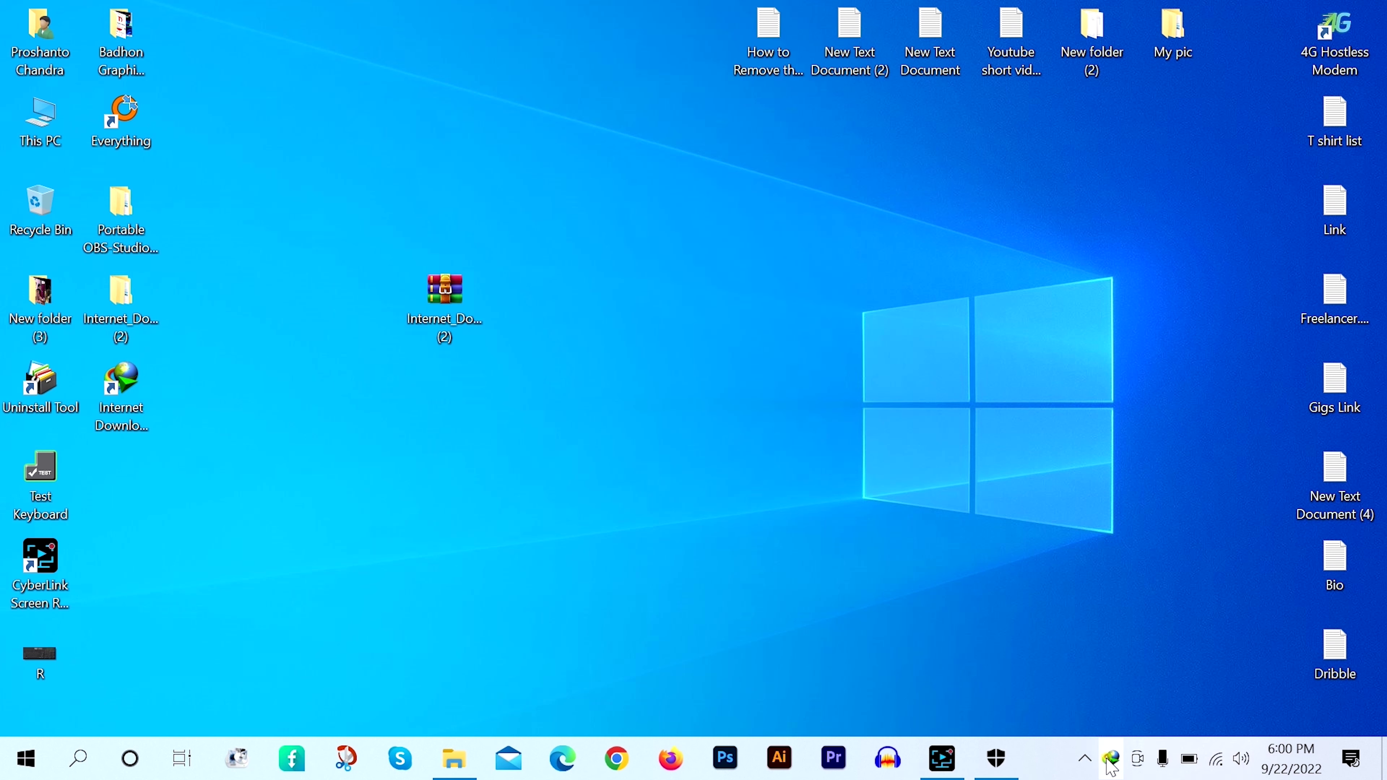
click(819, 500)
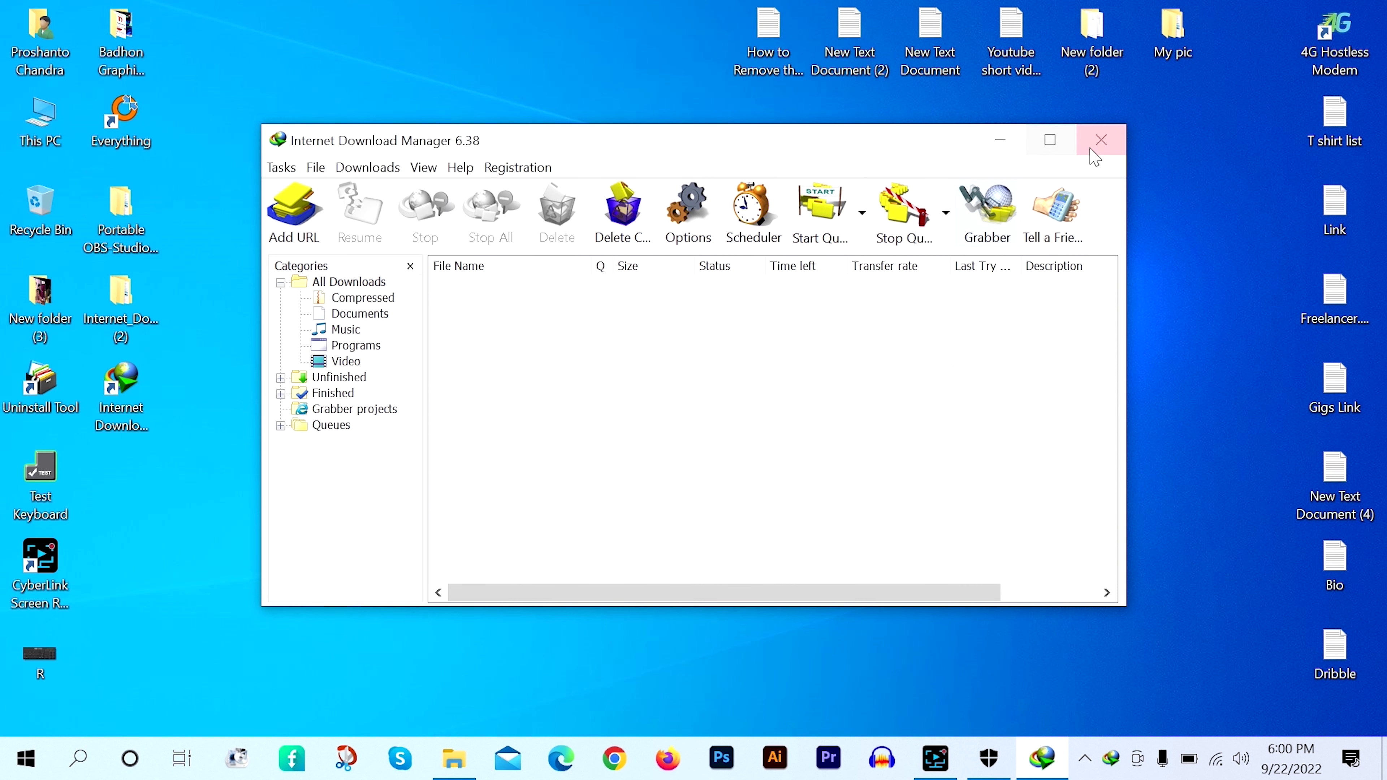
click(1100, 141)
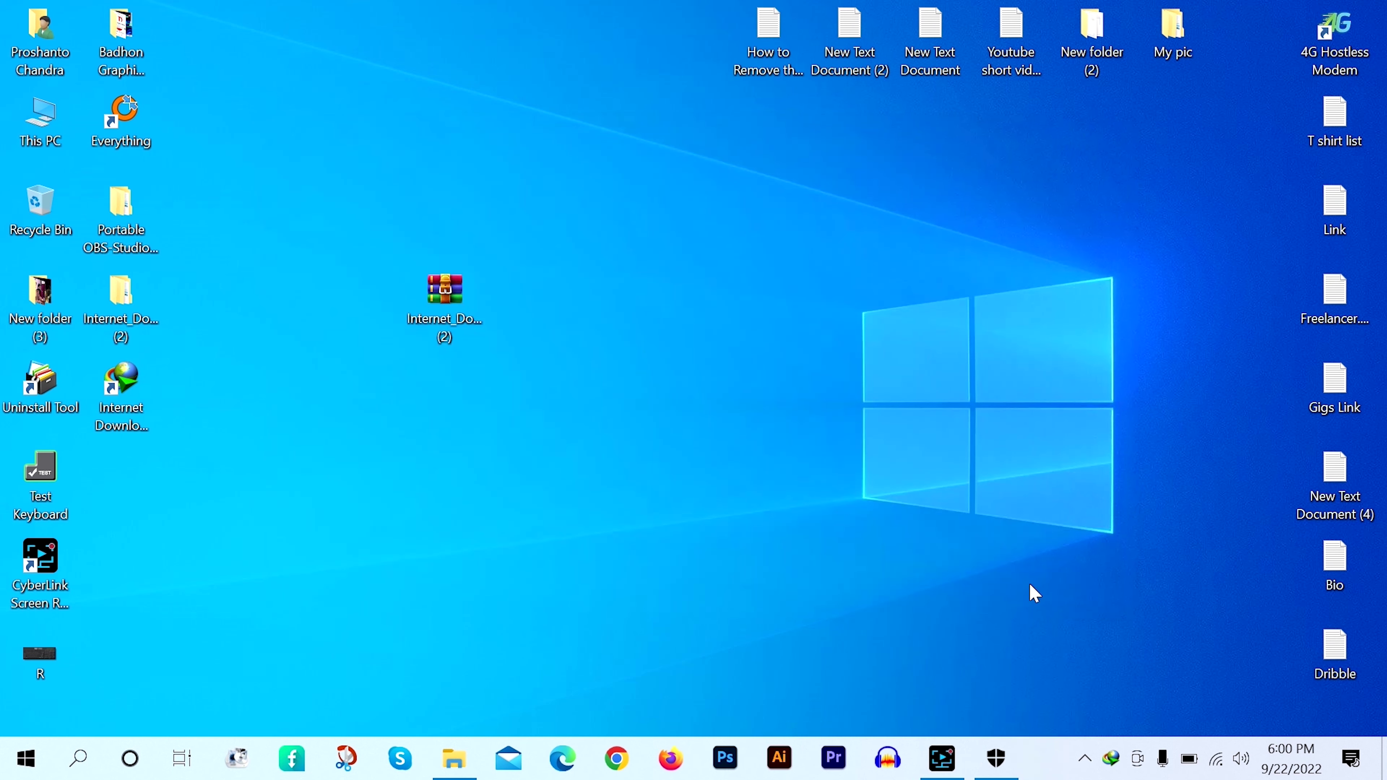
Step: Move the Internet Download Manager icon into the hidden notification icons, exit the program completely, and refresh the desktop
click(1083, 757)
drag(1111, 758, 1044, 720)
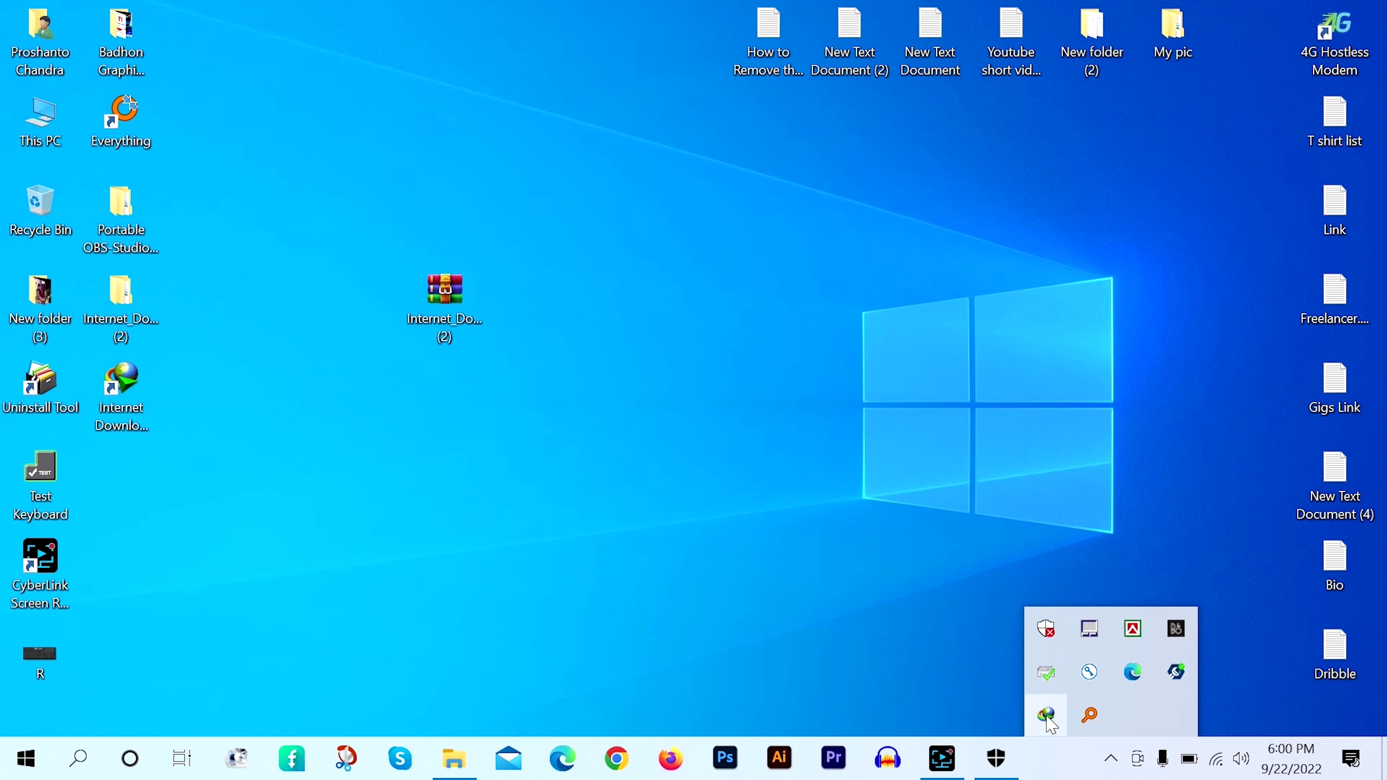
right_click(1044, 716)
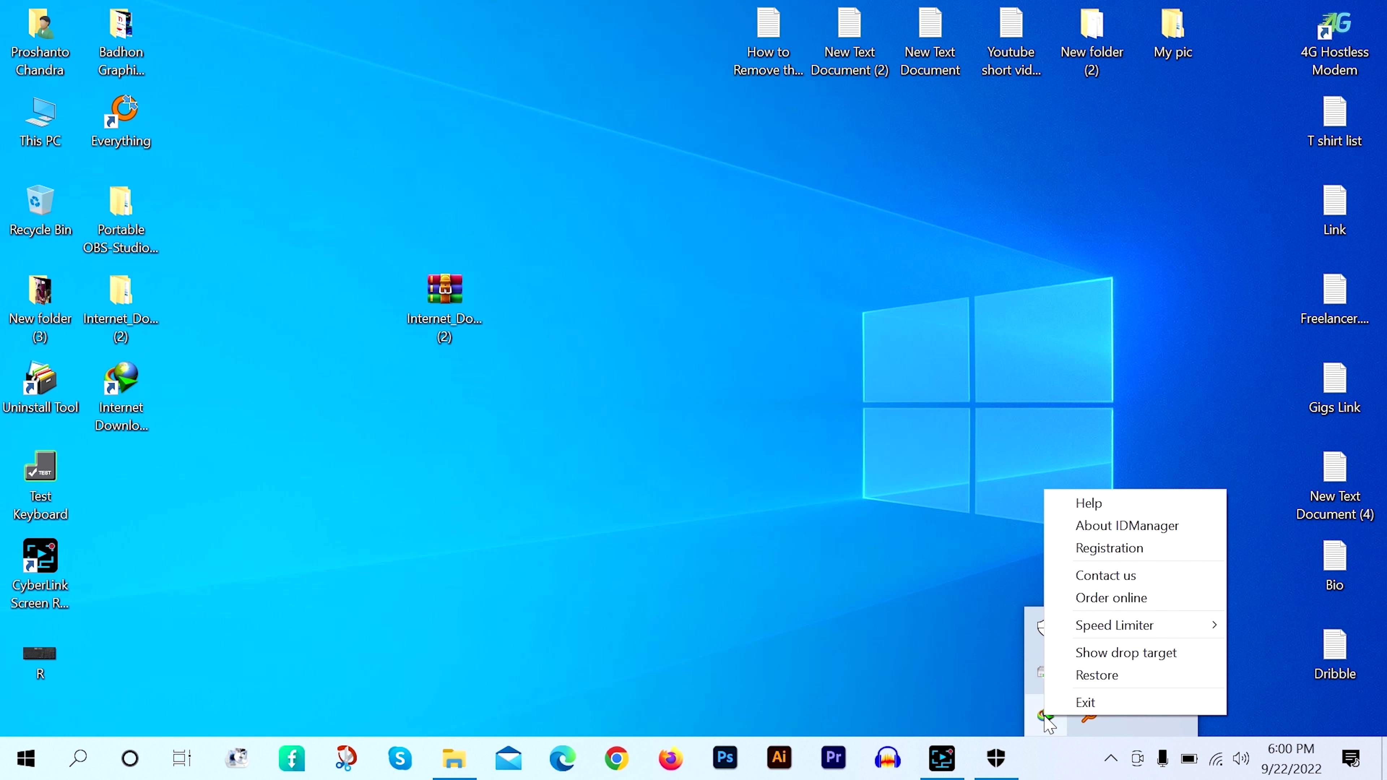
click(1085, 703)
right_click(555, 206)
click(630, 270)
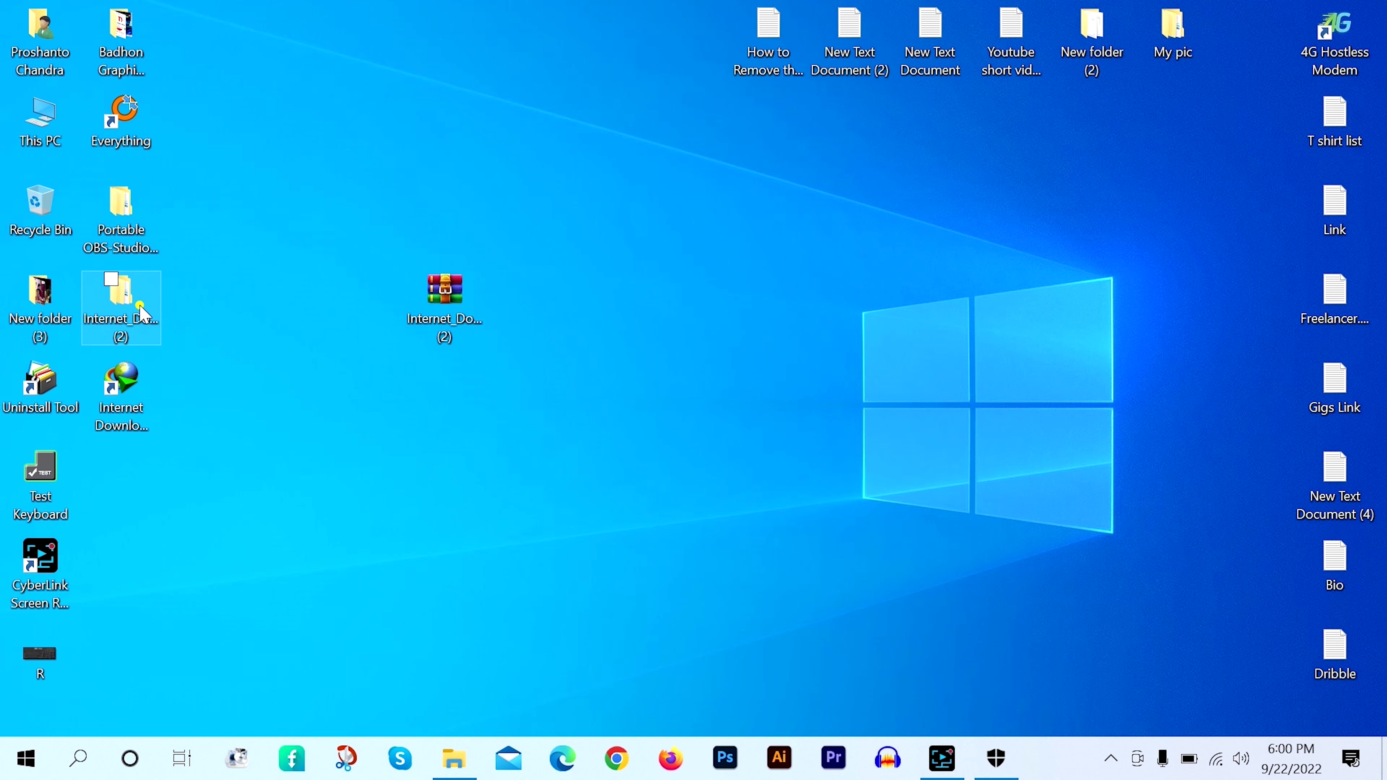
Step: Open the IDM Fix subfolder inside the extracted Internet_Download_Manager_6 folder and check its contents
double_click(142, 312)
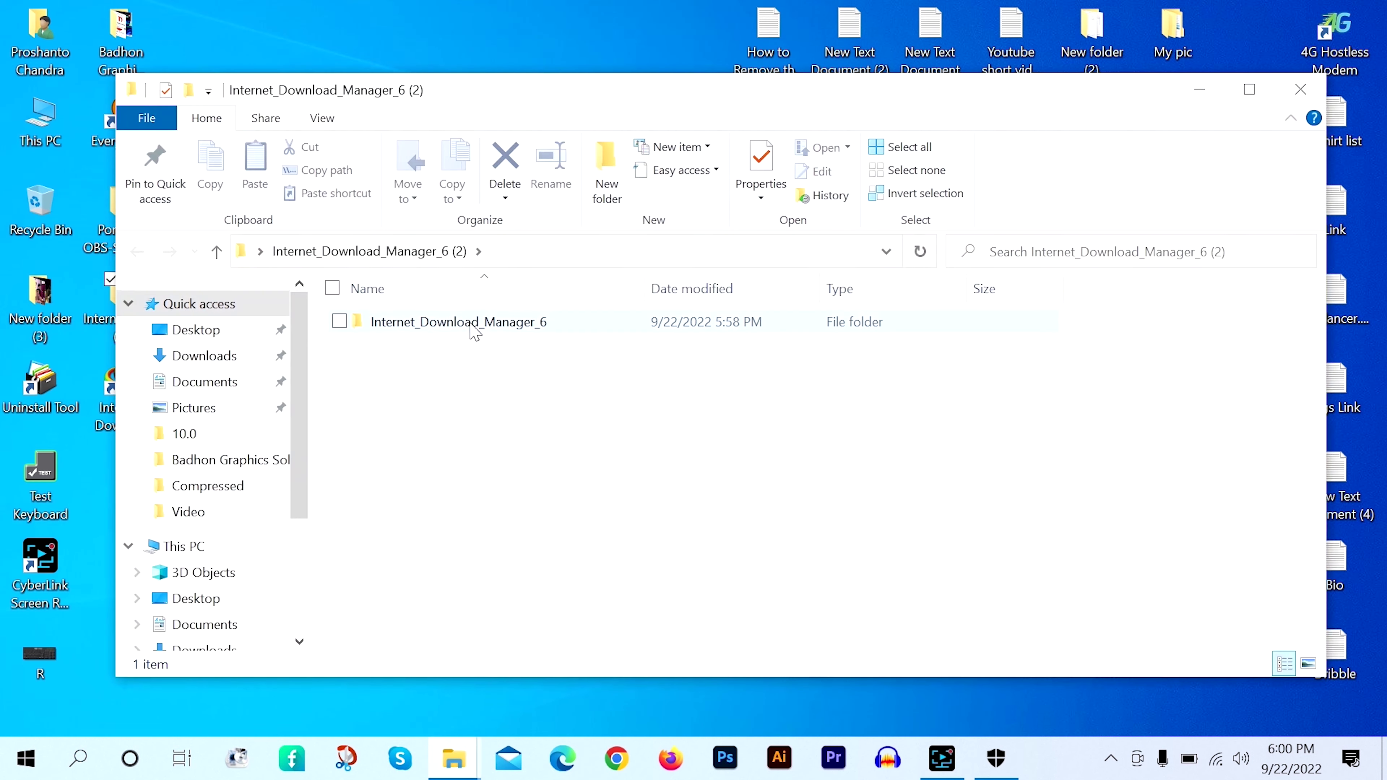
double_click(468, 326)
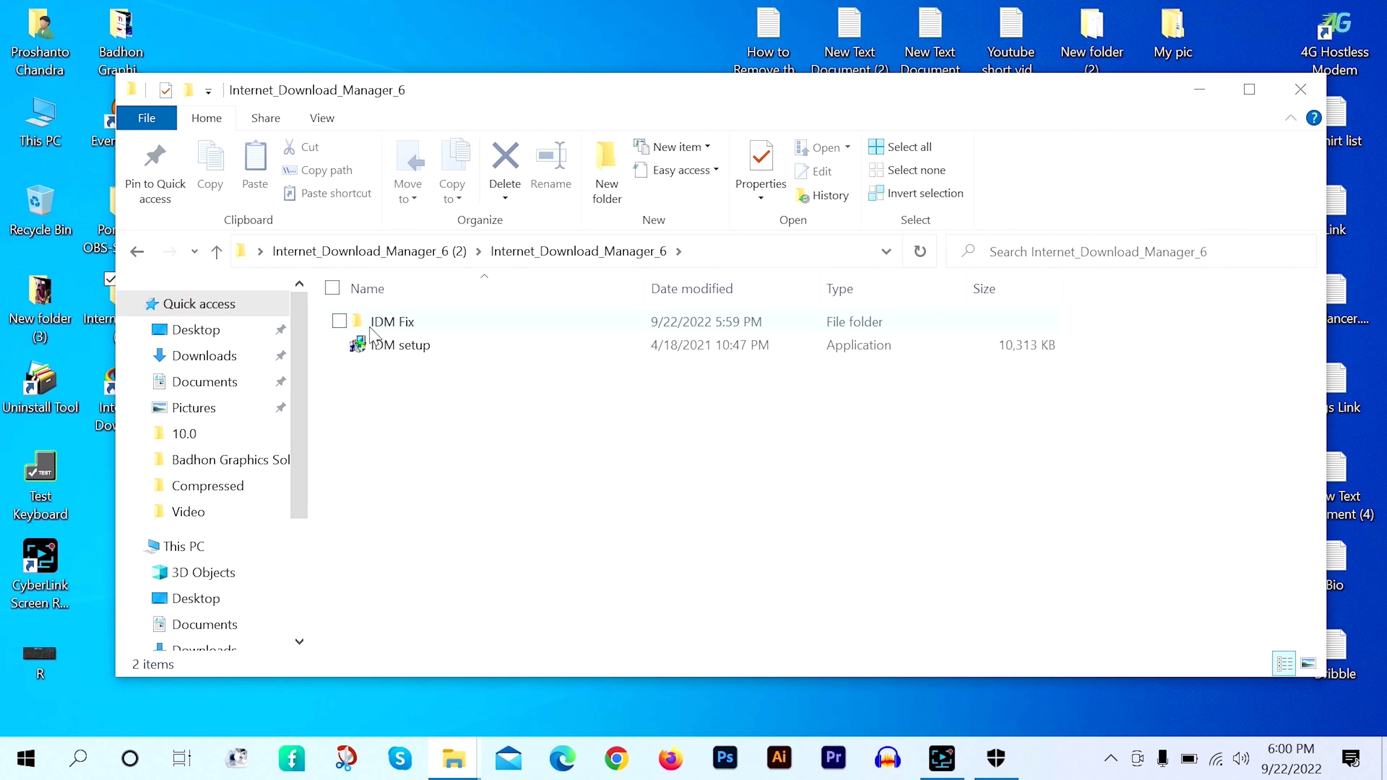
double_click(407, 324)
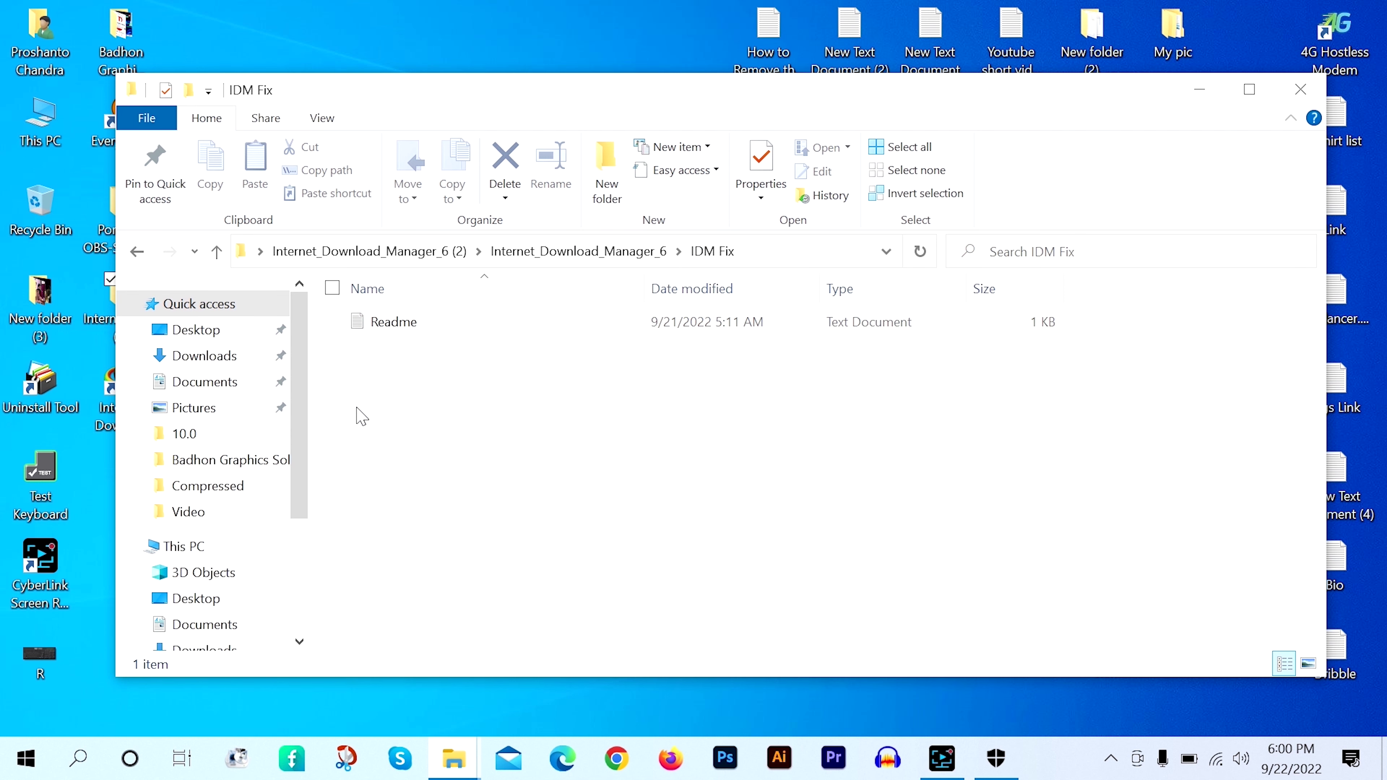
drag(891, 411, 502, 401)
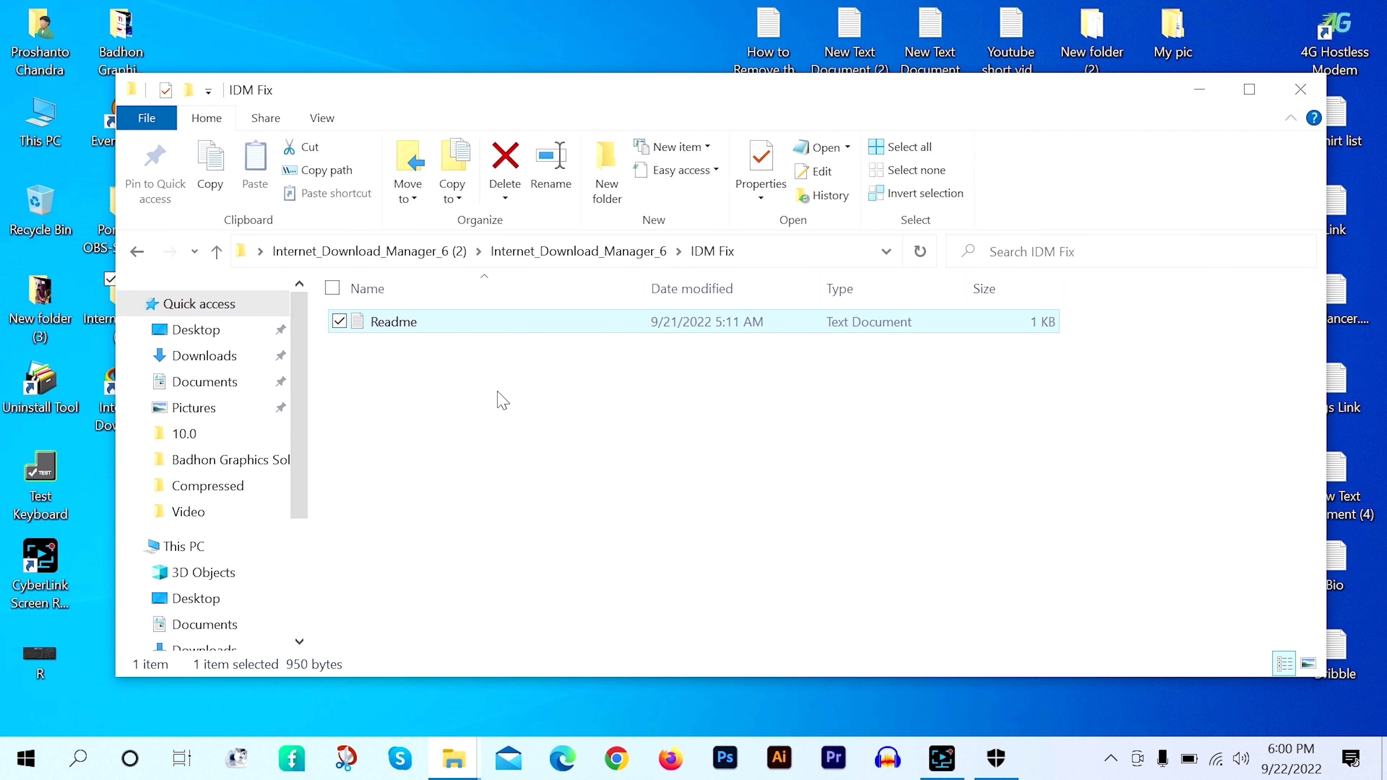
click(497, 392)
Step: Move the folder window clear of the archive and extract Internet_Download_Manager_6 (2) again to its own folder, replacing all existing files
drag(543, 101, 955, 110)
drag(991, 389, 792, 311)
click(459, 311)
right_click(462, 314)
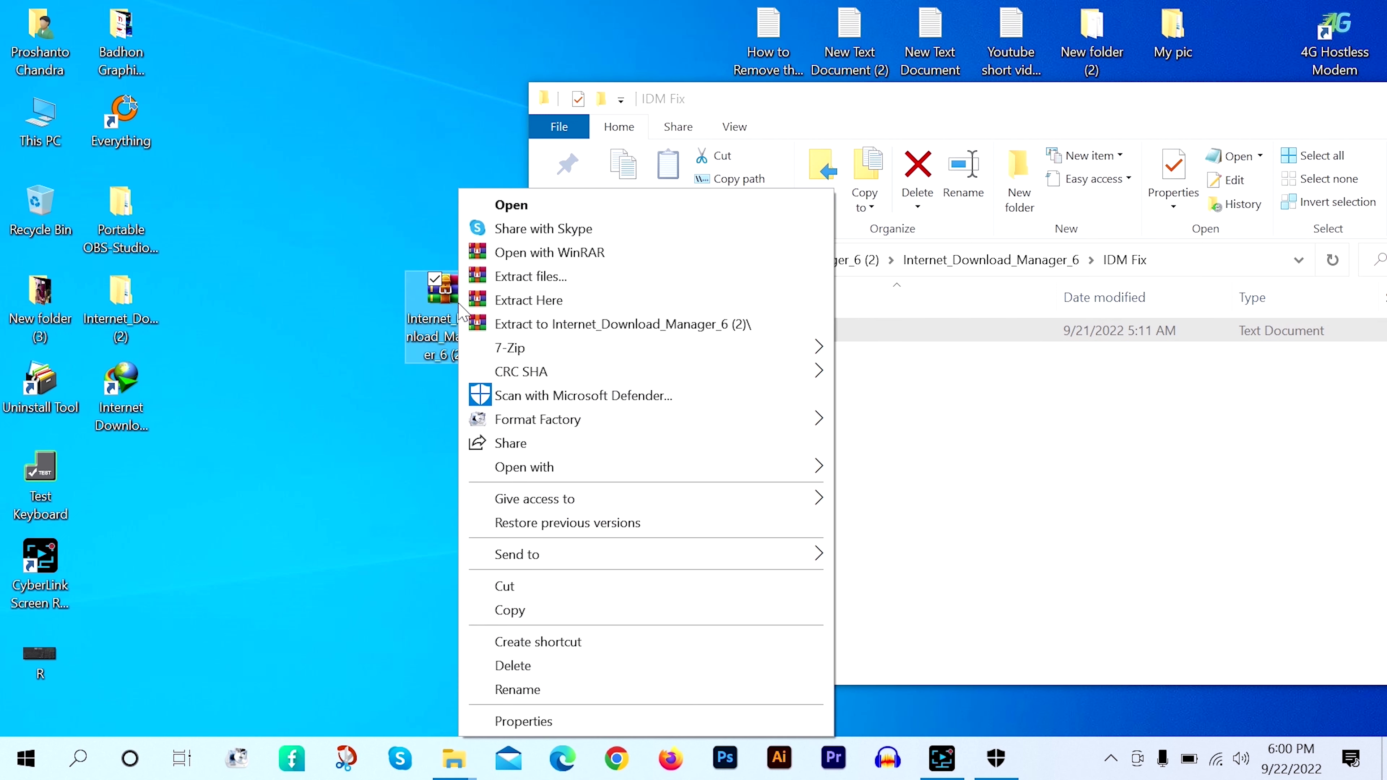
click(554, 325)
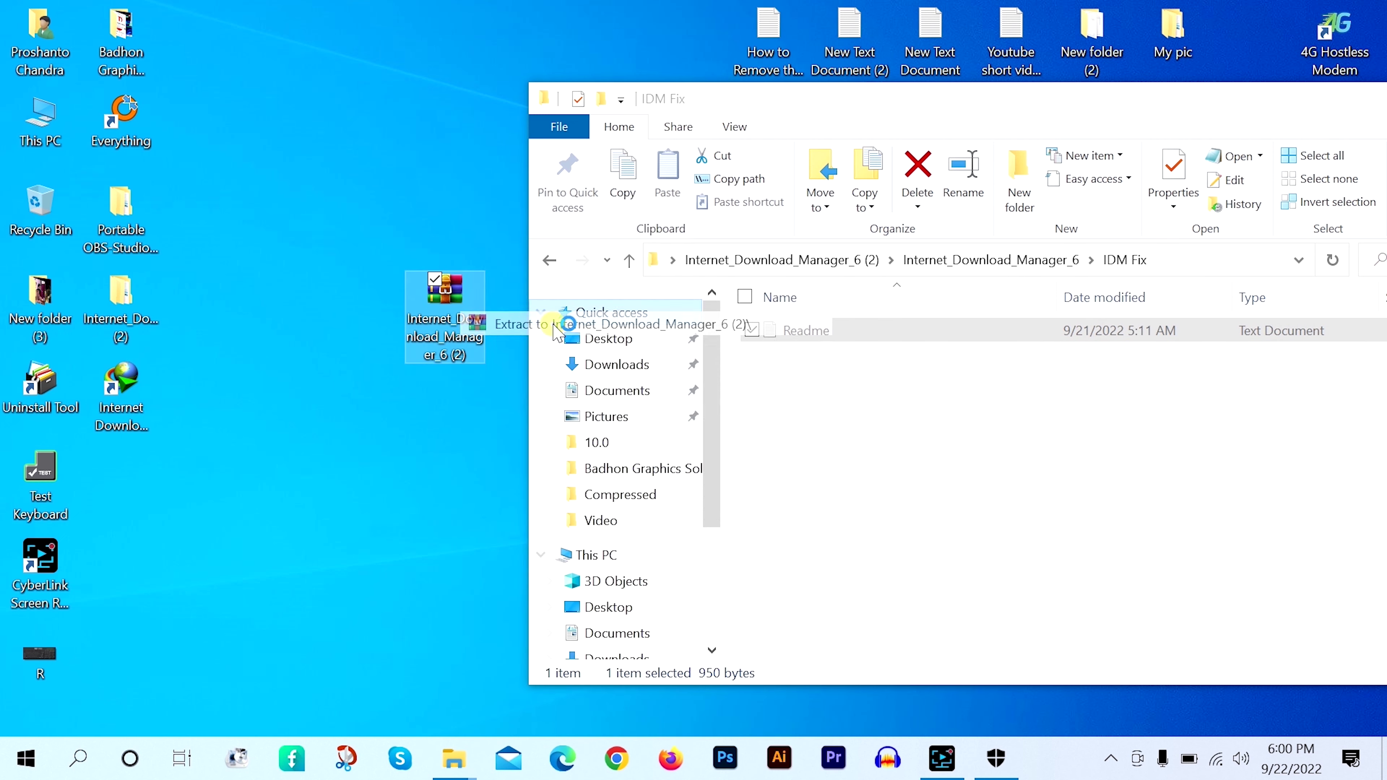
click(652, 487)
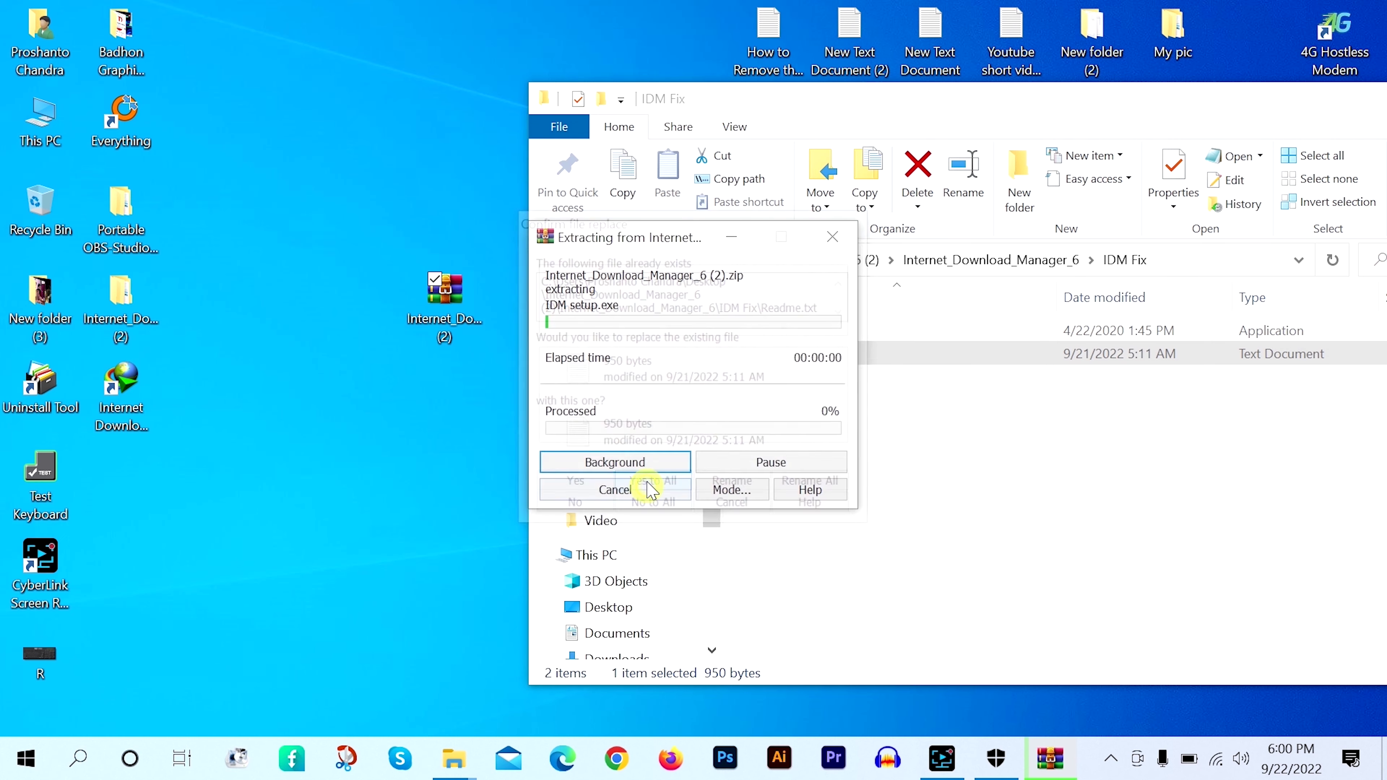
click(852, 404)
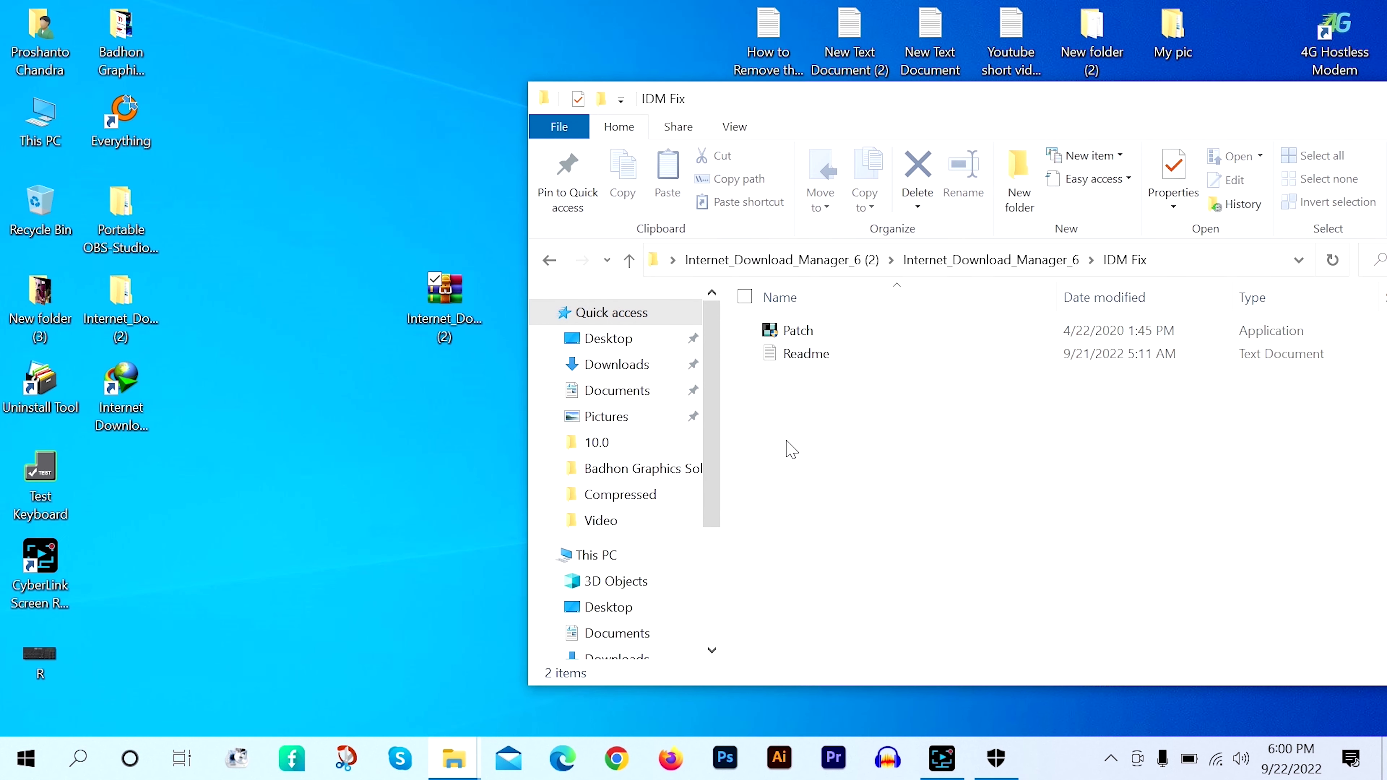
Step: Run Patch from the IDM Fix folder as administrator, patch IDMan.exe with Make Backup enabled, and exit the patcher
right_click(797, 334)
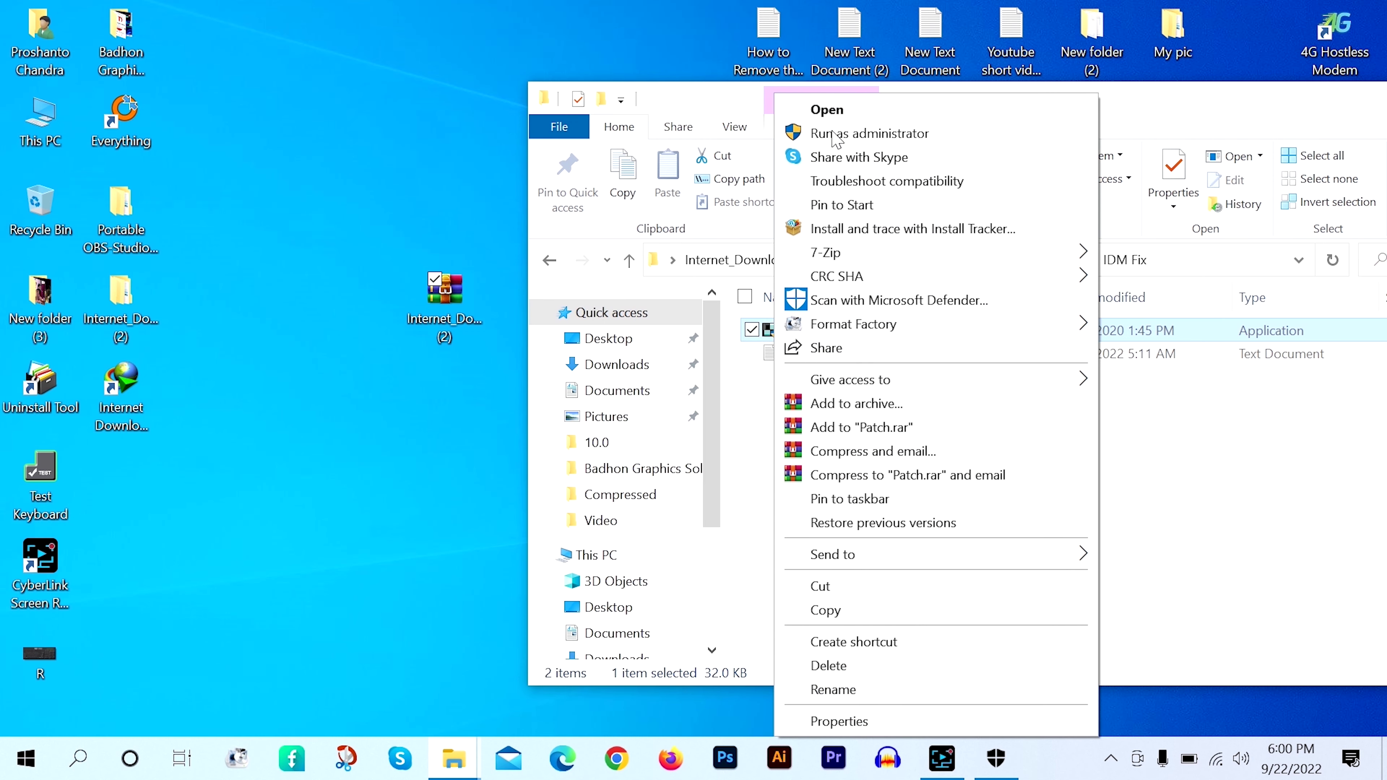
click(828, 137)
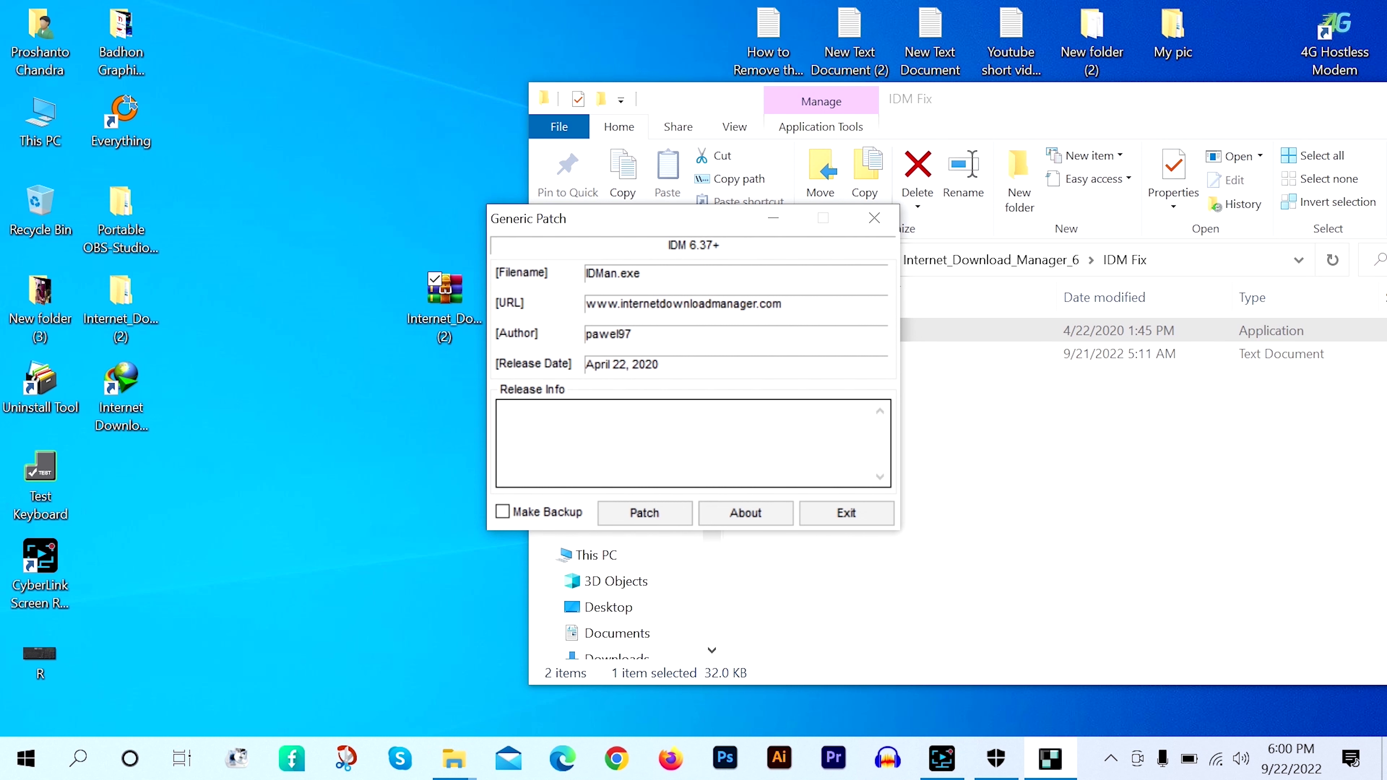
click(502, 512)
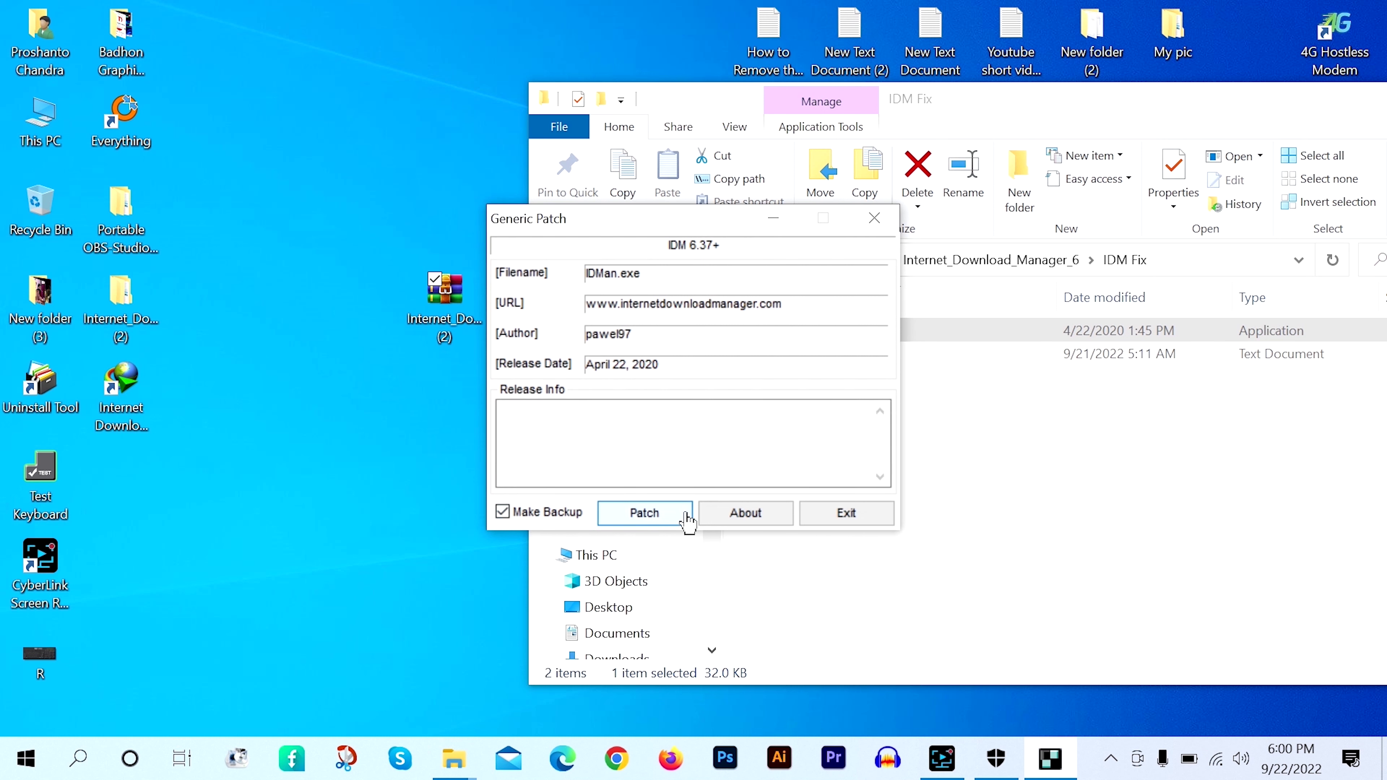
click(663, 515)
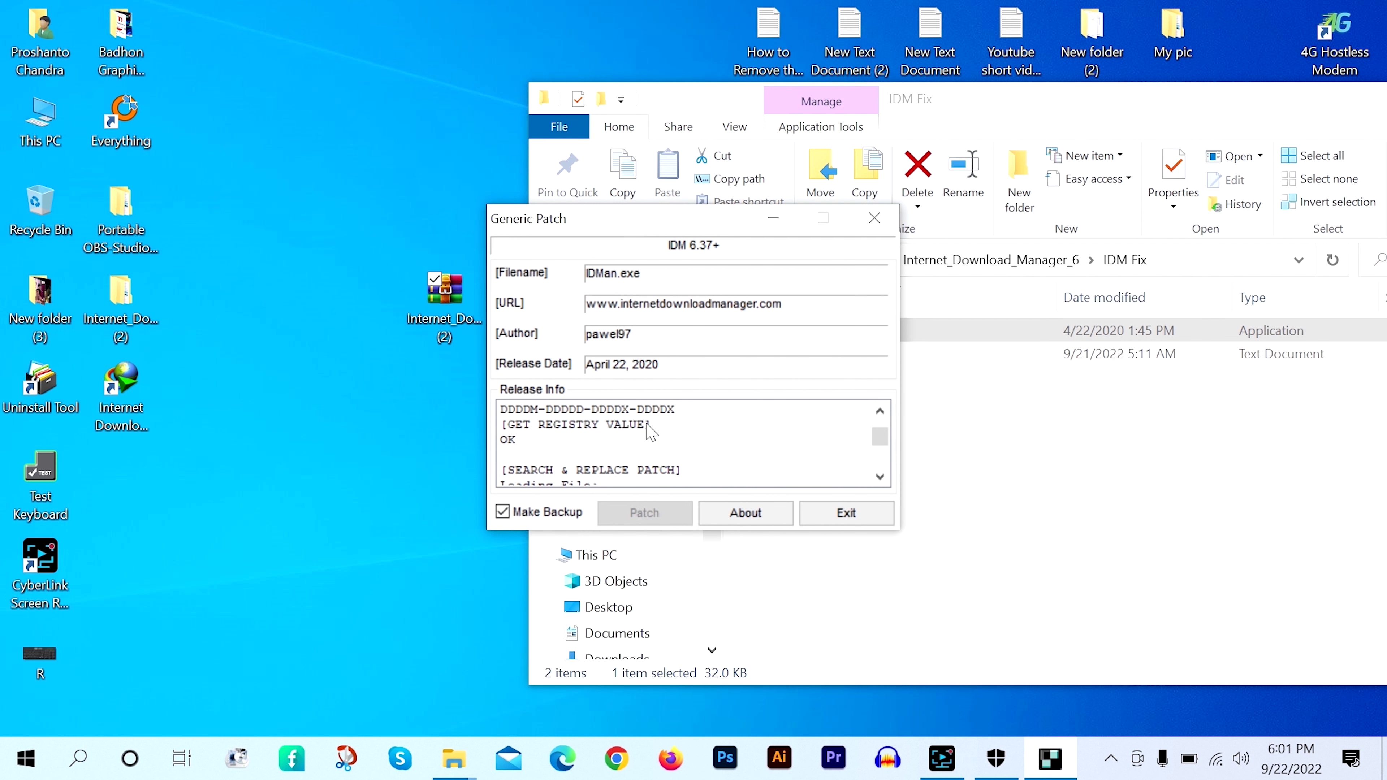
scroll(650, 431, up, 1)
scroll(705, 447, down, 3)
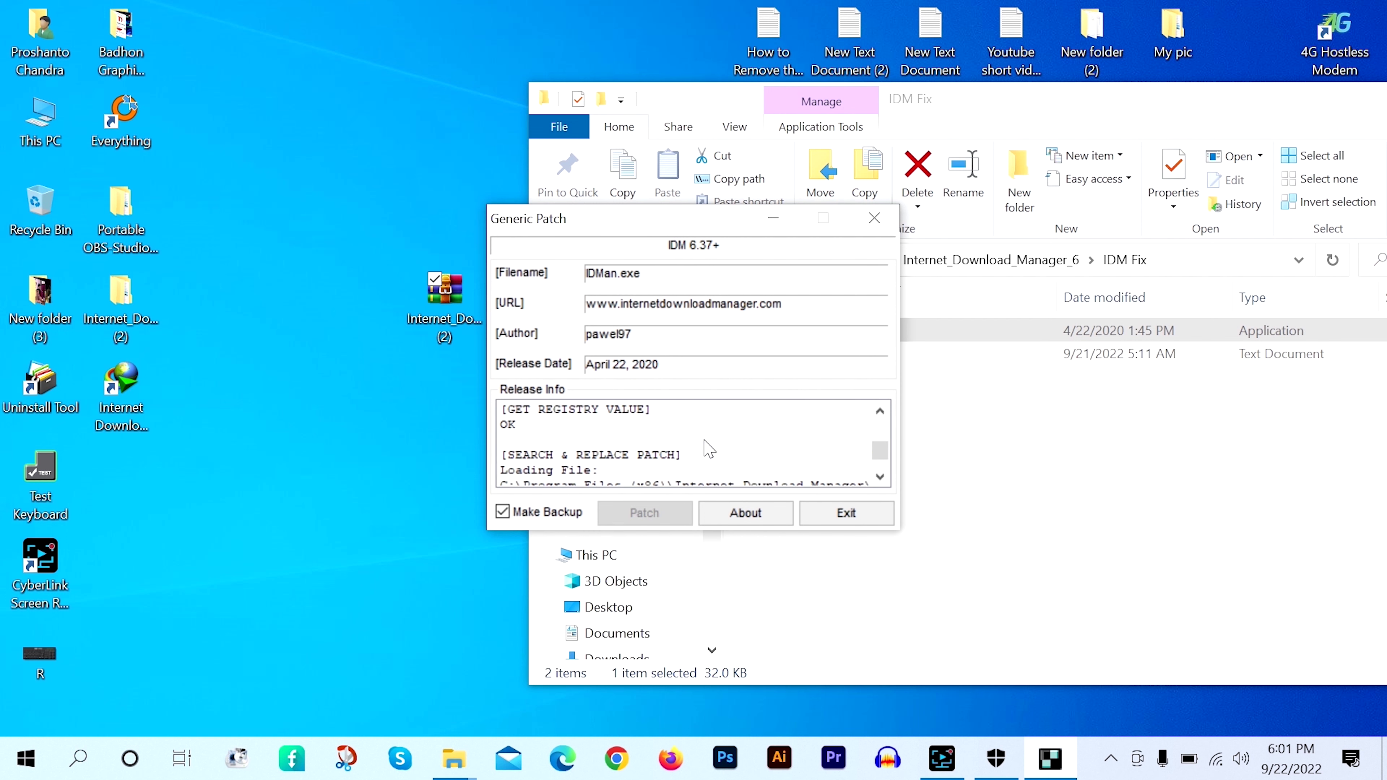
scroll(636, 467, down, 1)
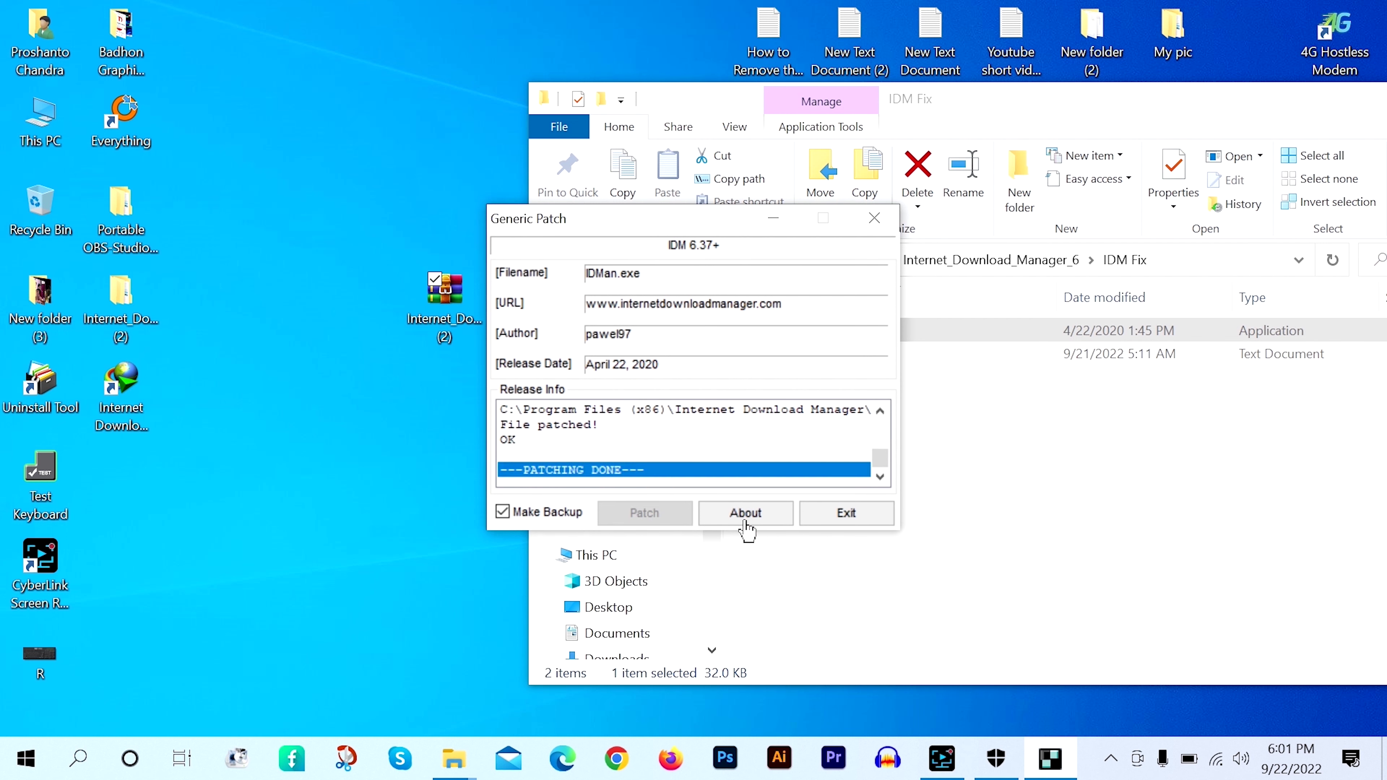
click(835, 513)
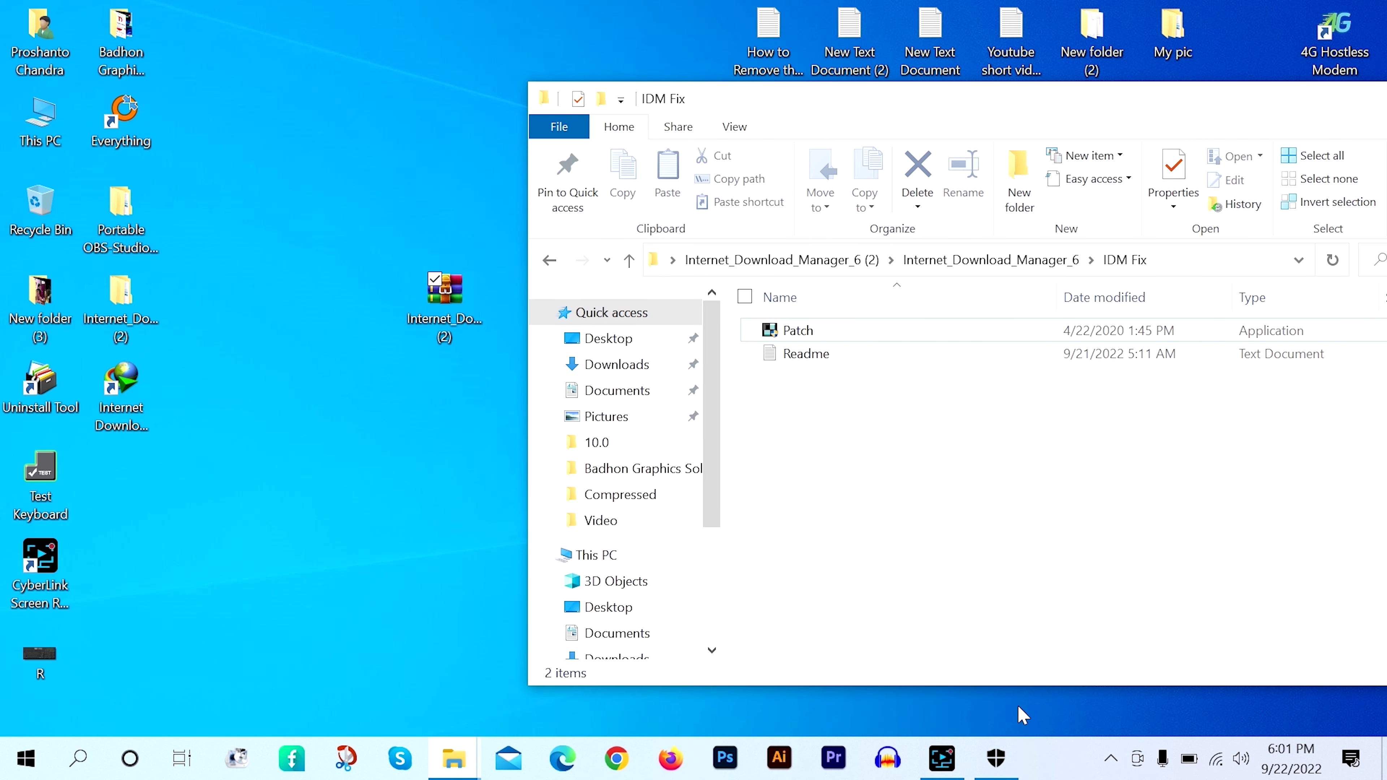
Step: Launch Internet Download Manager from the desktop, dismiss the Tip of the Day, close the main window, and refresh the desktop
click(1110, 758)
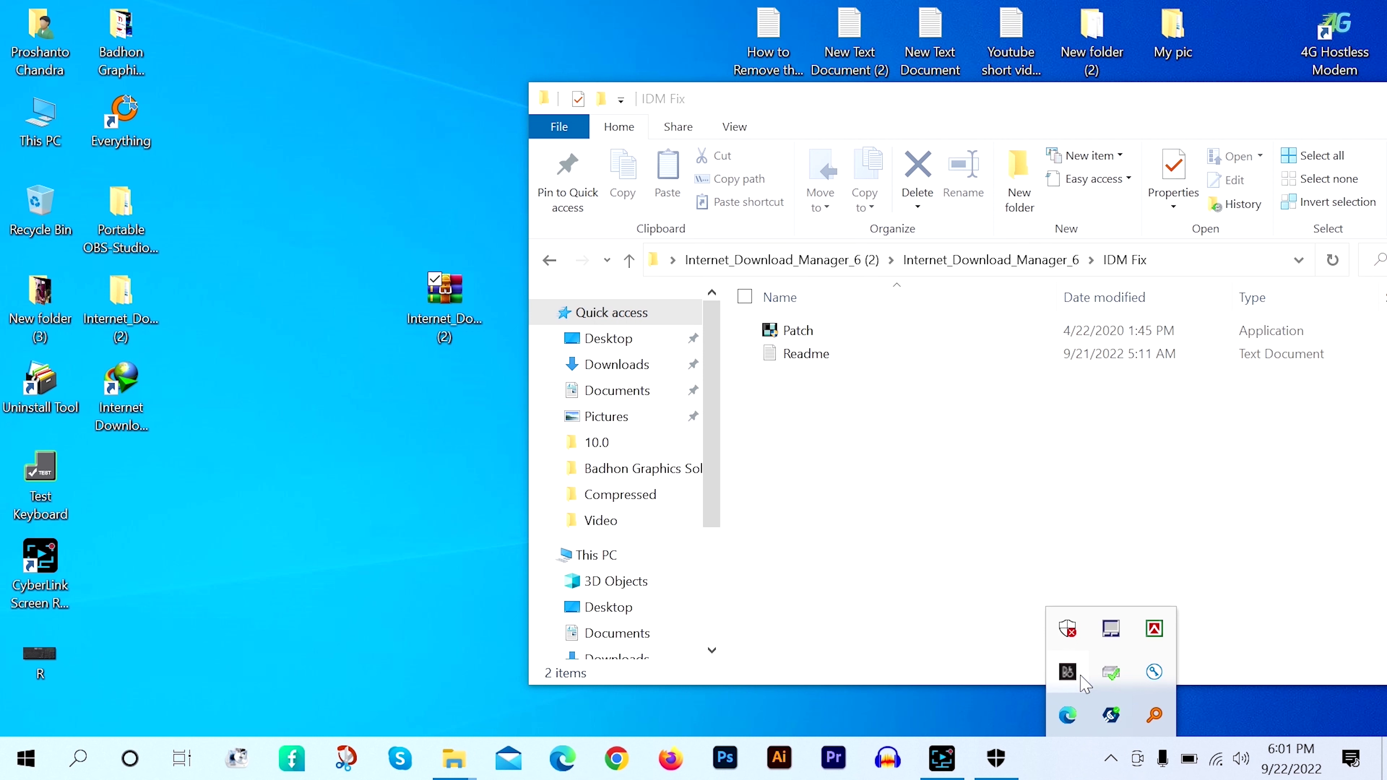
click(377, 425)
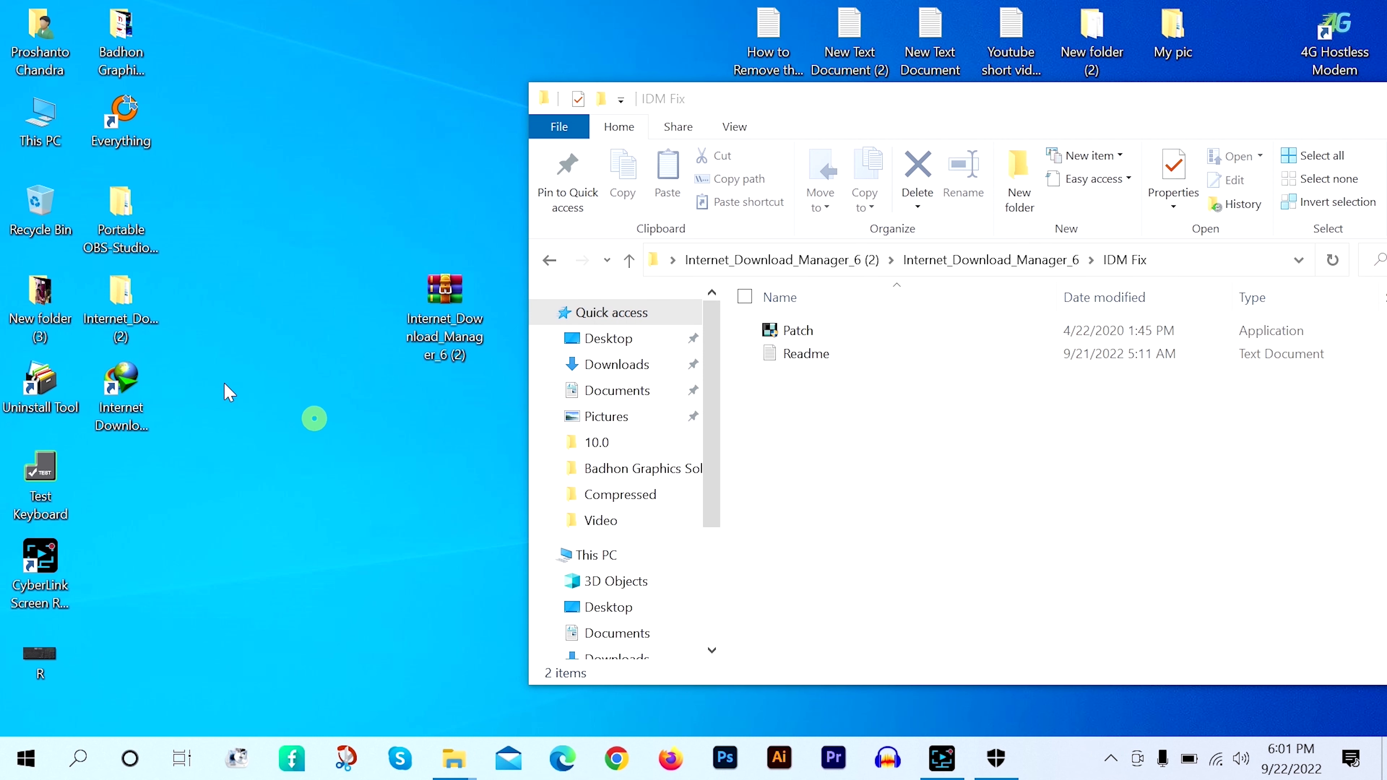
double_click(125, 390)
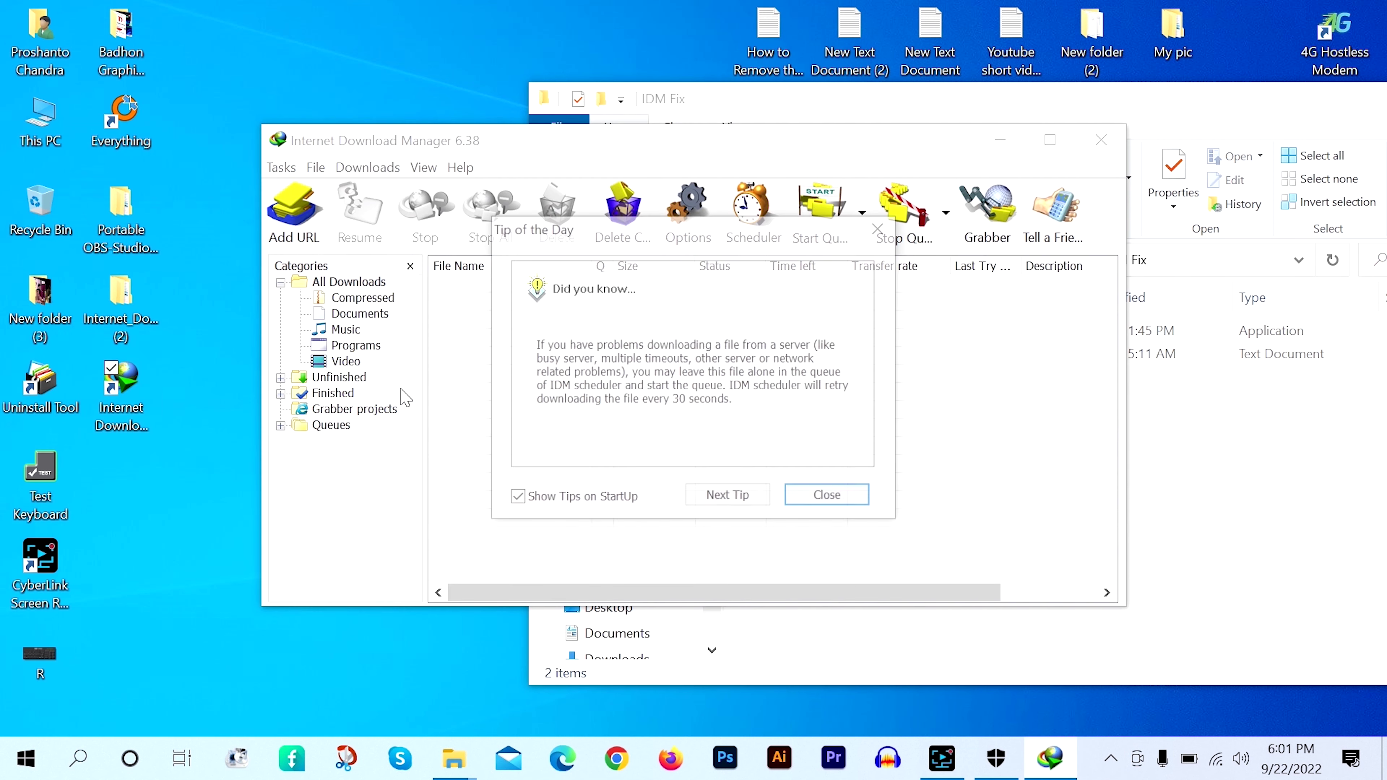
click(828, 505)
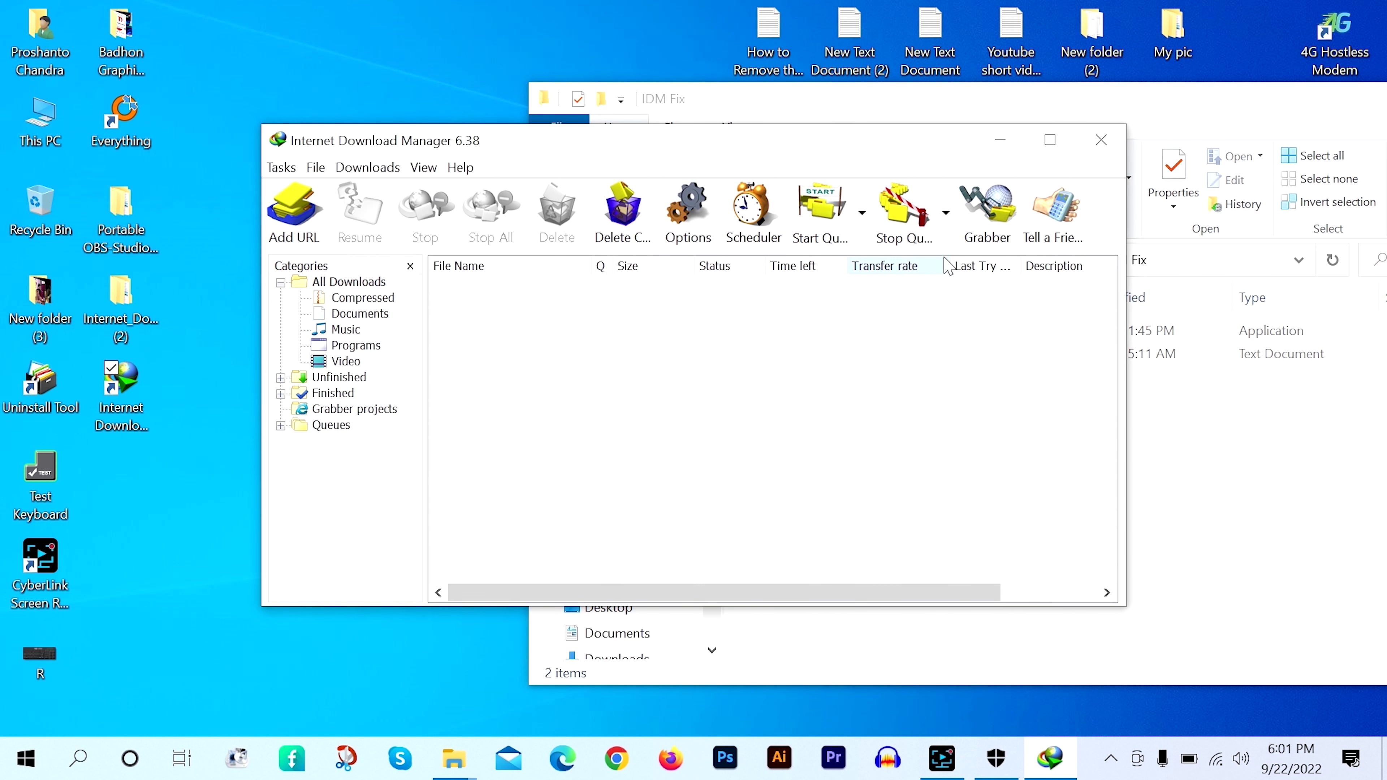
click(1101, 140)
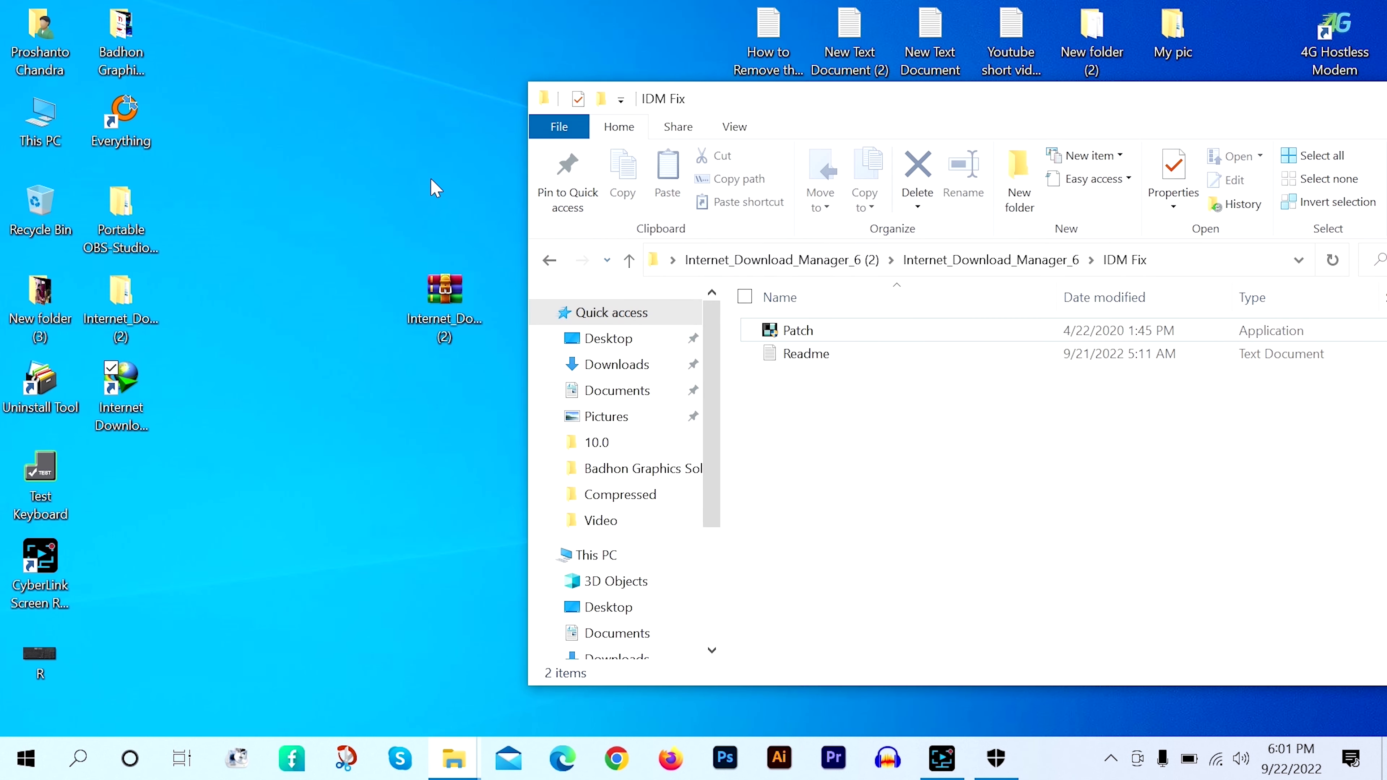
right_click(418, 171)
click(456, 232)
right_click(343, 112)
click(427, 183)
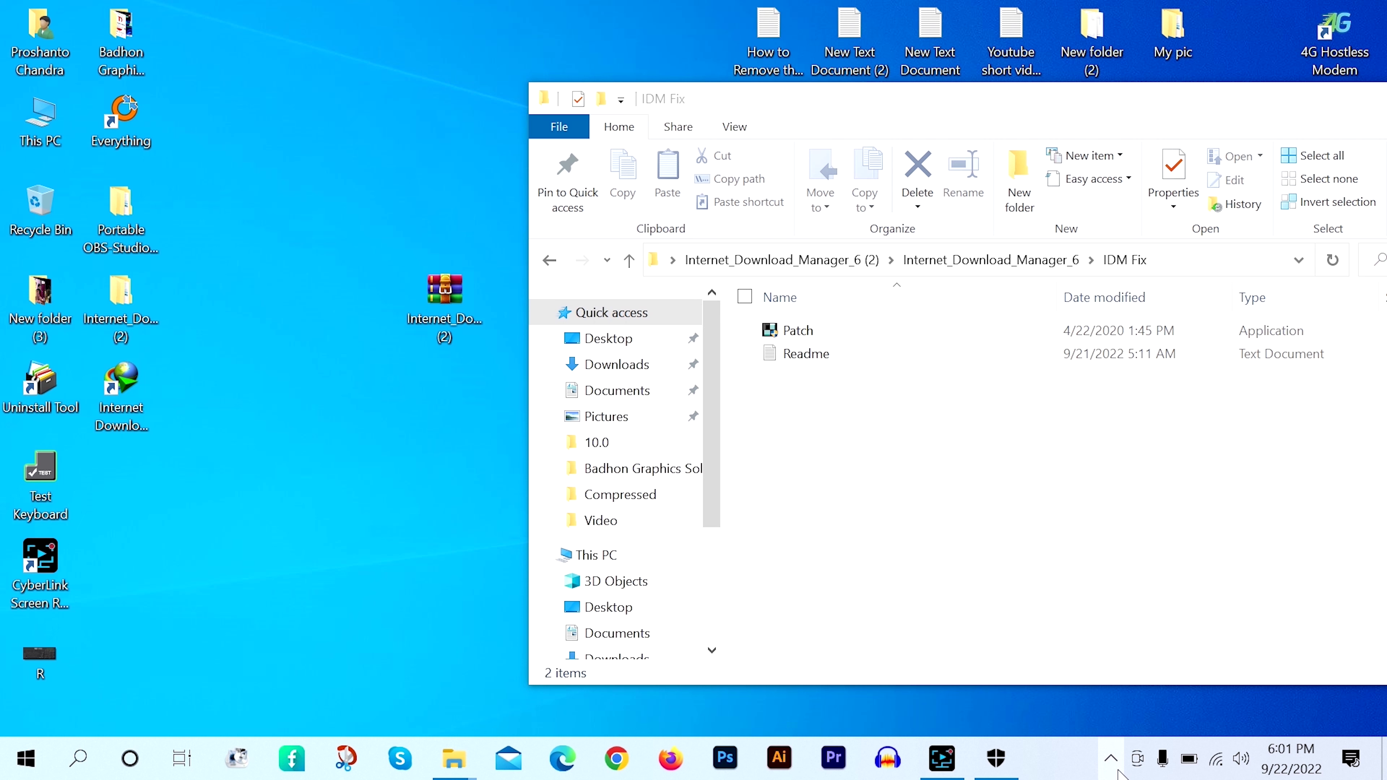
Step: Open the Internet Download Manager registration form and place it beside the opened Readme file from the IDM Fix folder
click(1111, 761)
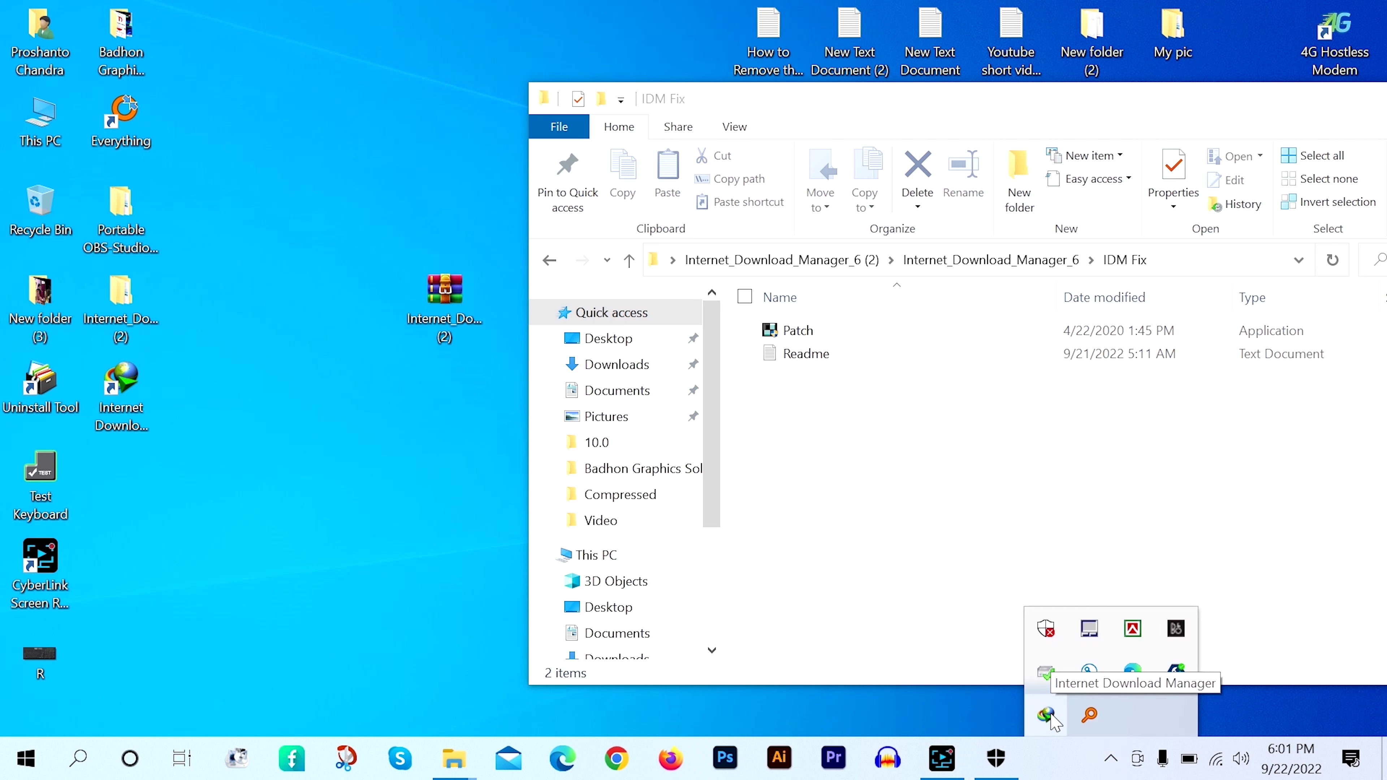
right_click(1045, 715)
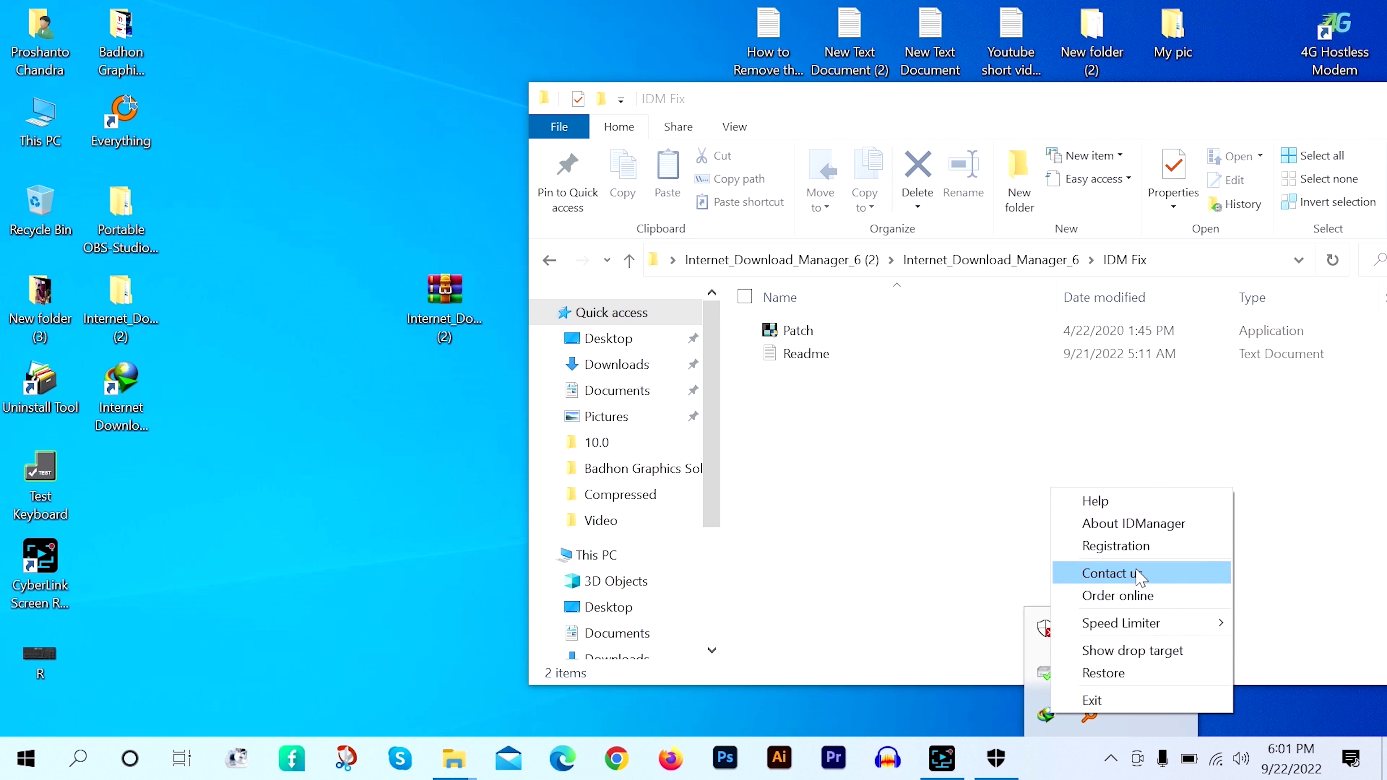
click(1109, 546)
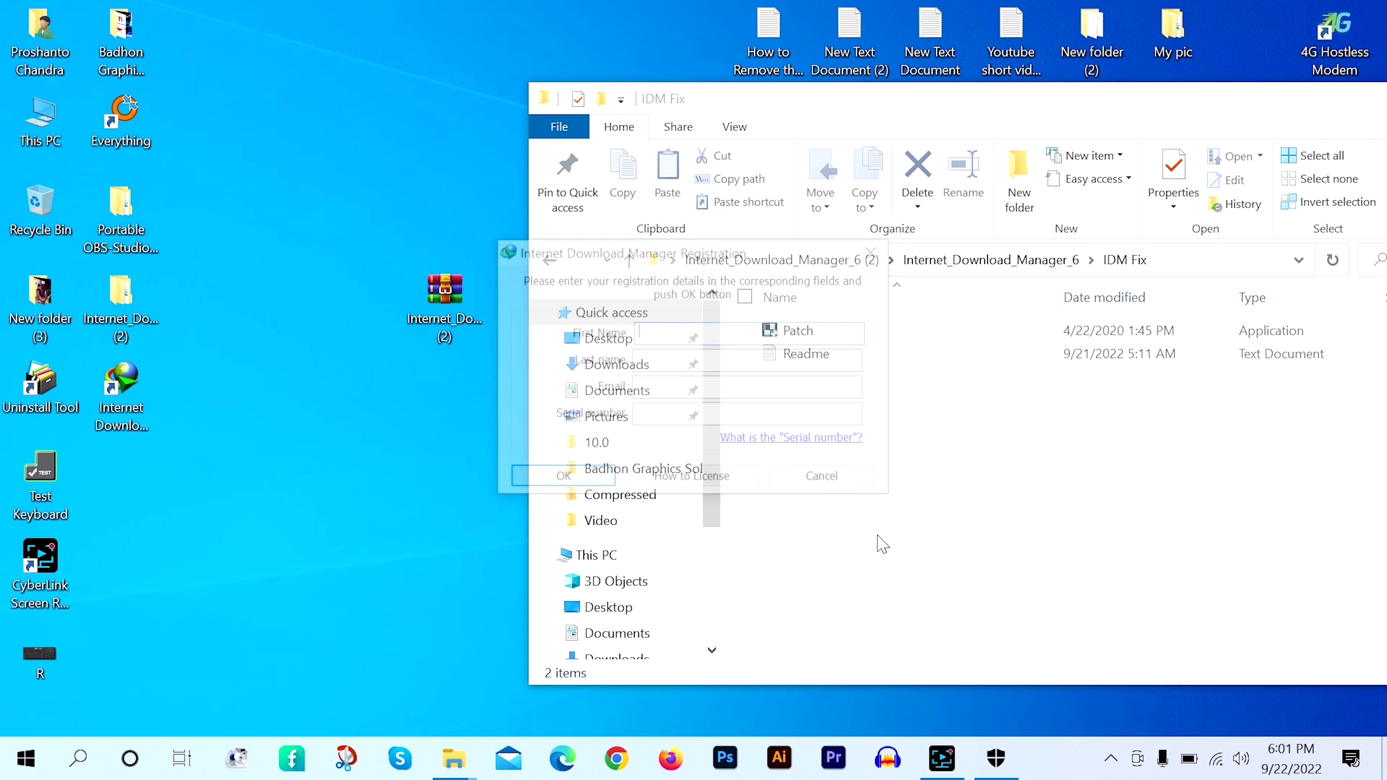
drag(719, 261, 979, 318)
drag(1138, 107, 746, 76)
double_click(405, 326)
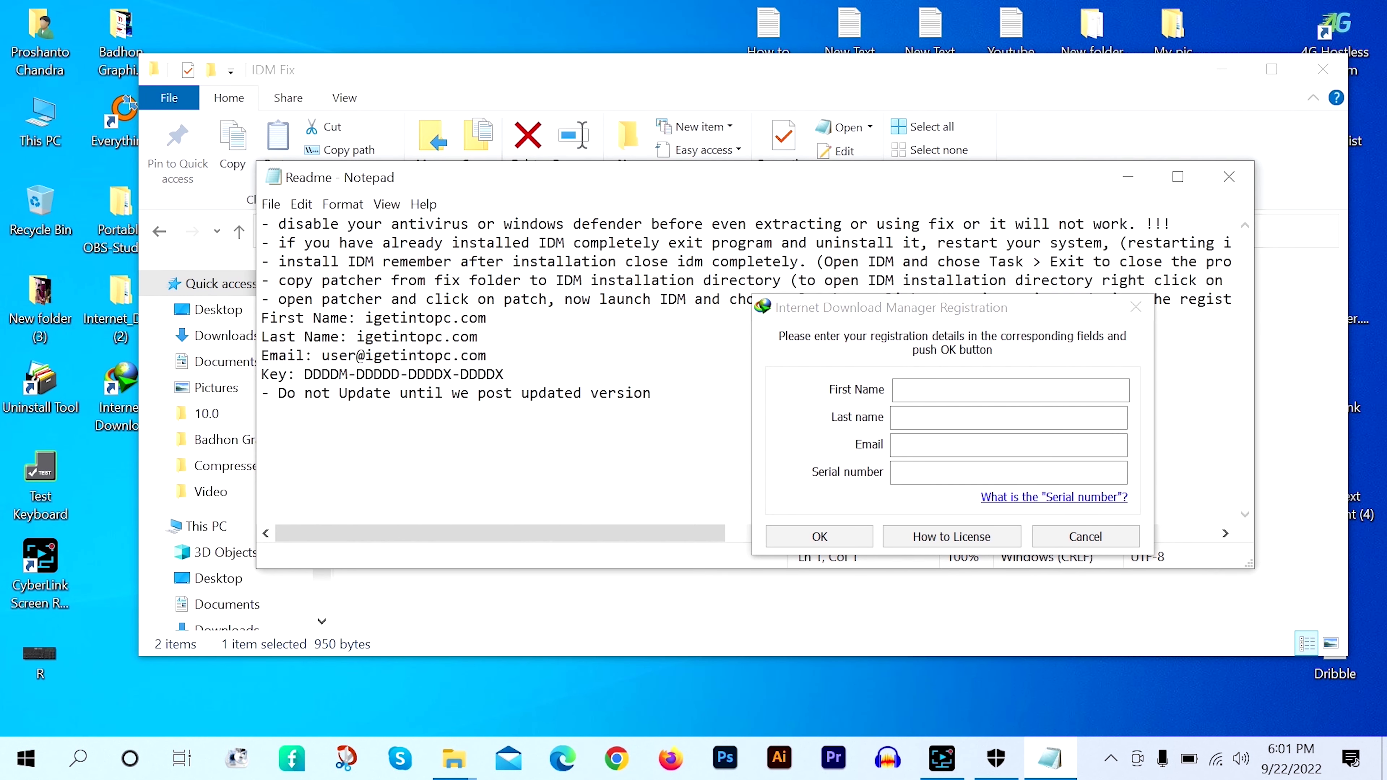
Step: Copy the First Name value from the Readme into the First Name field of the registration form
drag(365, 317, 486, 318)
right_click(464, 321)
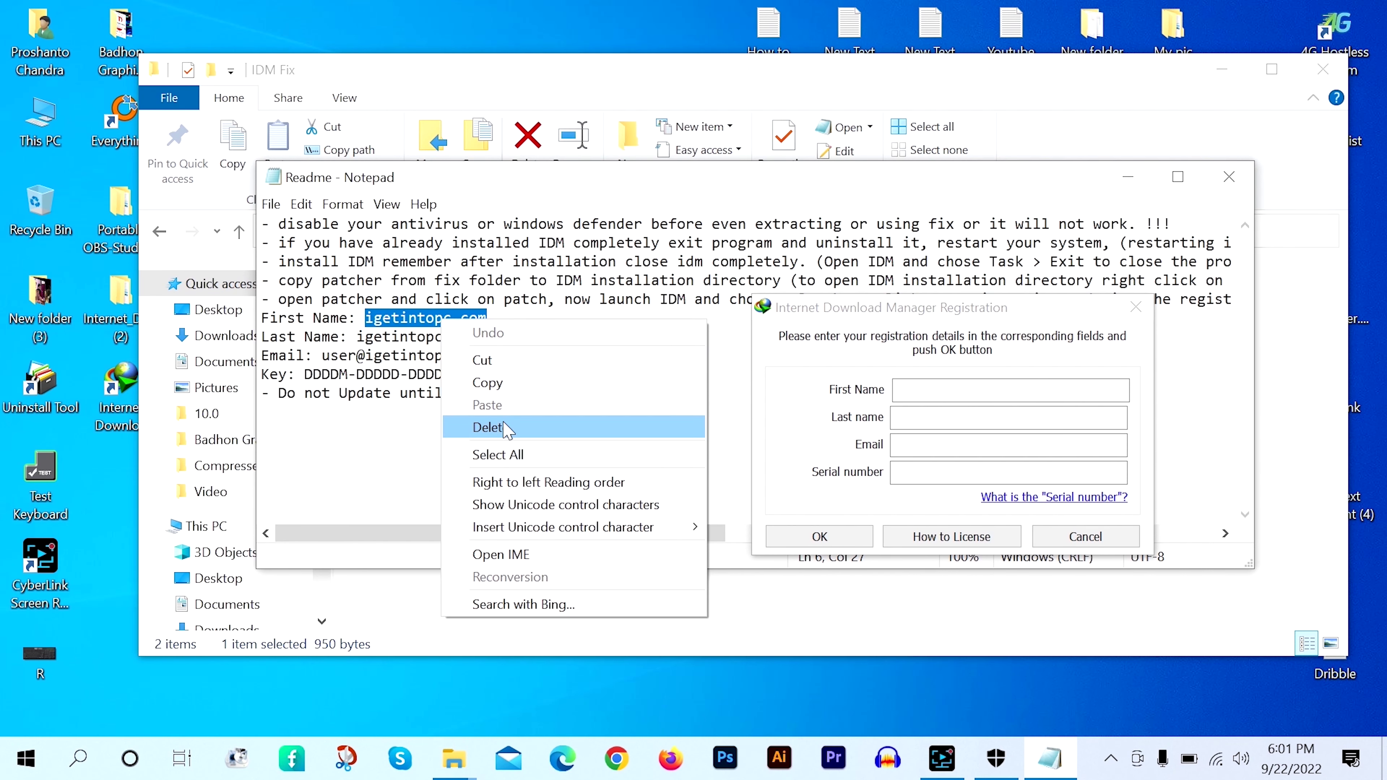
click(488, 382)
click(912, 389)
right_click(912, 389)
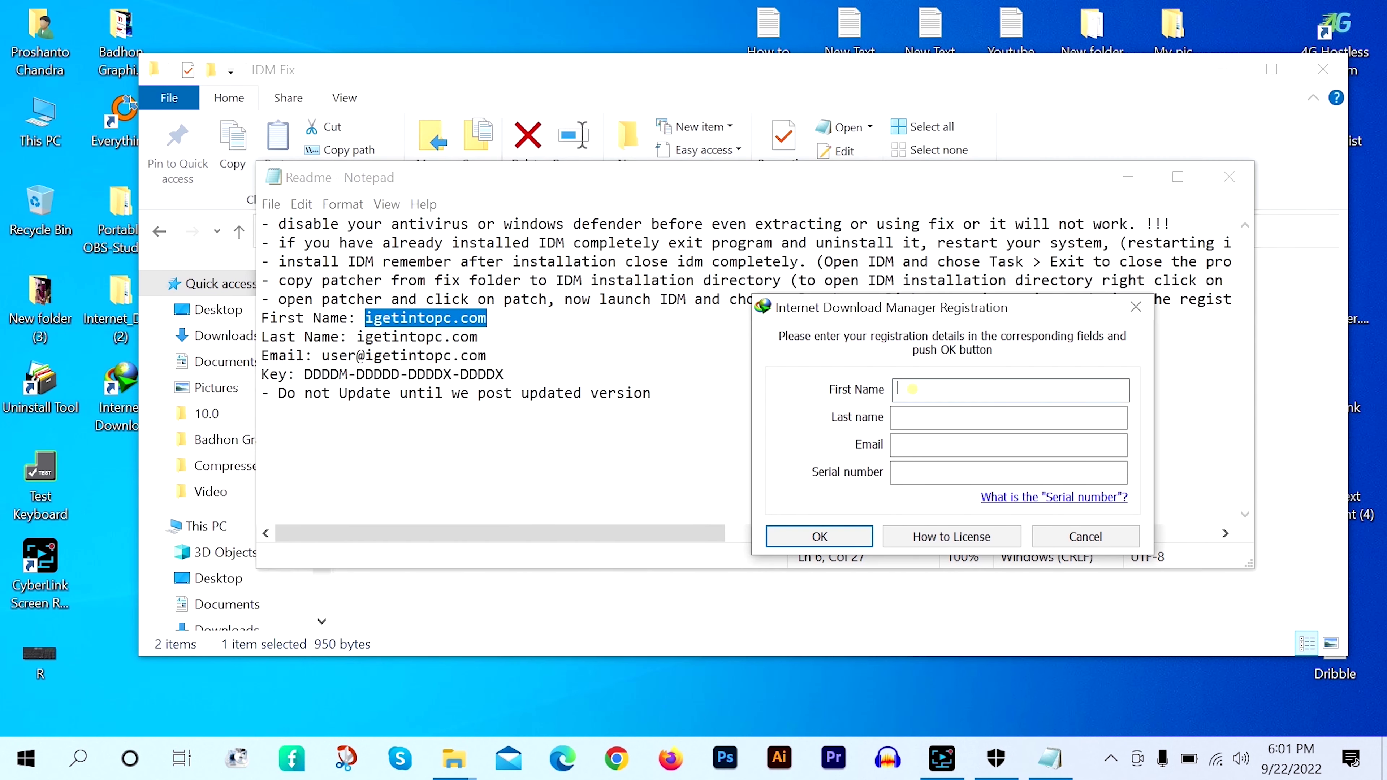
click(959, 473)
Step: Copy the Last Name value from the Readme into the Last name field of the registration form
drag(356, 337, 478, 336)
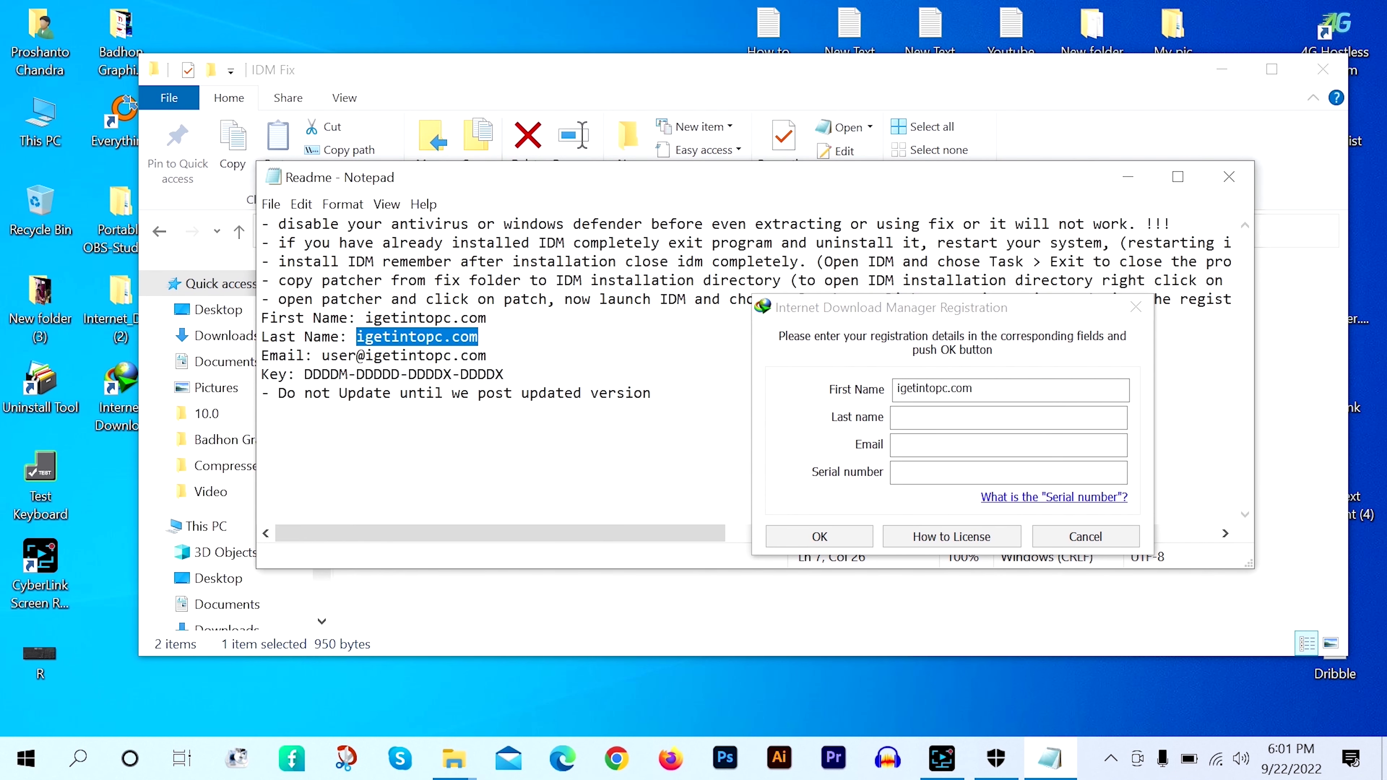
right_click(451, 338)
click(518, 407)
click(969, 418)
right_click(969, 418)
click(1040, 501)
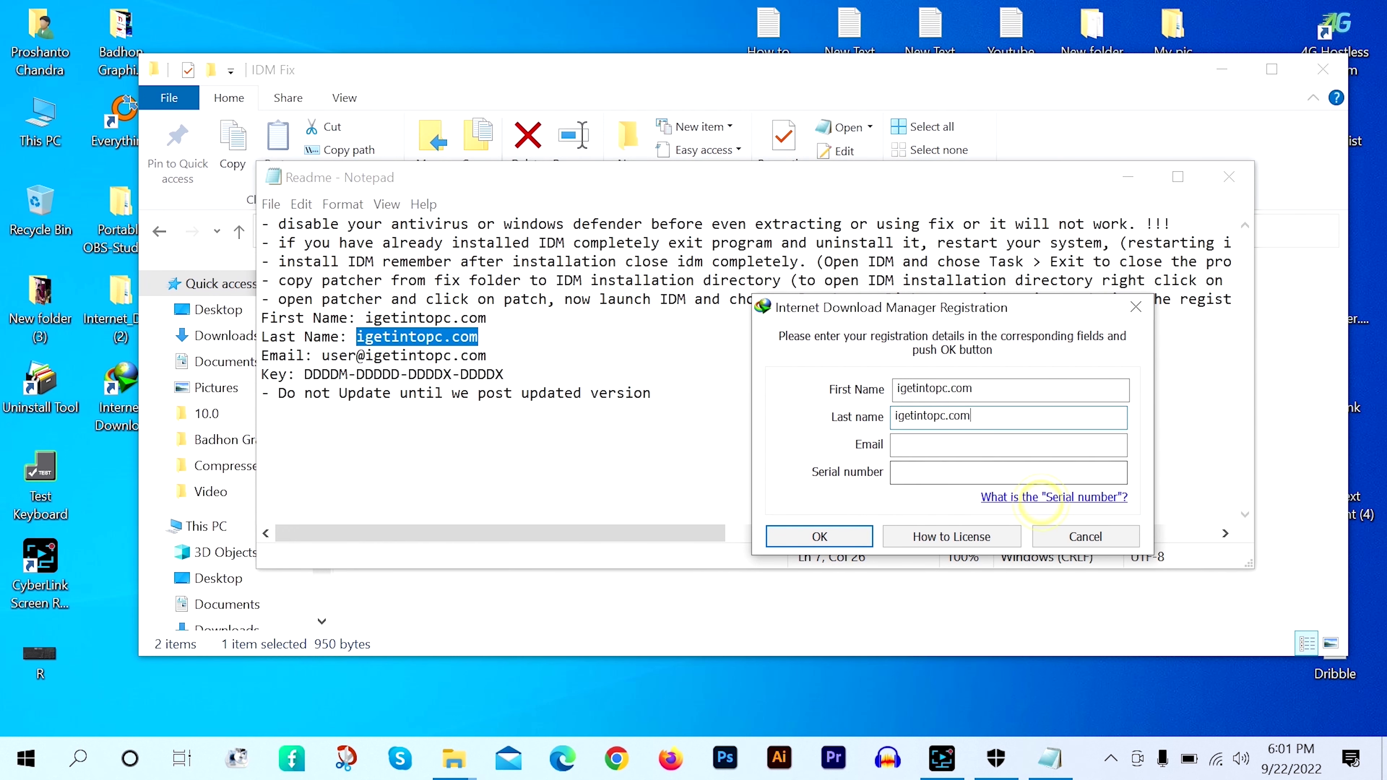
Step: Copy the e-mail address from the Readme into the Email field of the registration form
drag(321, 355, 487, 355)
right_click(444, 361)
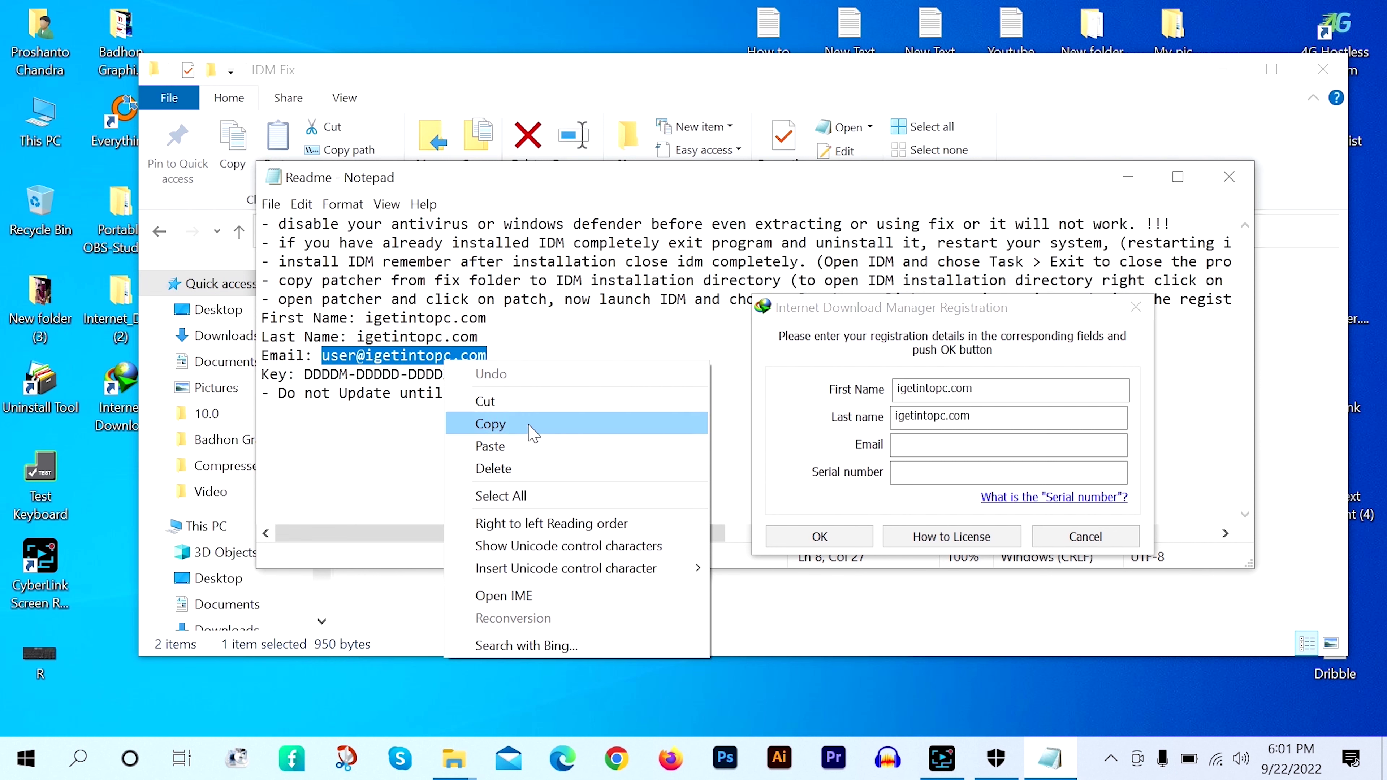
click(524, 432)
click(953, 443)
right_click(953, 444)
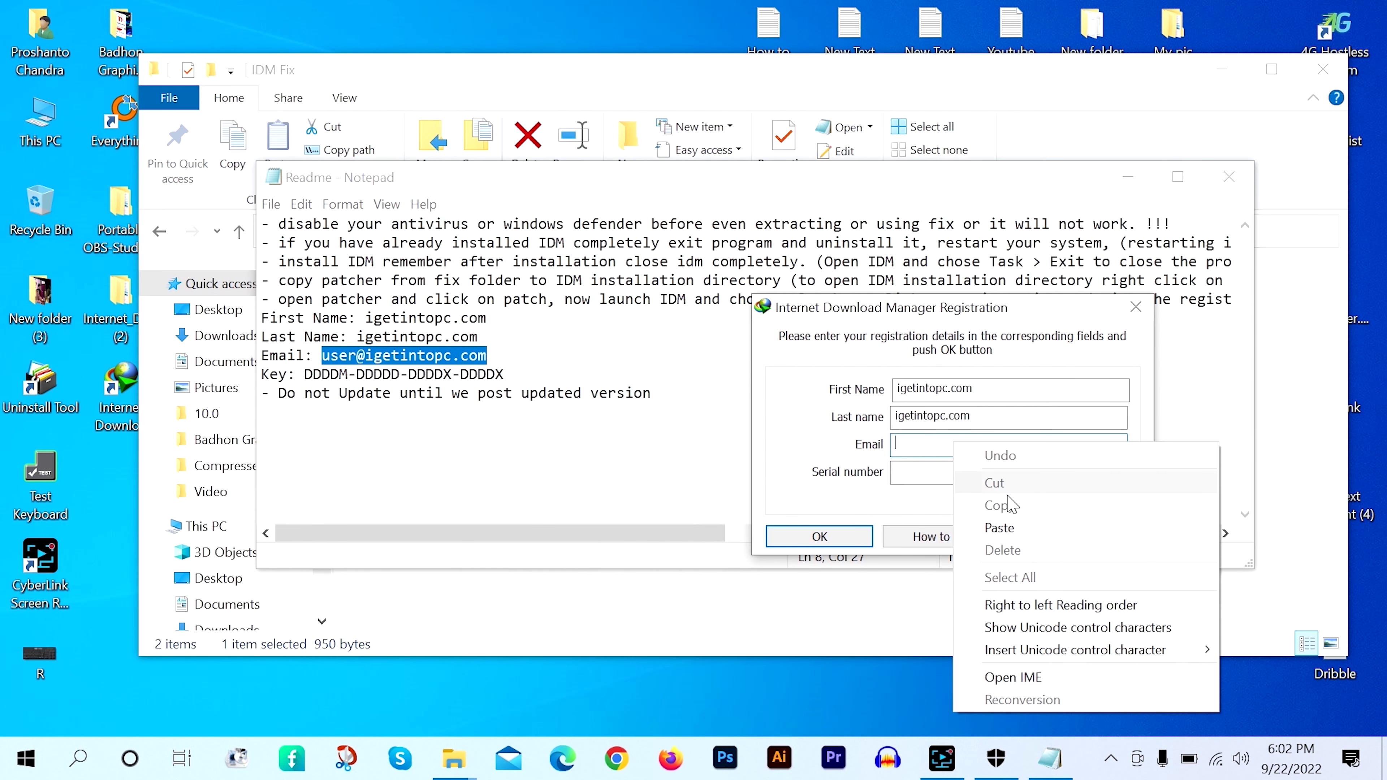
click(1014, 528)
Step: Copy the key from the Readme into the Serial number field and submit the registration form
drag(305, 375, 503, 375)
right_click(465, 374)
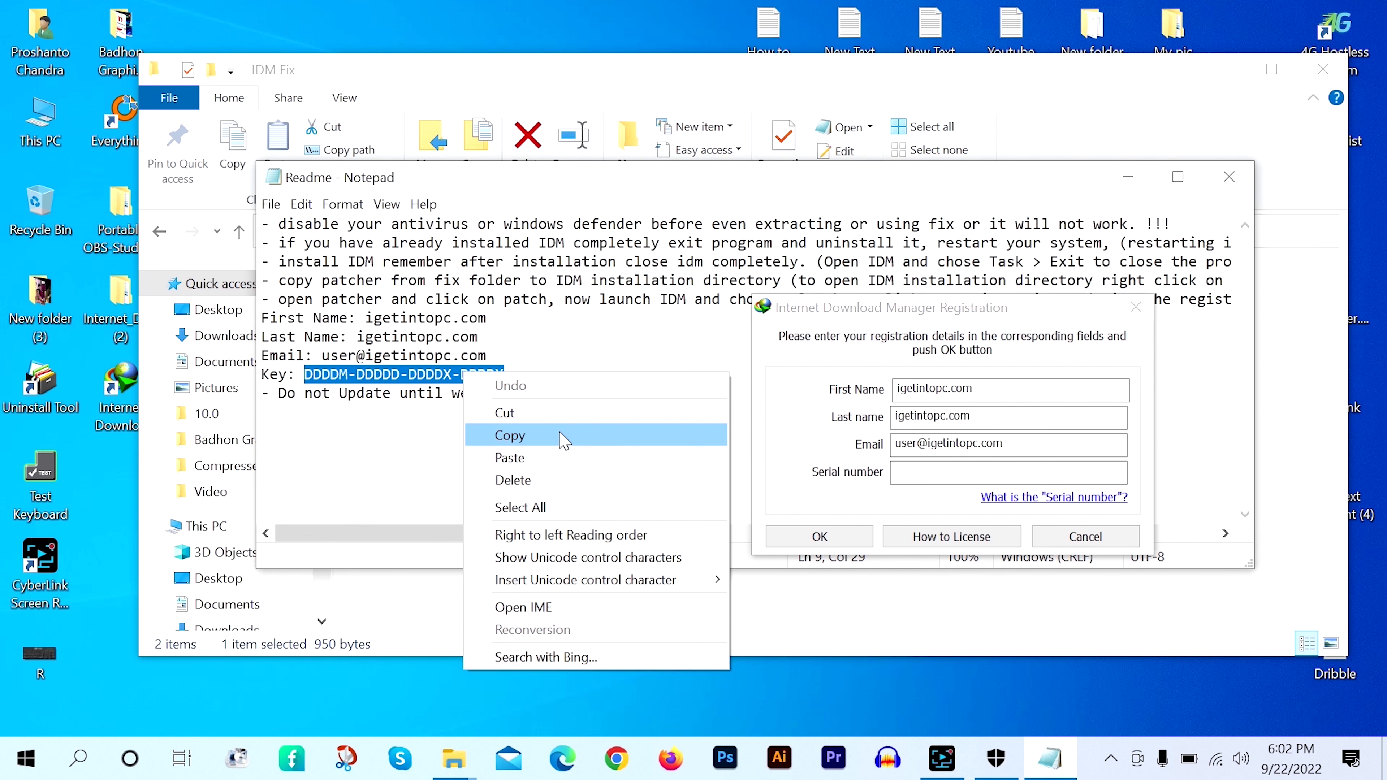
click(533, 436)
click(913, 472)
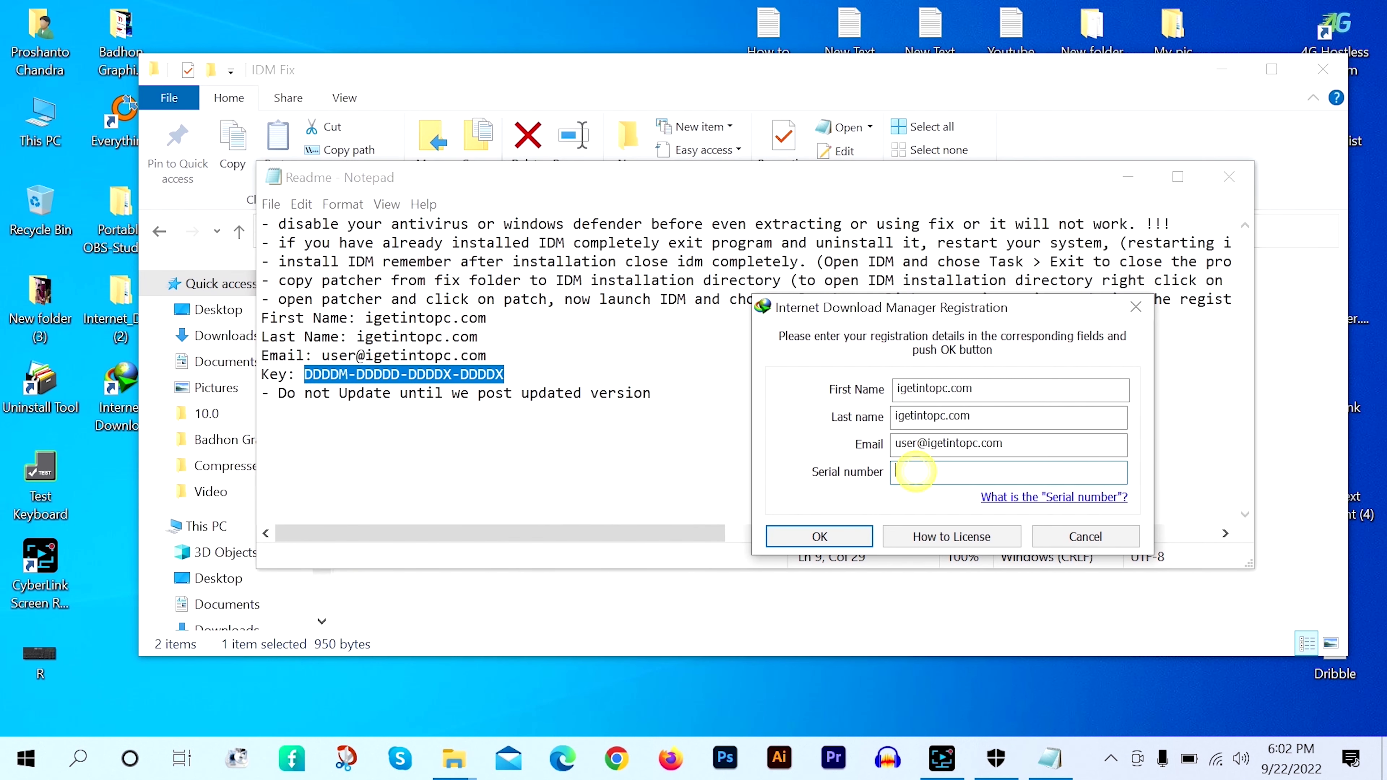
right_click(916, 471)
click(963, 286)
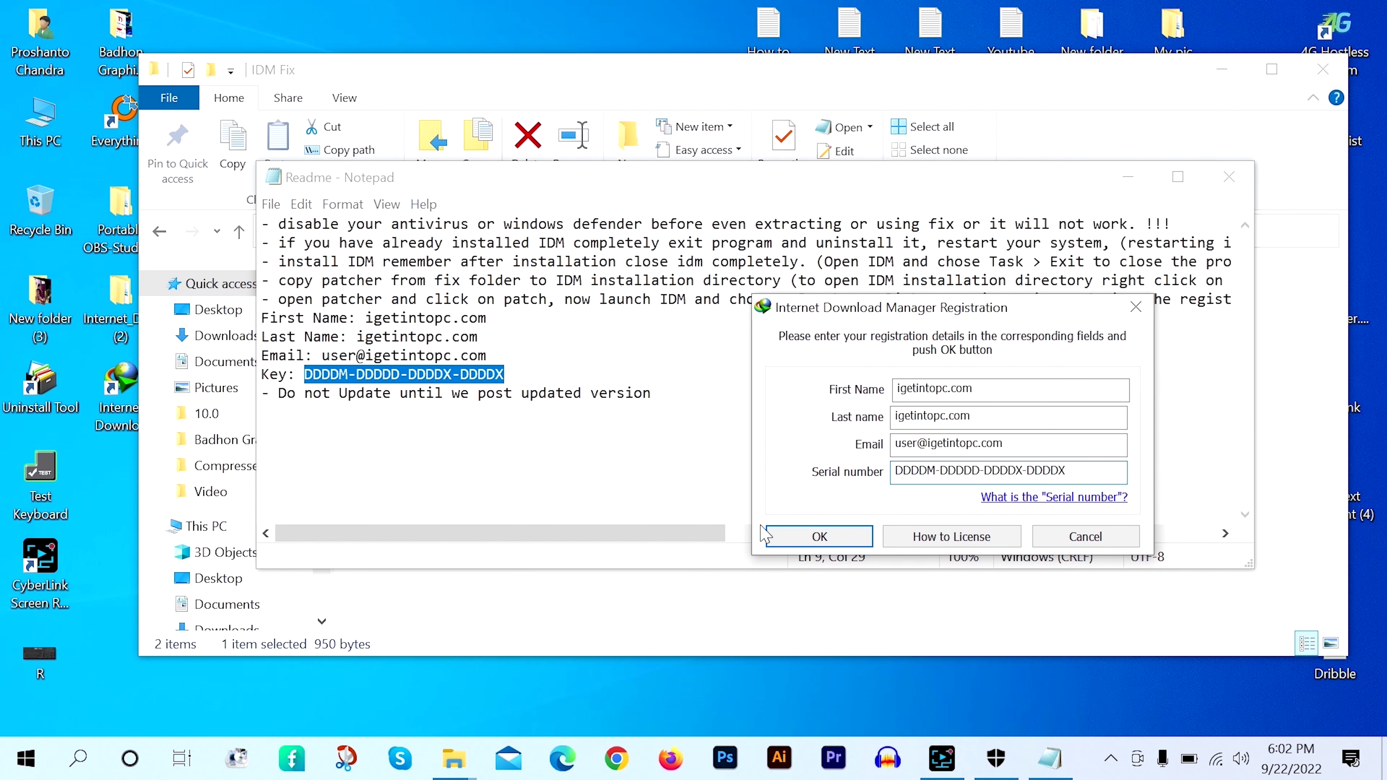
click(831, 539)
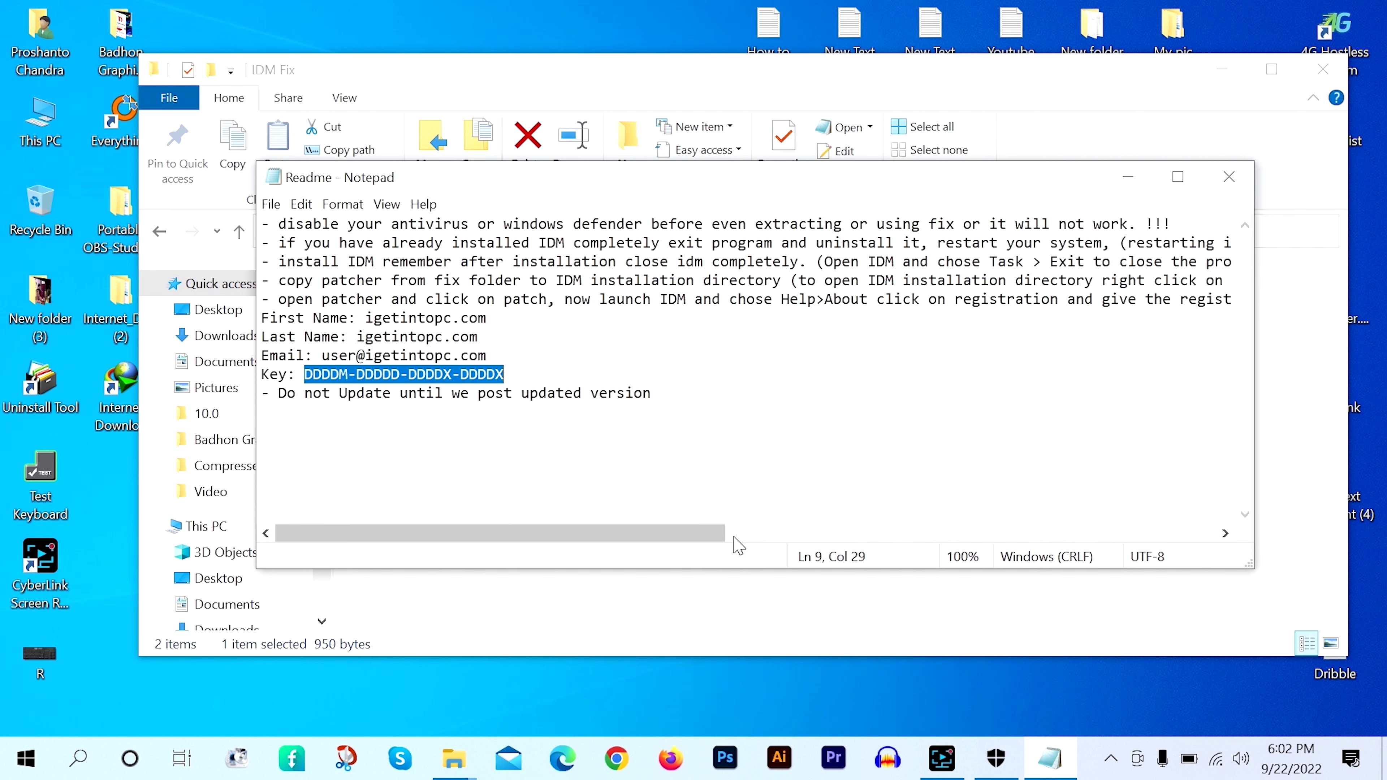
Step: Close the Readme file and decline the offered update to a new Internet Download Manager version
click(1229, 177)
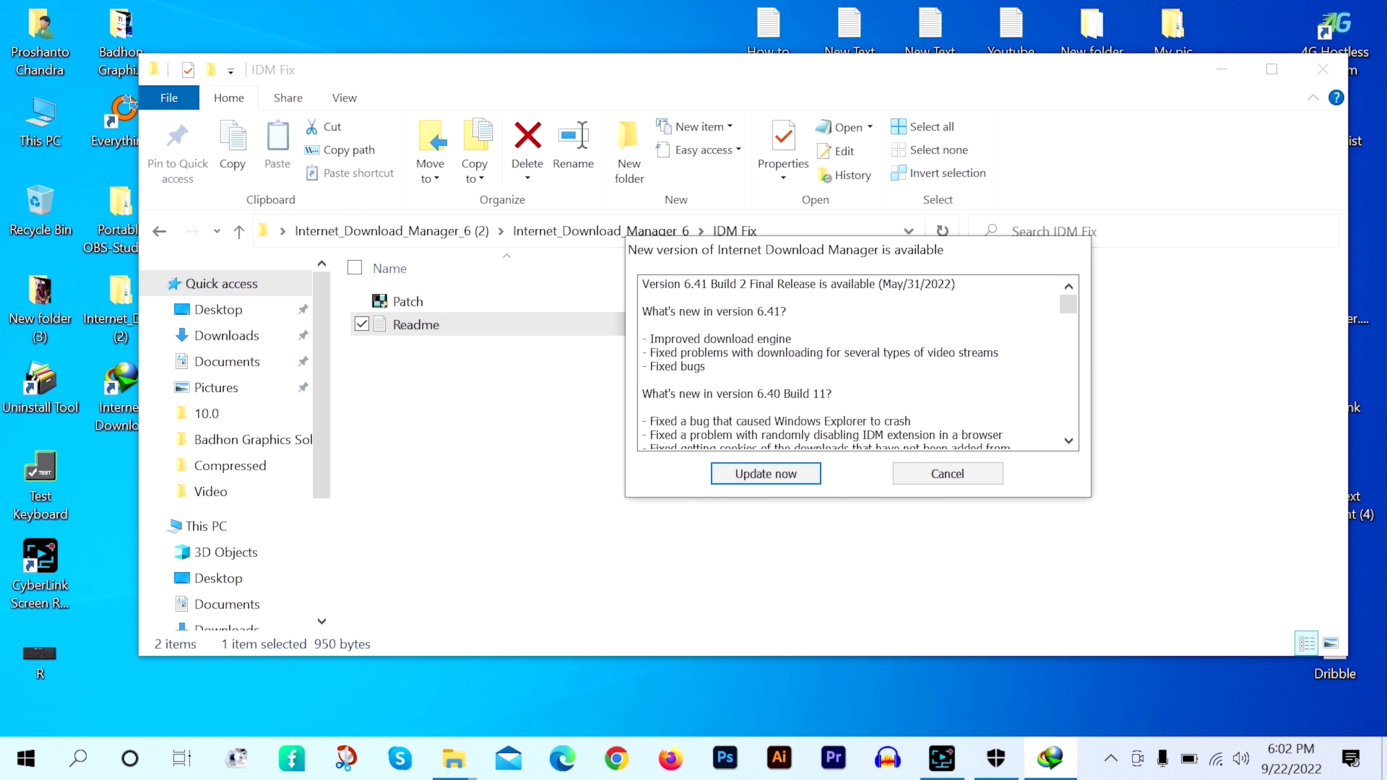
drag(648, 284, 956, 285)
click(965, 475)
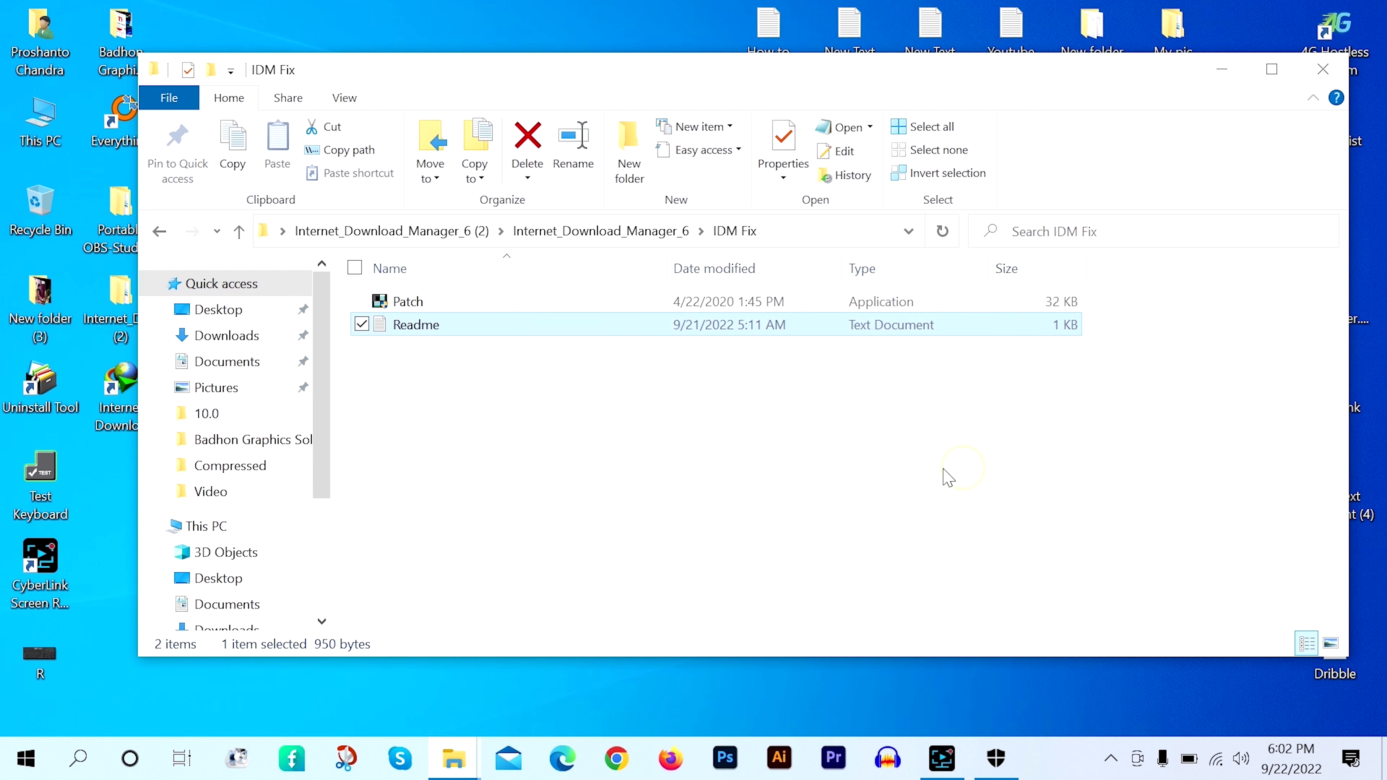
click(736, 404)
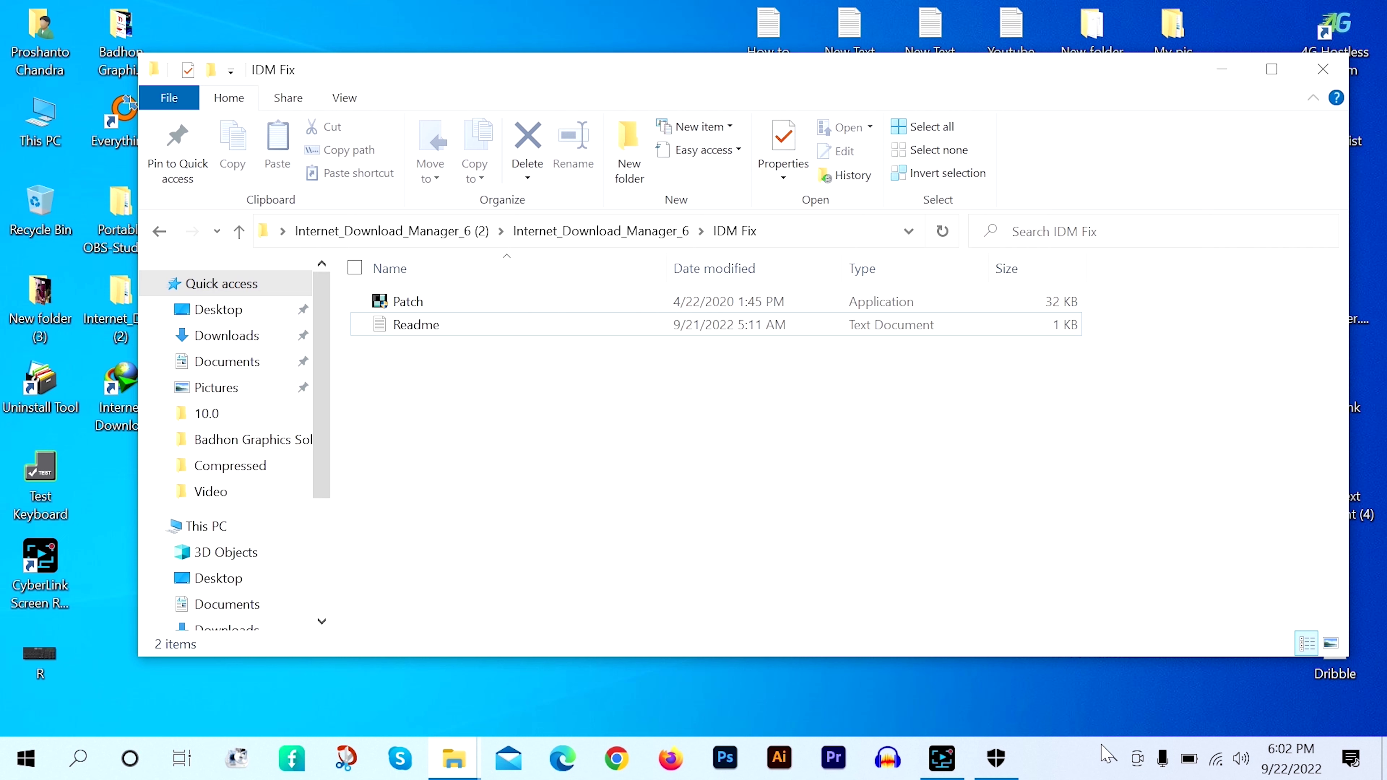
Step: Check the registration status of Internet Download Manager through its hidden notification area icon
click(1109, 757)
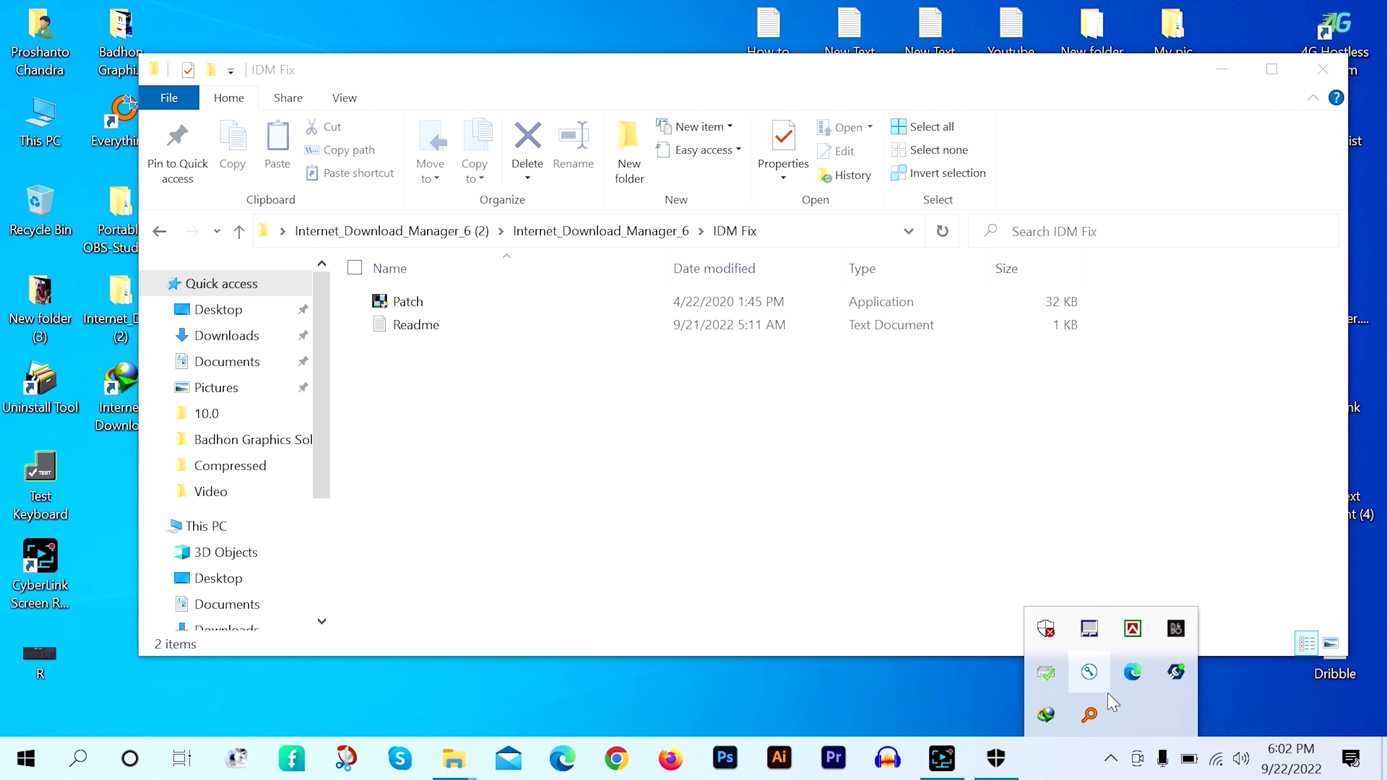
right_click(1046, 719)
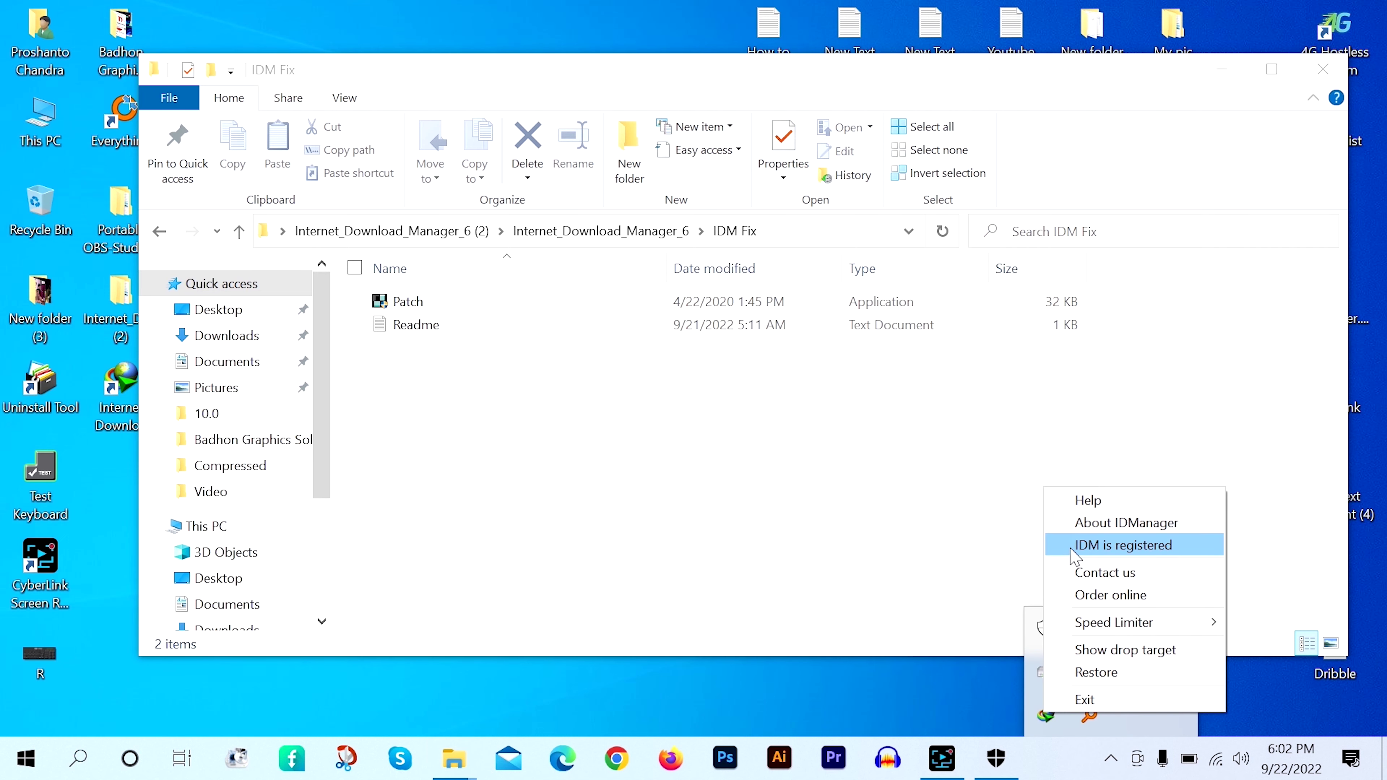
click(803, 434)
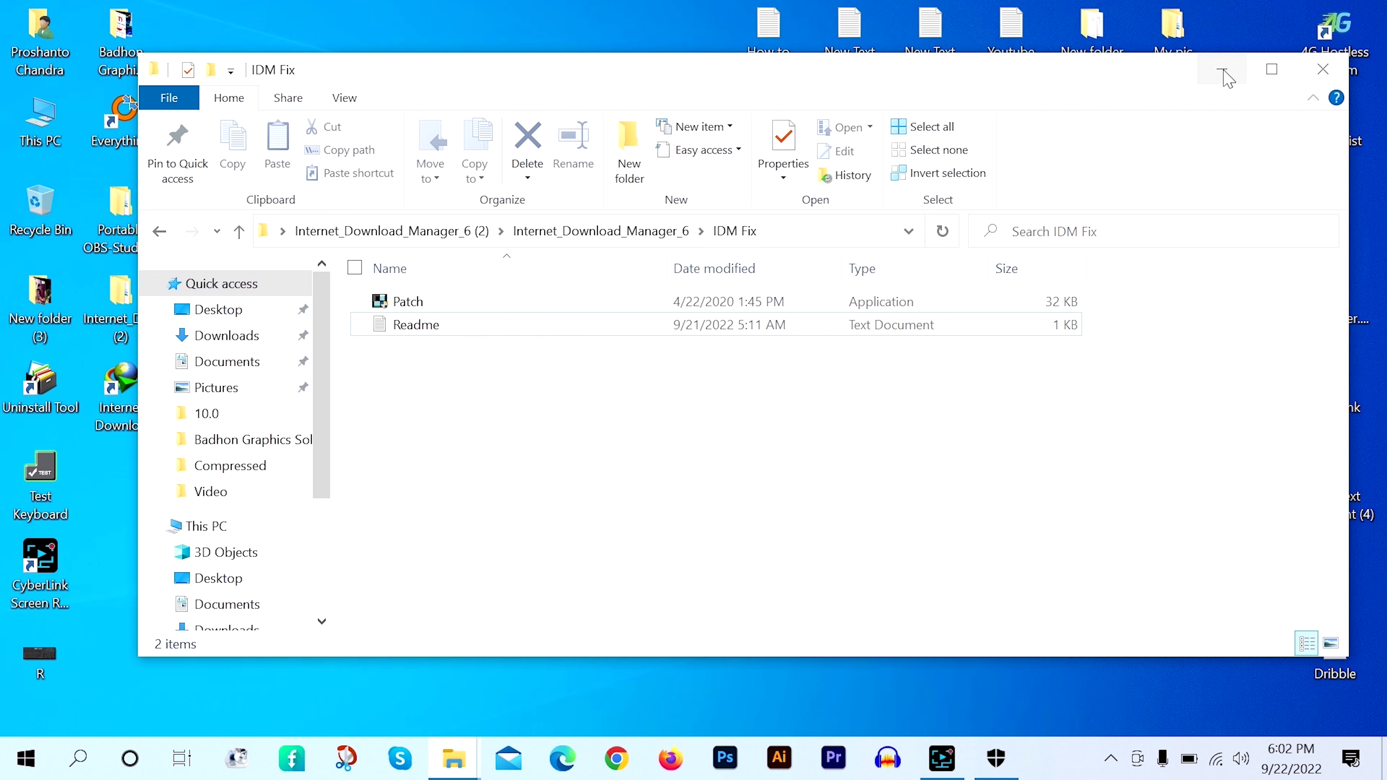
Step: Minimize the IDM Fix folder, launch Firefox without making it the default browser, and open its Add-ons Manager
click(1221, 69)
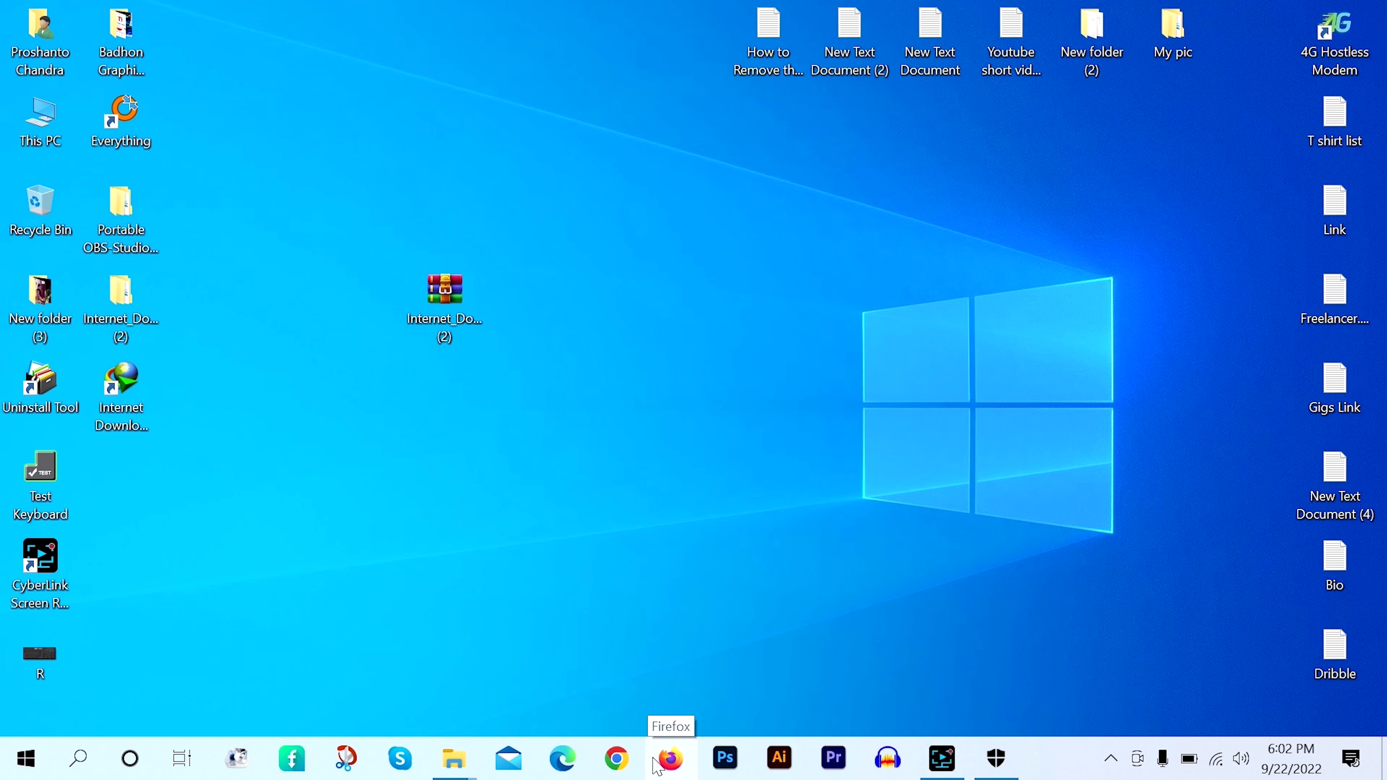
click(669, 758)
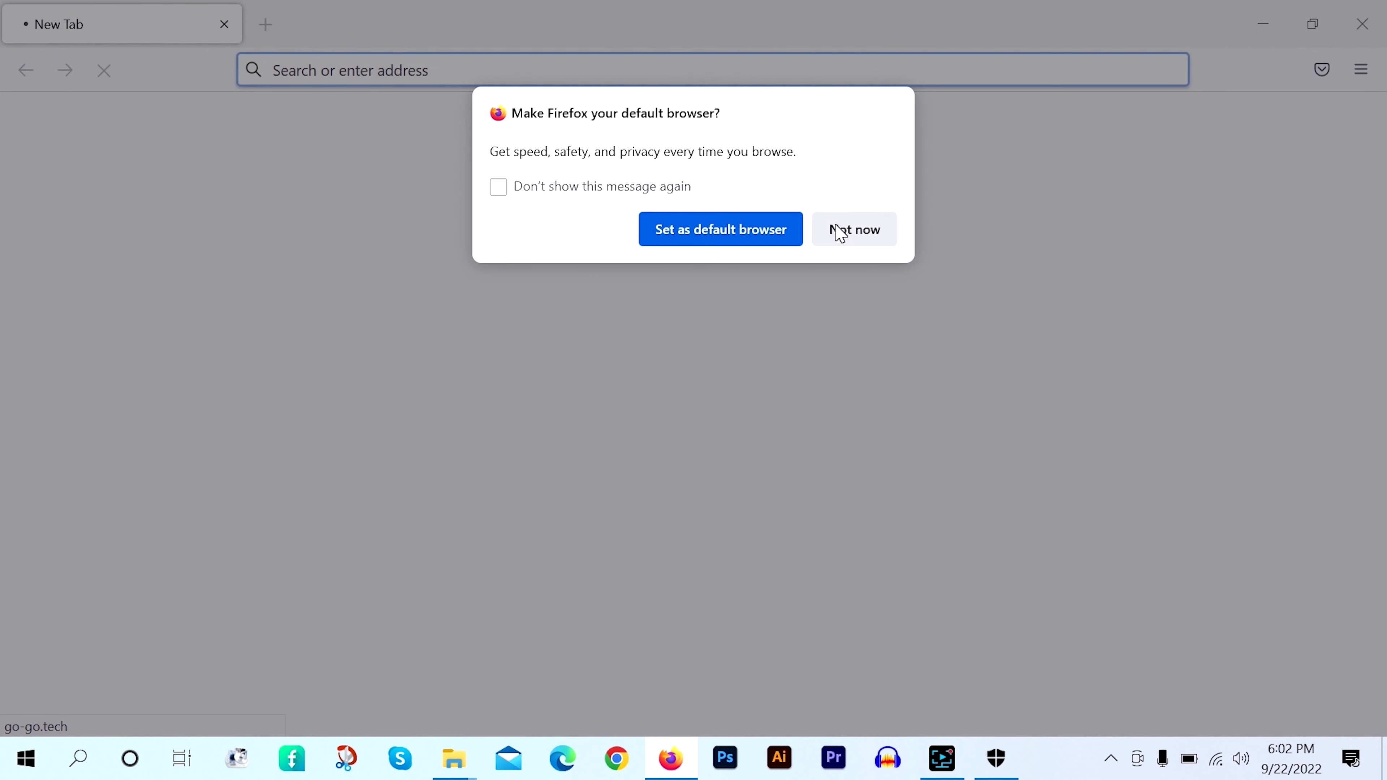
click(840, 232)
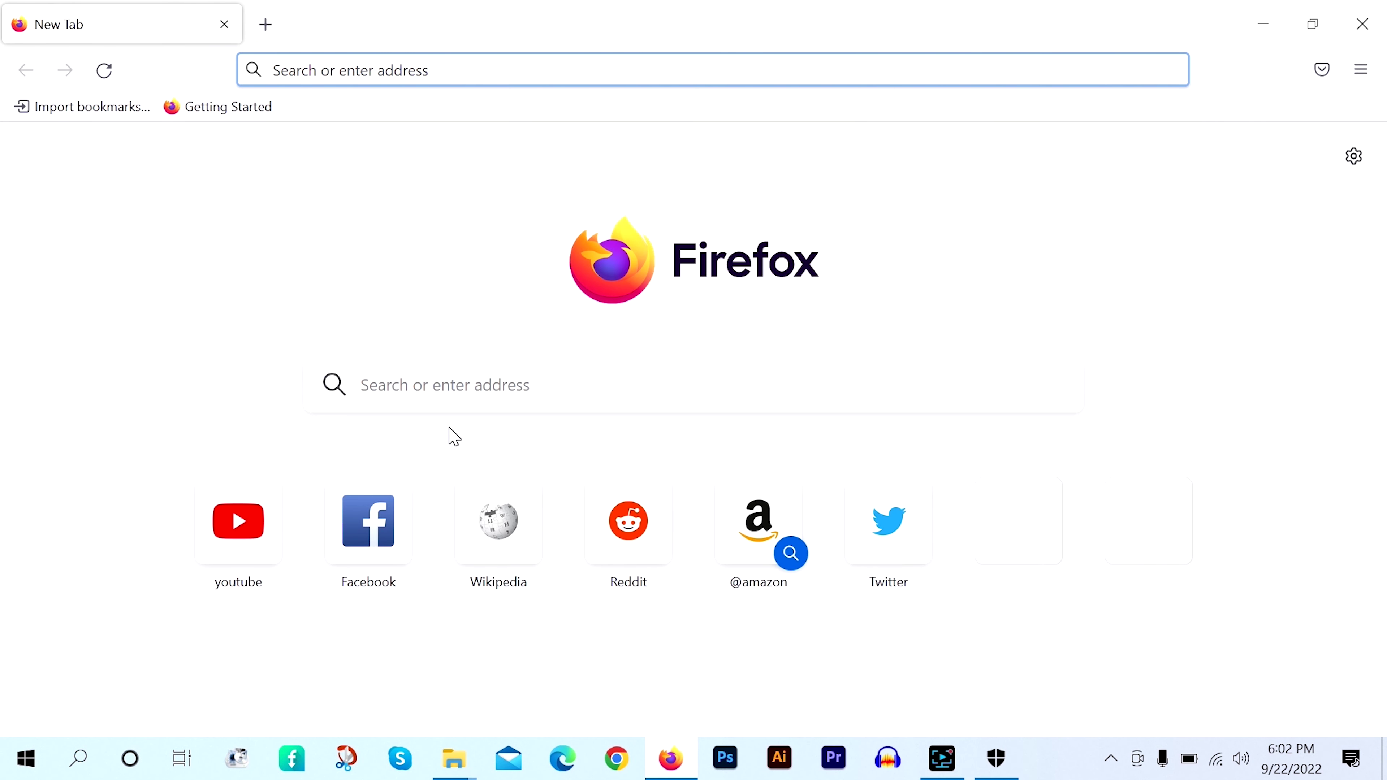
click(1367, 77)
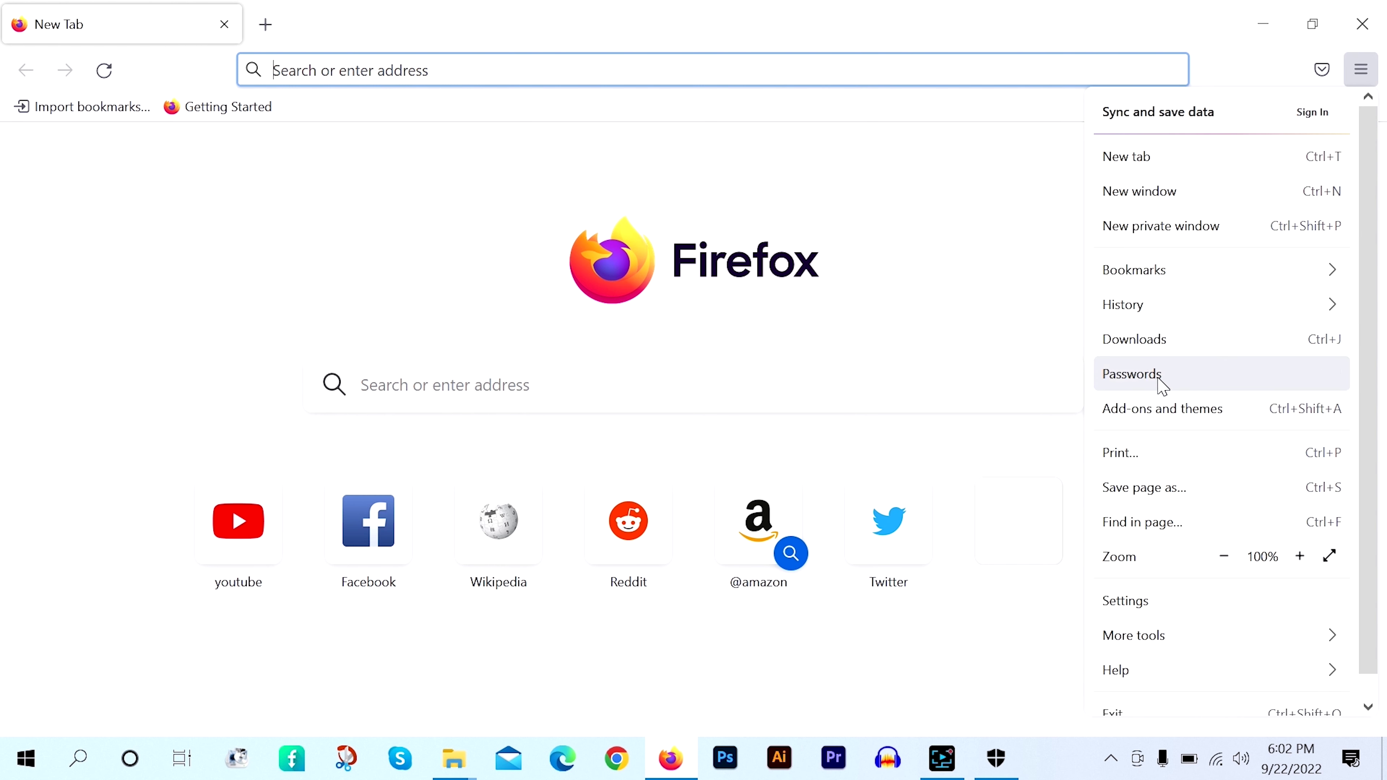
click(1171, 418)
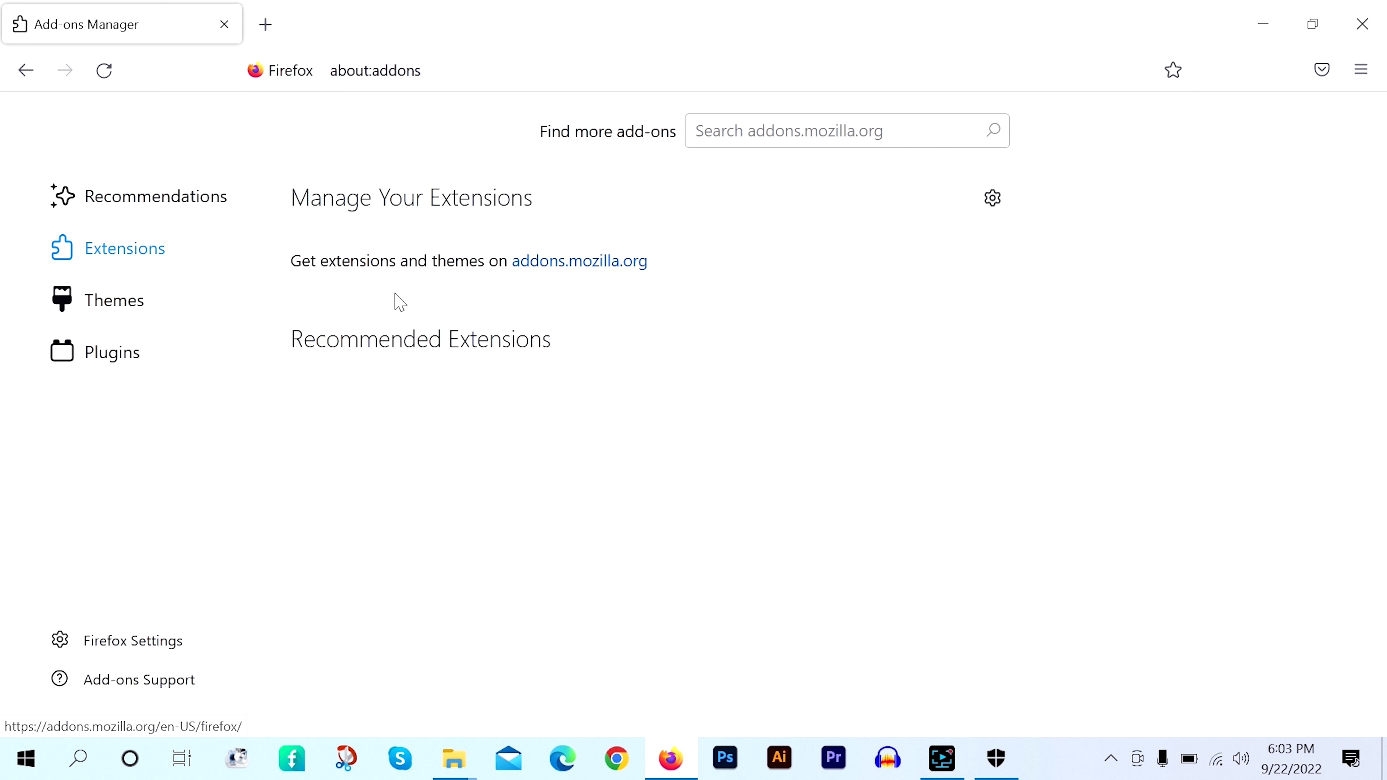
Step: Search the Firefox add-ons for "idm" and open the IDM Integration Module page
click(768, 131)
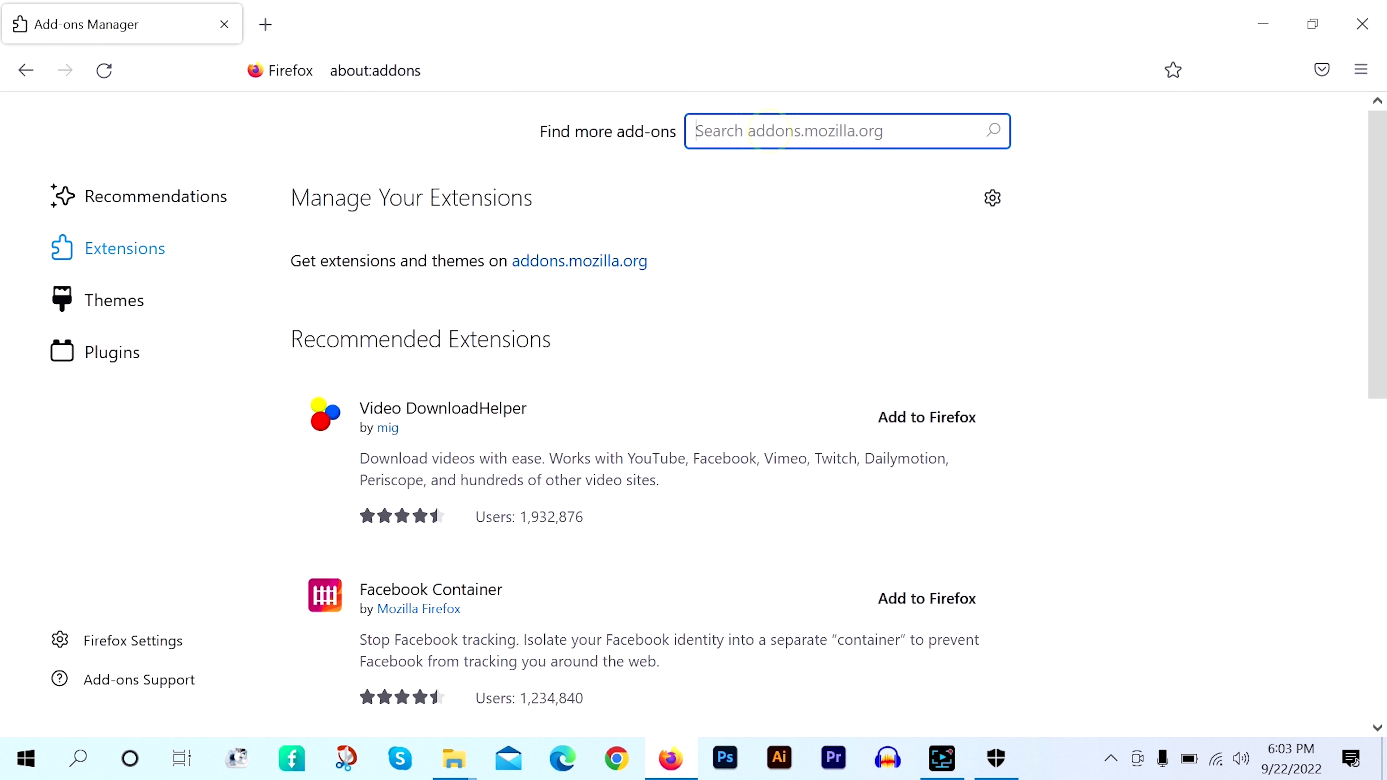
text(id)
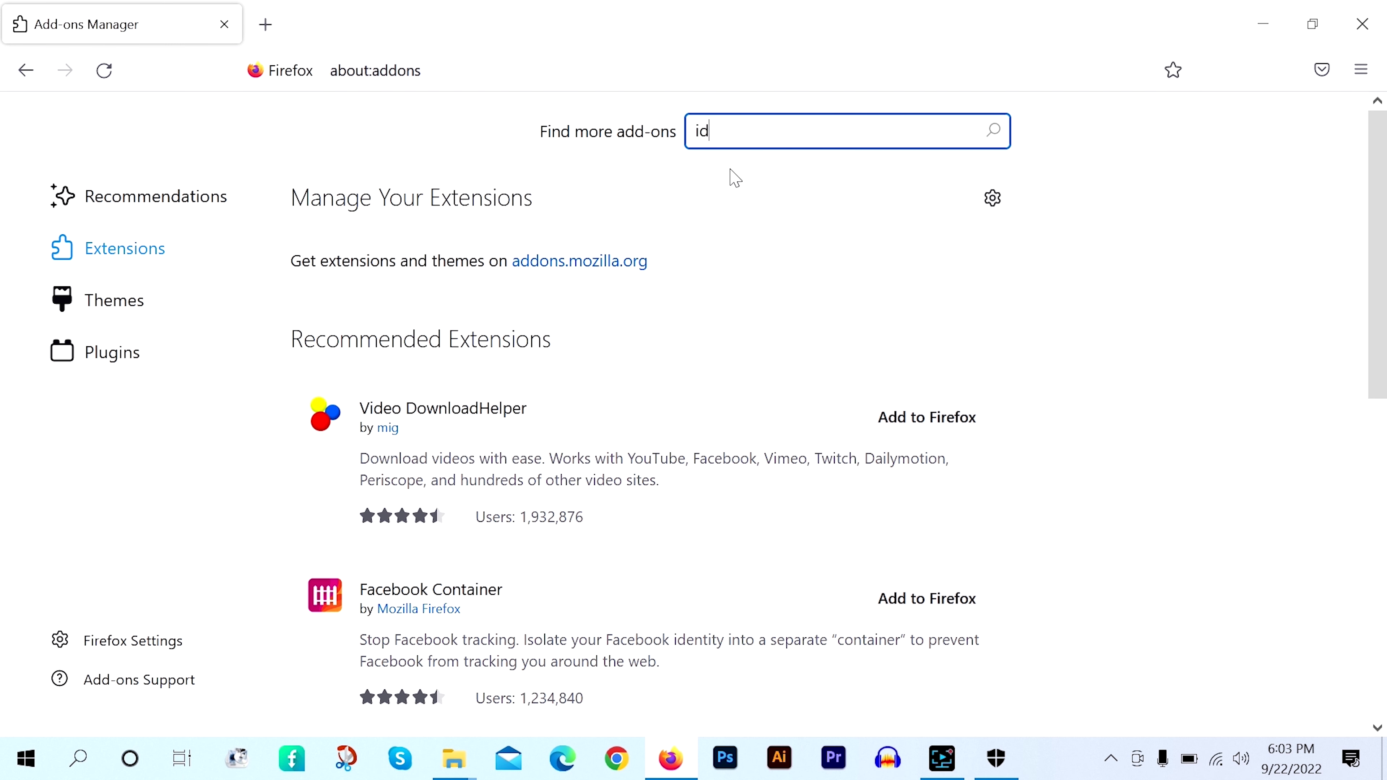
key(Return)
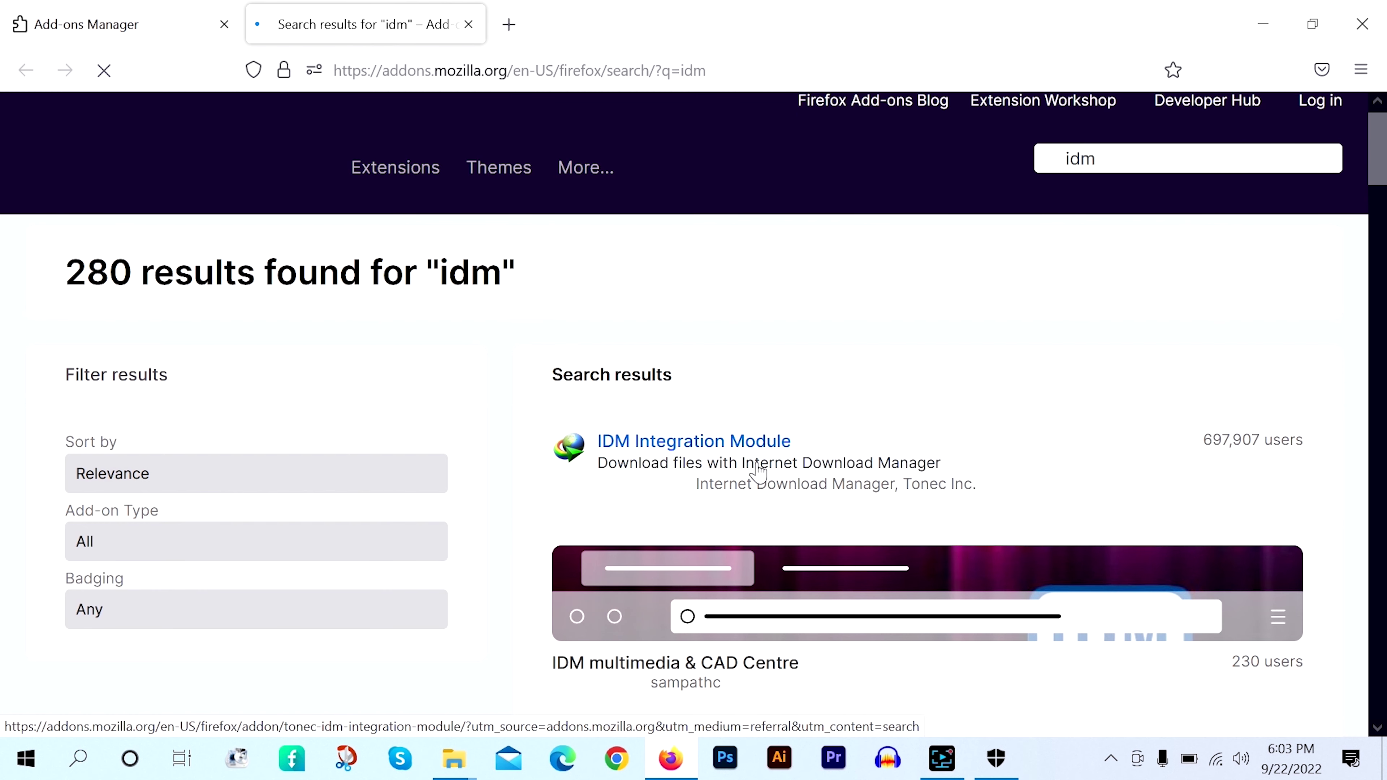
scroll(754, 472, down, 5)
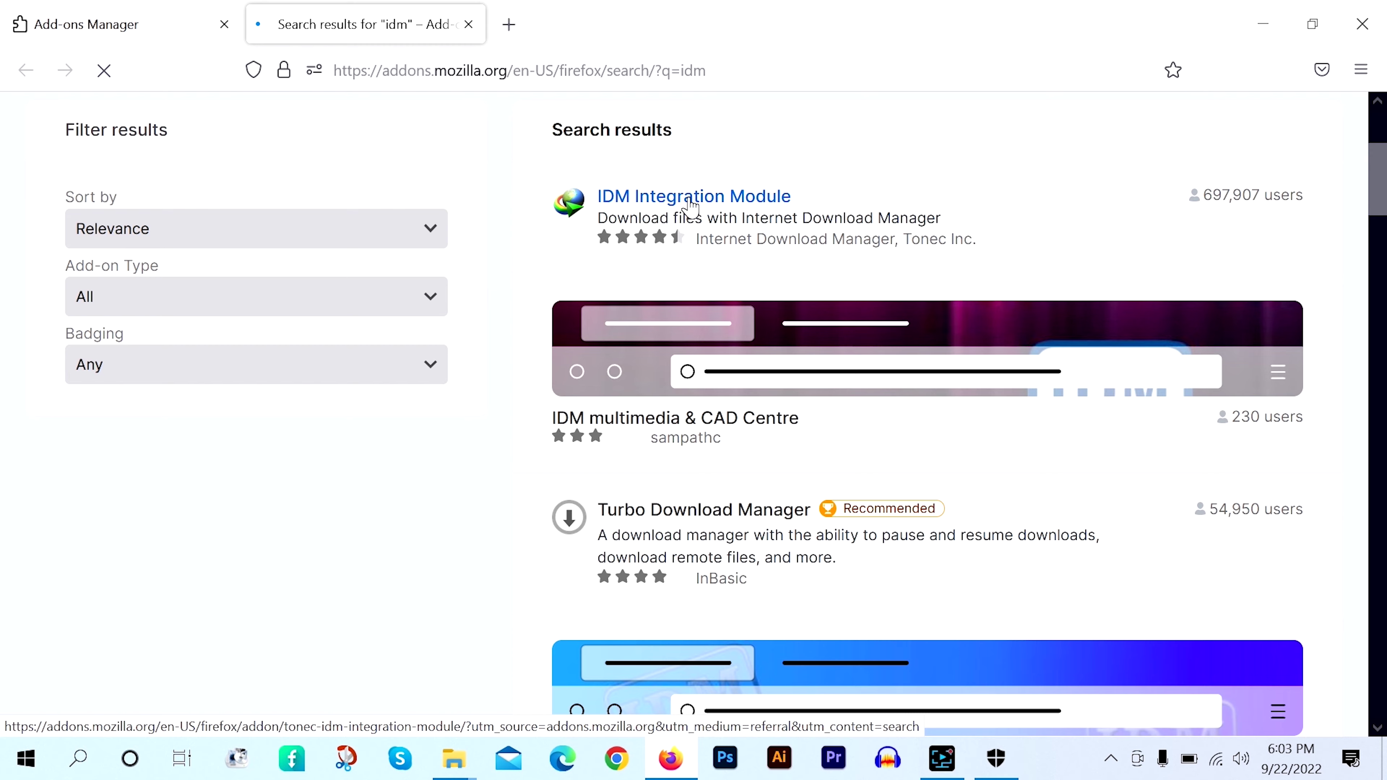
click(686, 198)
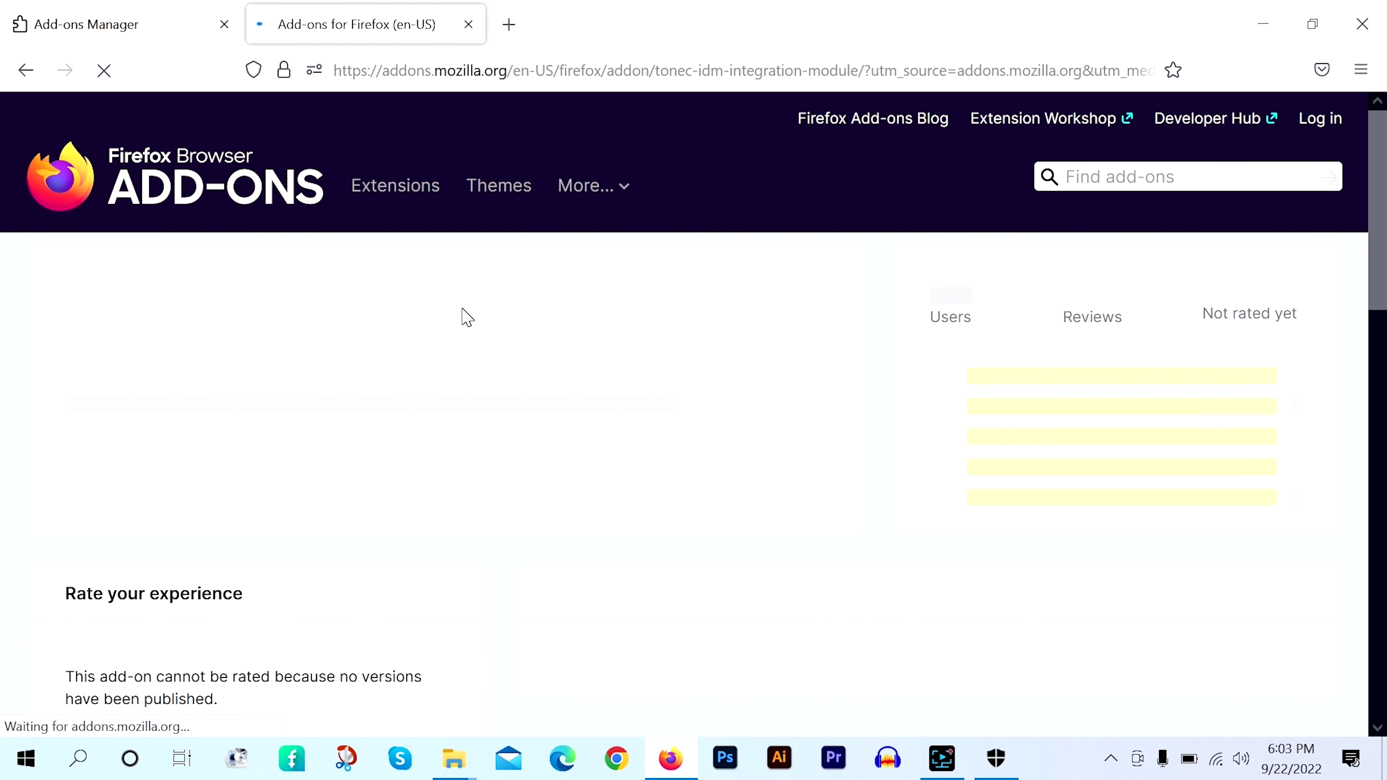
Step: Add IDM Integration Module to Firefox, allow its data transfer to IDM, and dismiss the remaining notices
scroll(602, 429, down, 2)
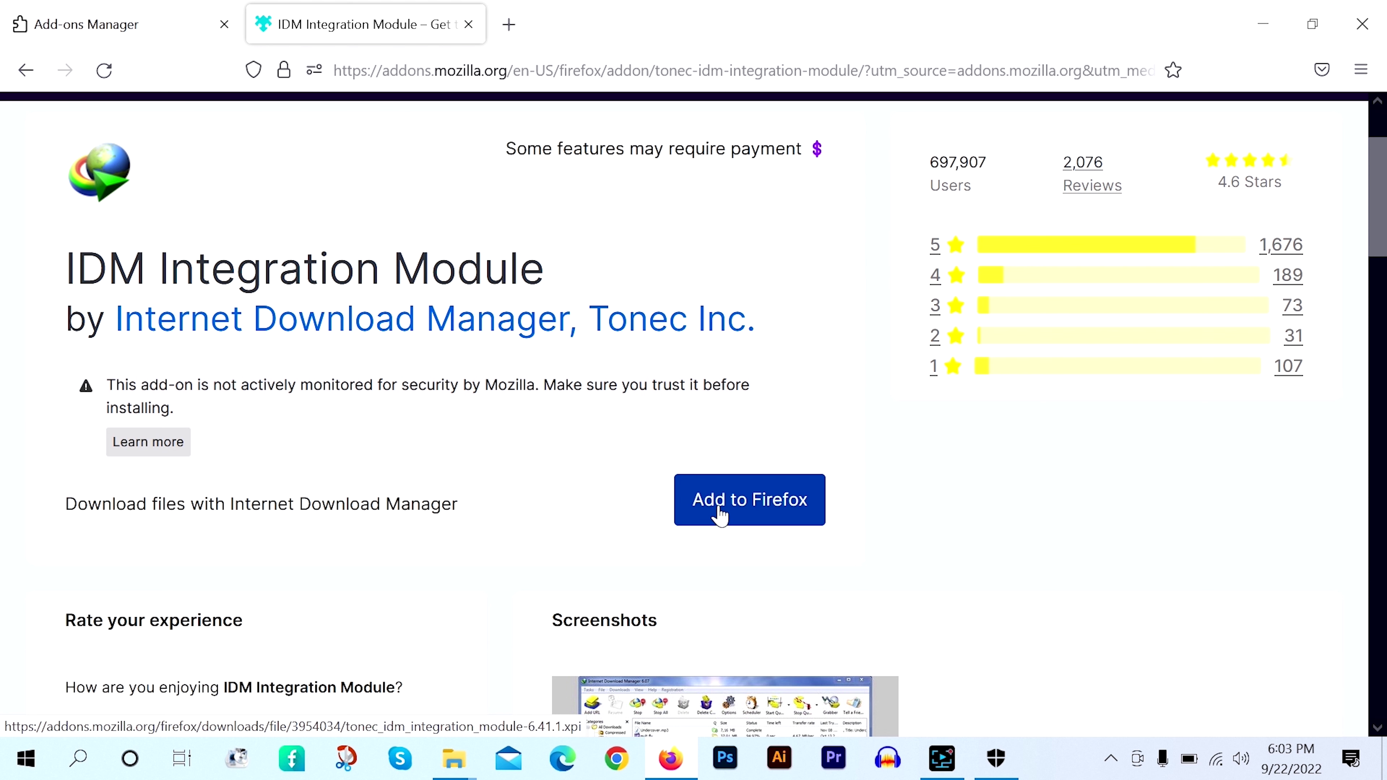
click(740, 506)
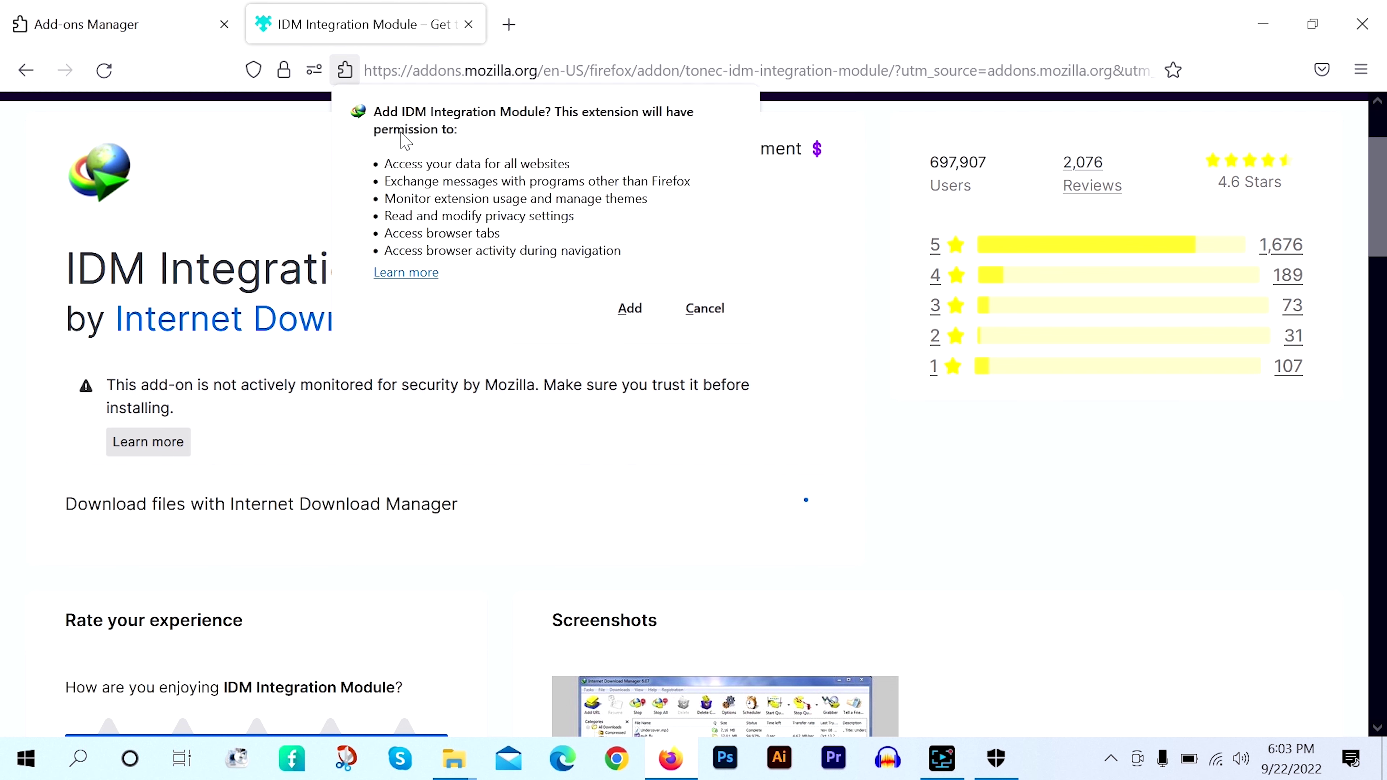
click(629, 308)
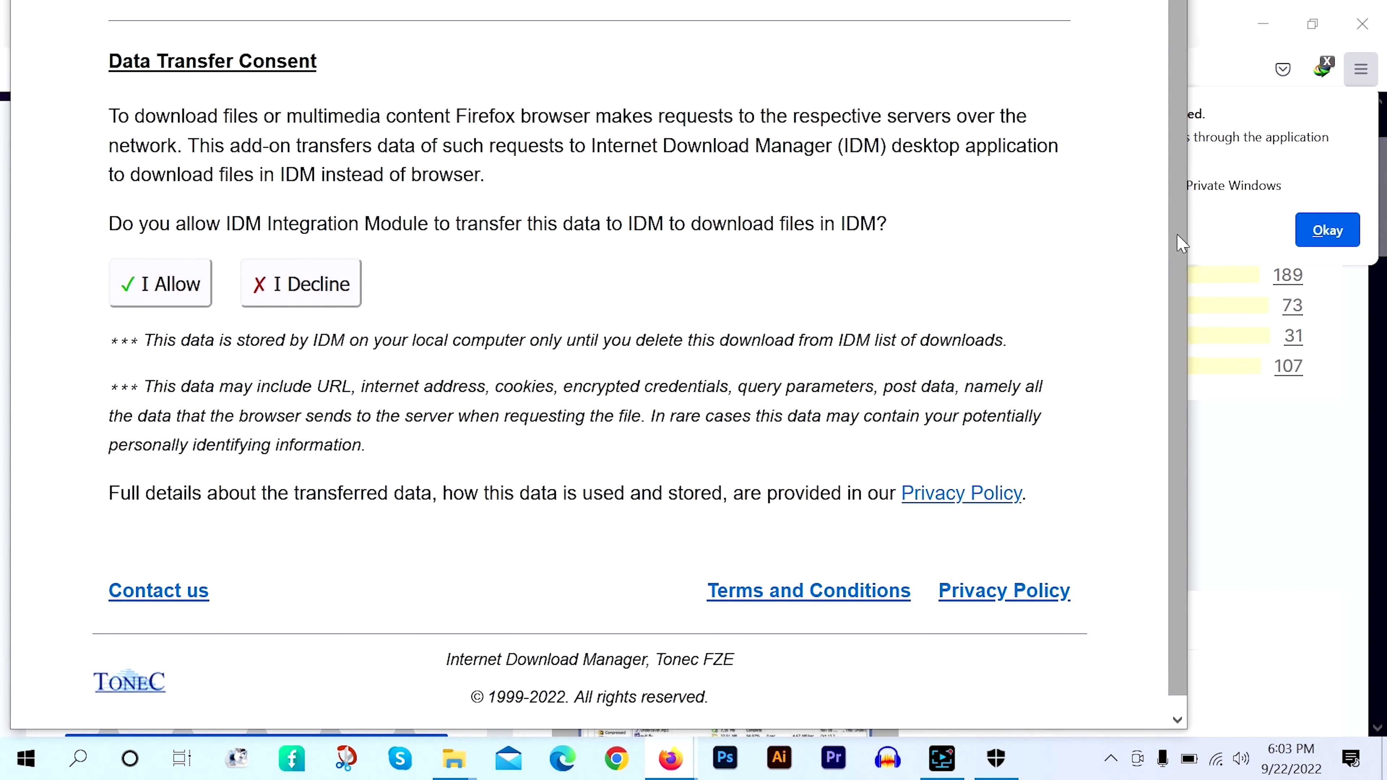
click(157, 295)
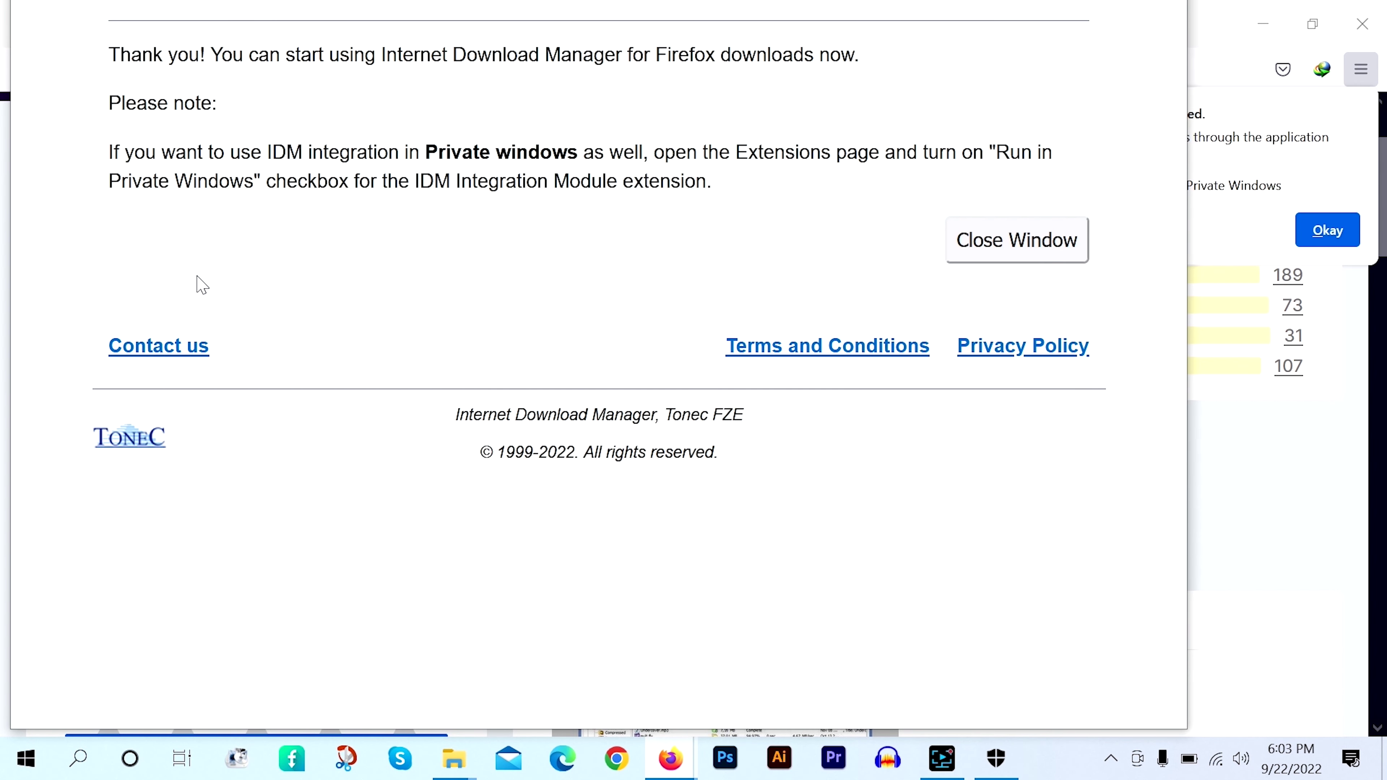
click(1004, 245)
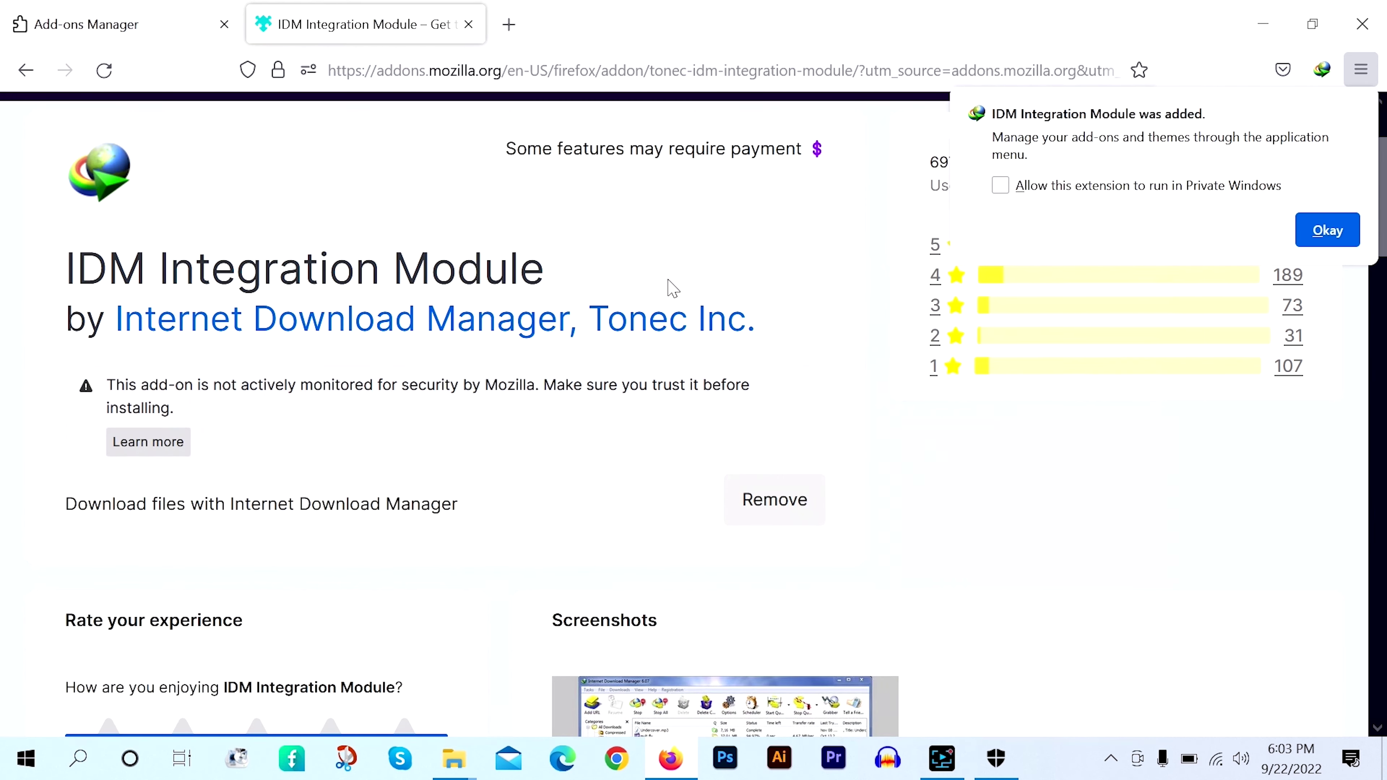
click(1310, 228)
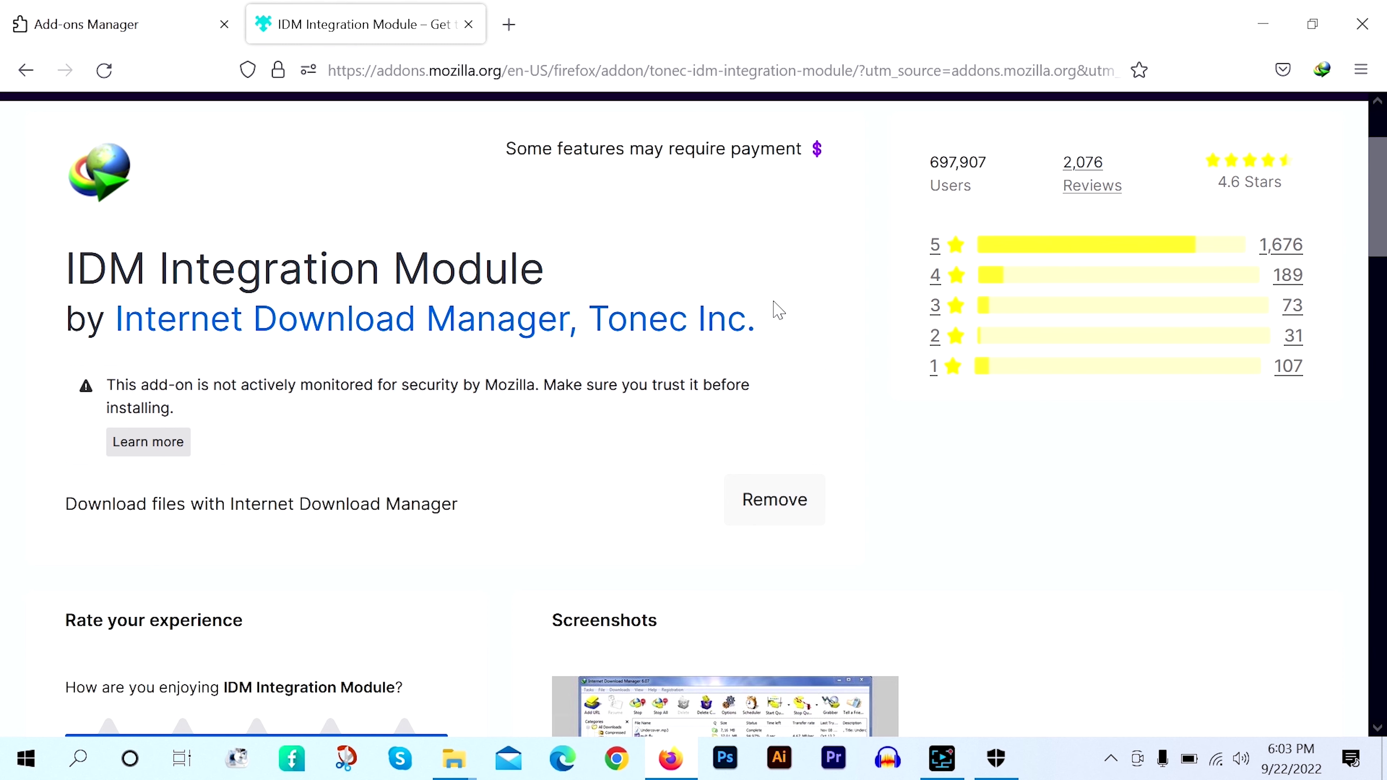
Step: Open YouTube in a new Firefox tab and play the Jamuna TV "Guest Live" video from the home feed
click(508, 24)
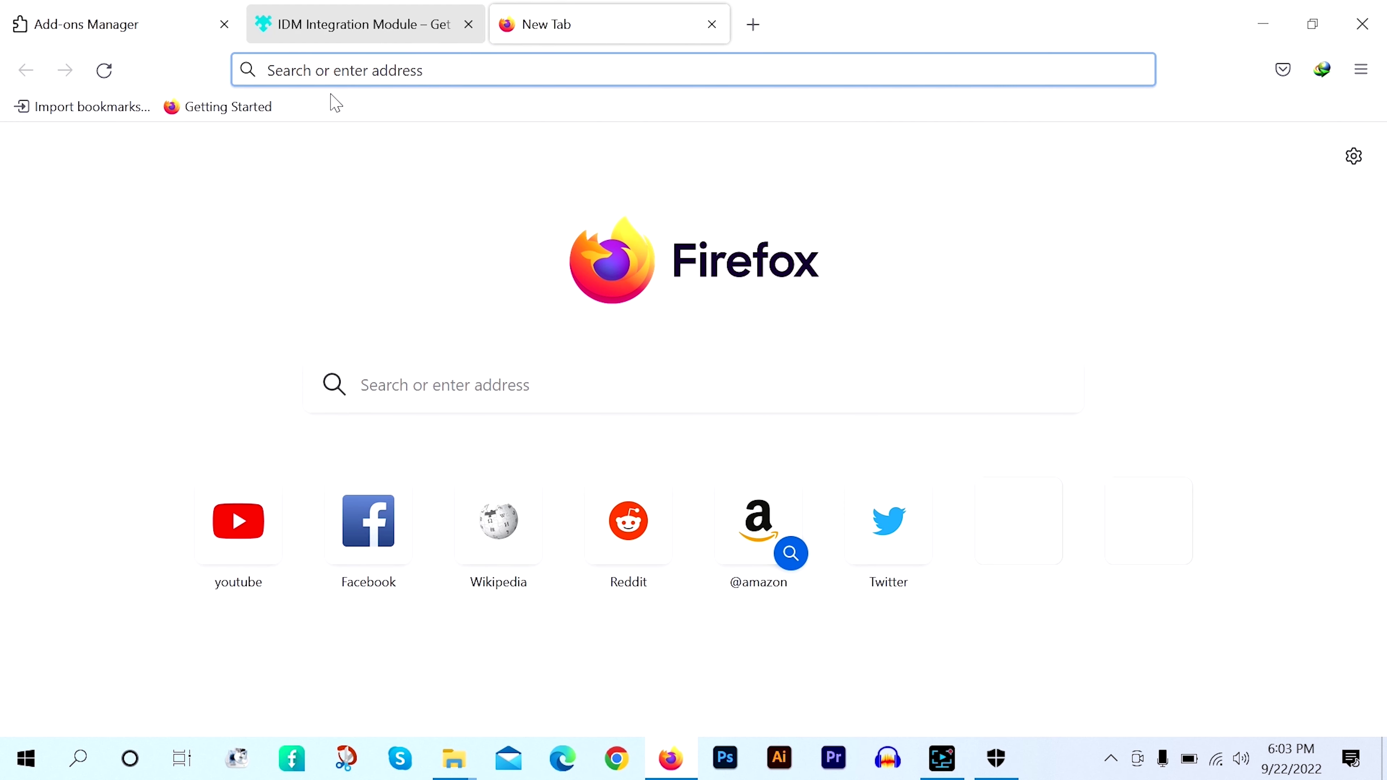
click(238, 520)
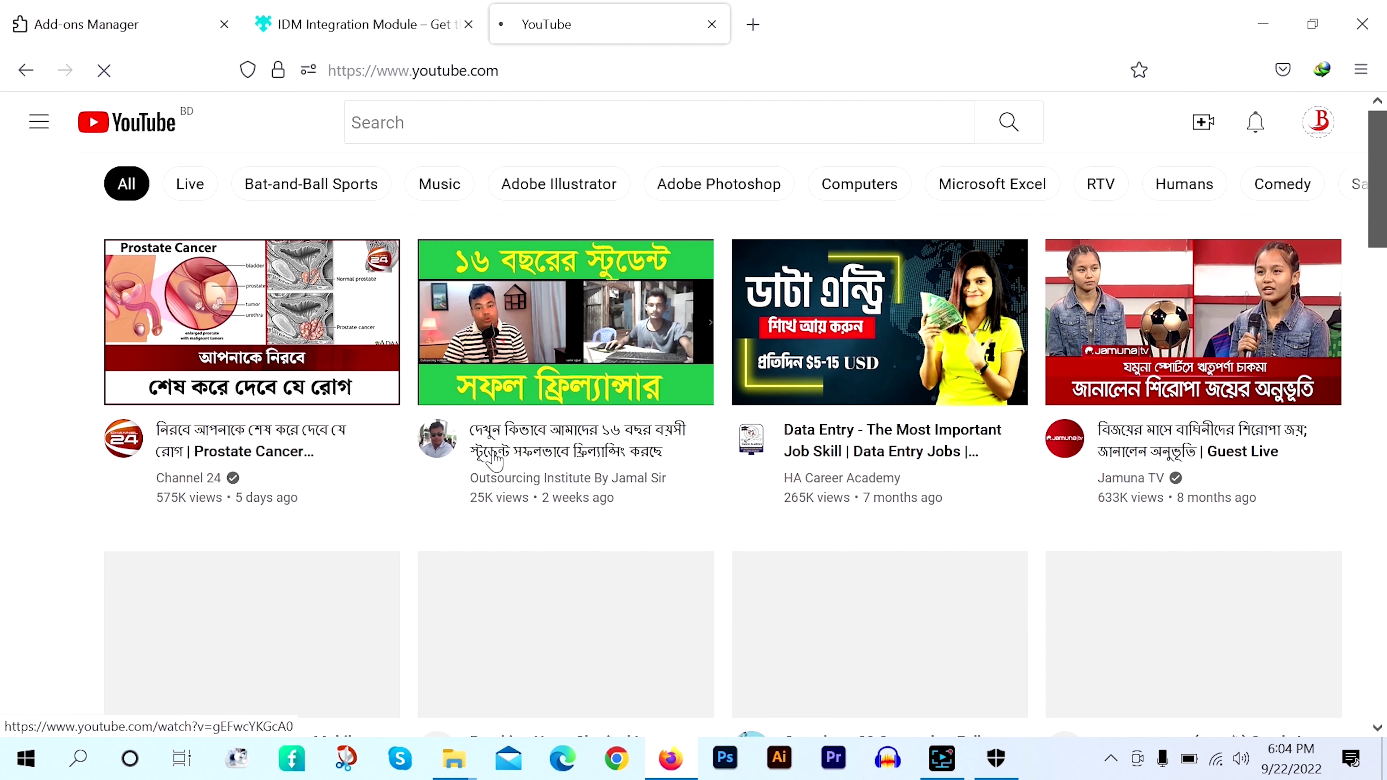
scroll(405, 433, down, 3)
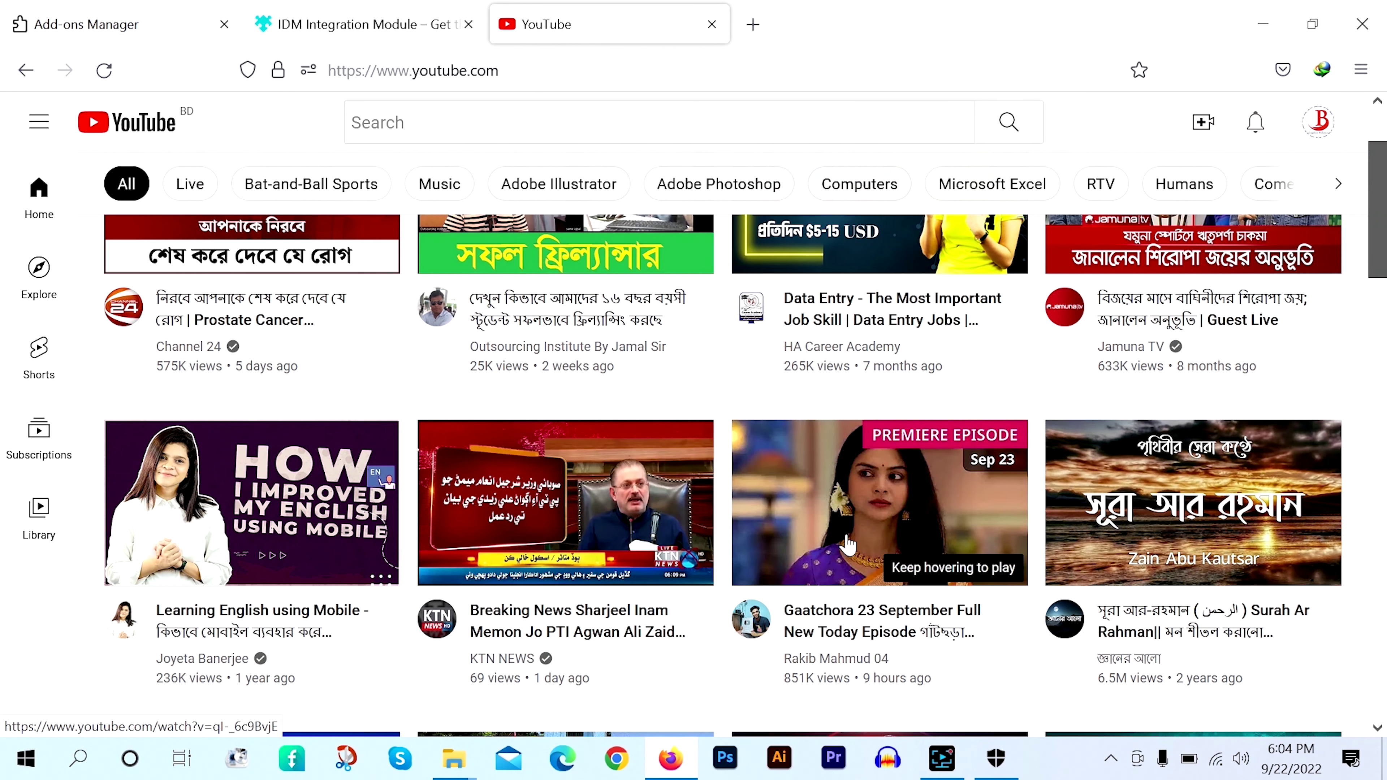
scroll(841, 549, down, 8)
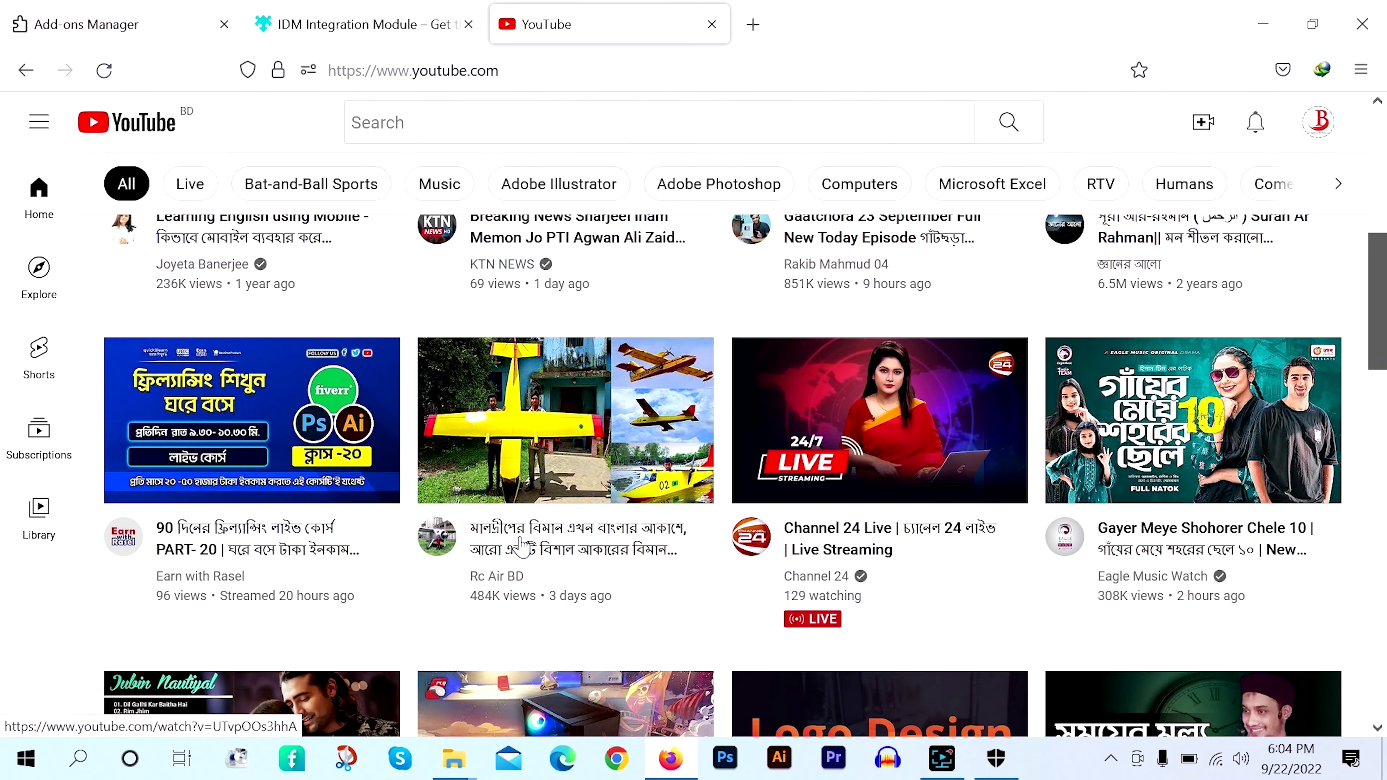
scroll(498, 555, down, 5)
scroll(498, 554, up, 15)
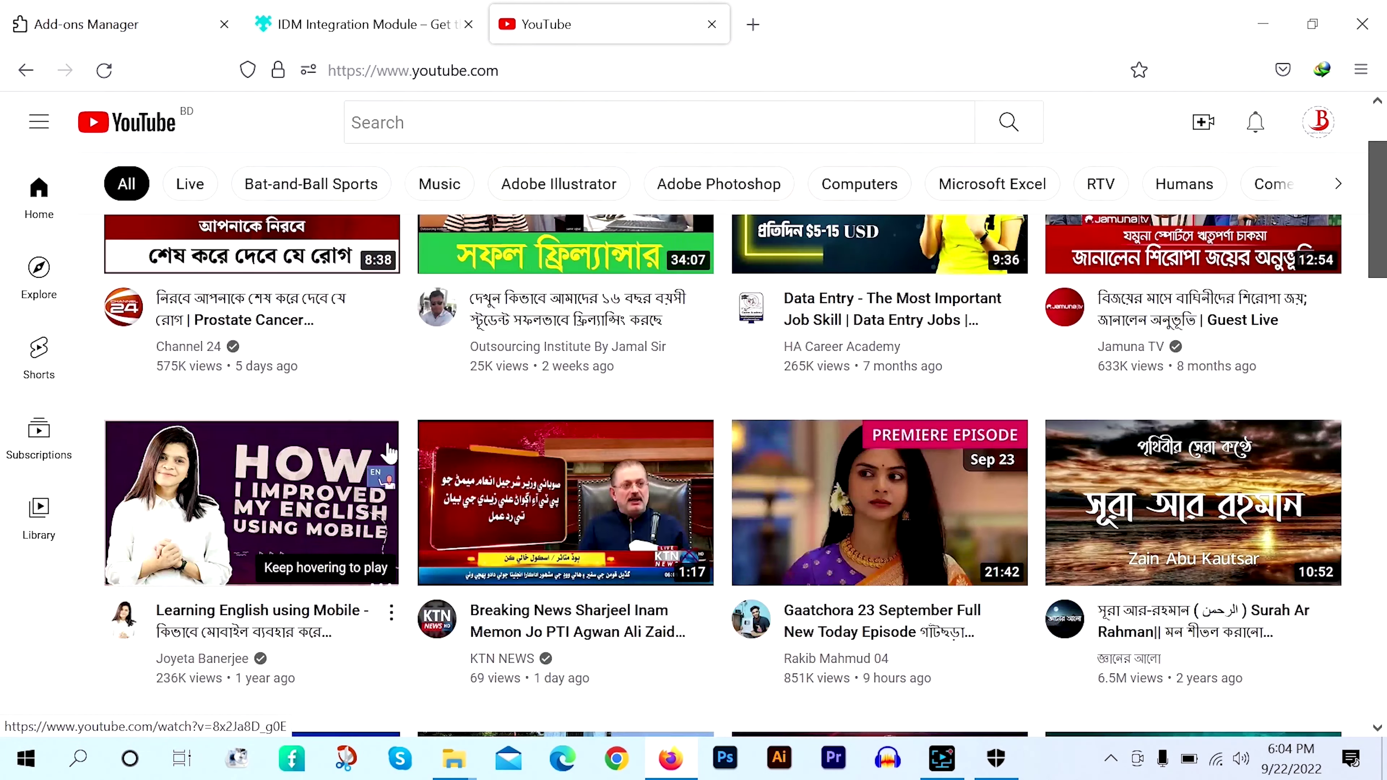
click(982, 372)
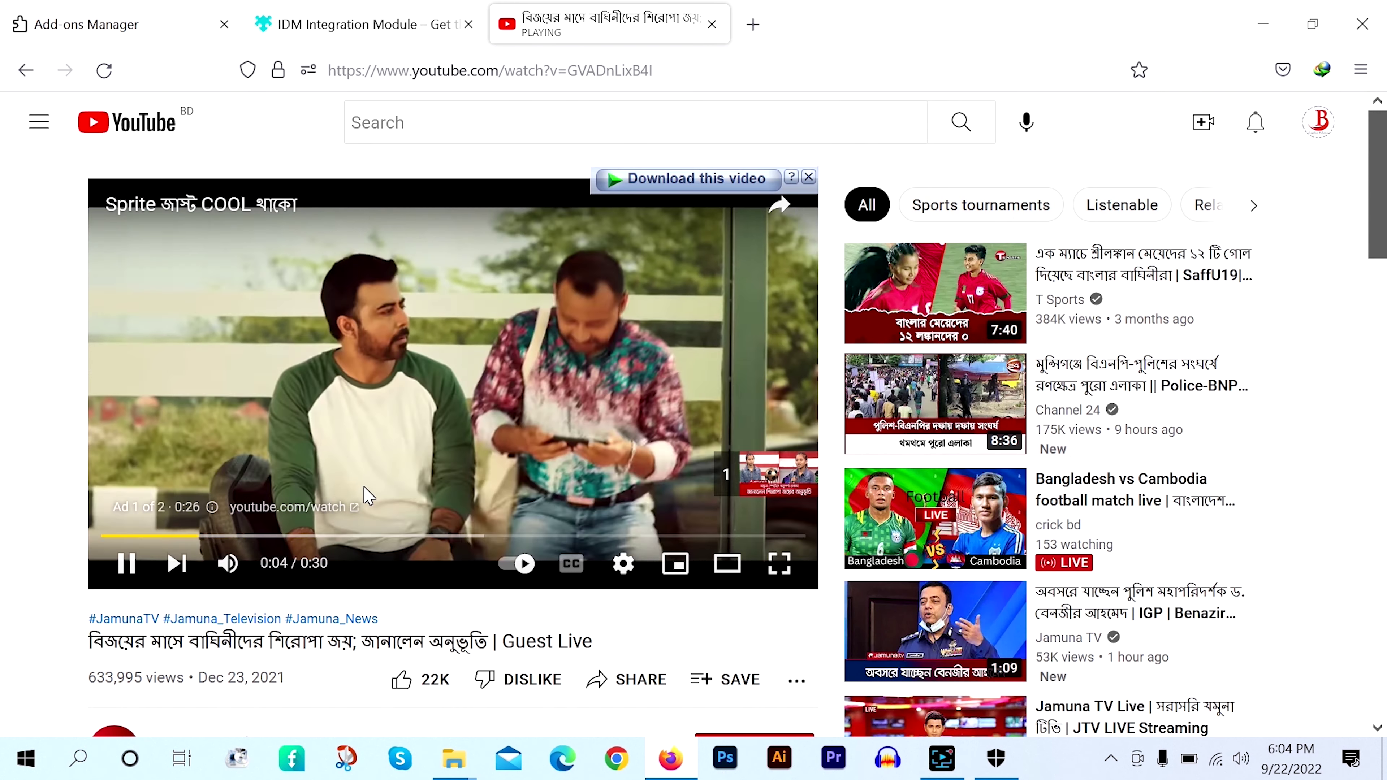
Step: Skip the ads before the Jamuna TV video and pause its playback
click(758, 473)
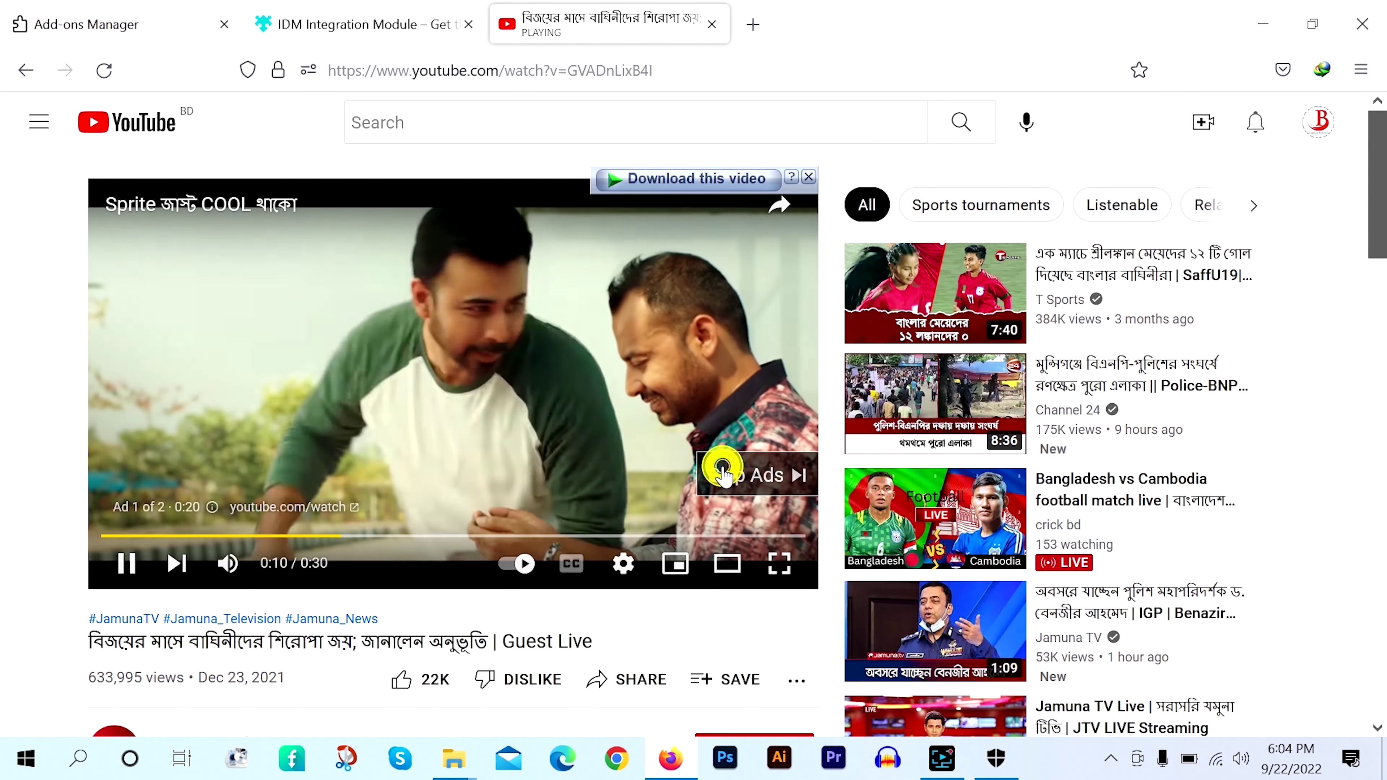
click(356, 568)
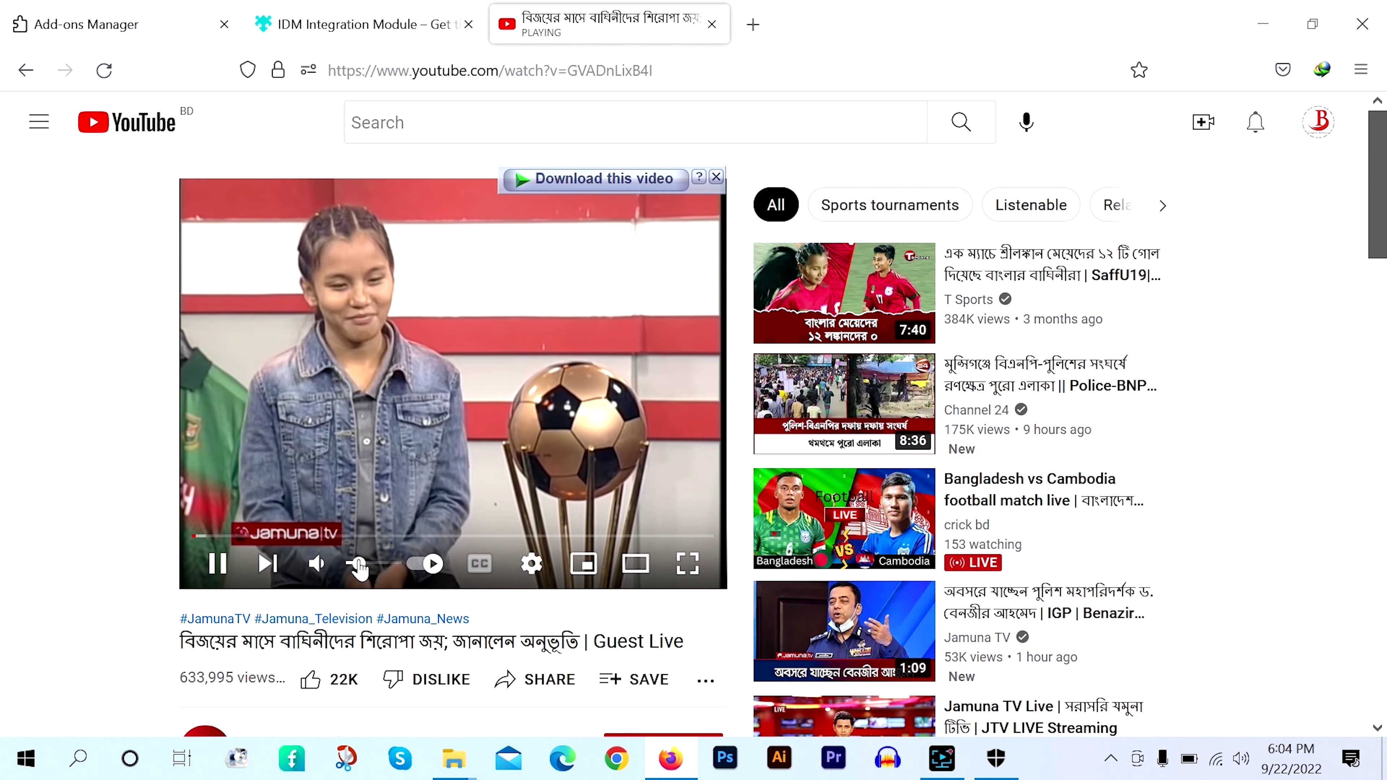
click(523, 219)
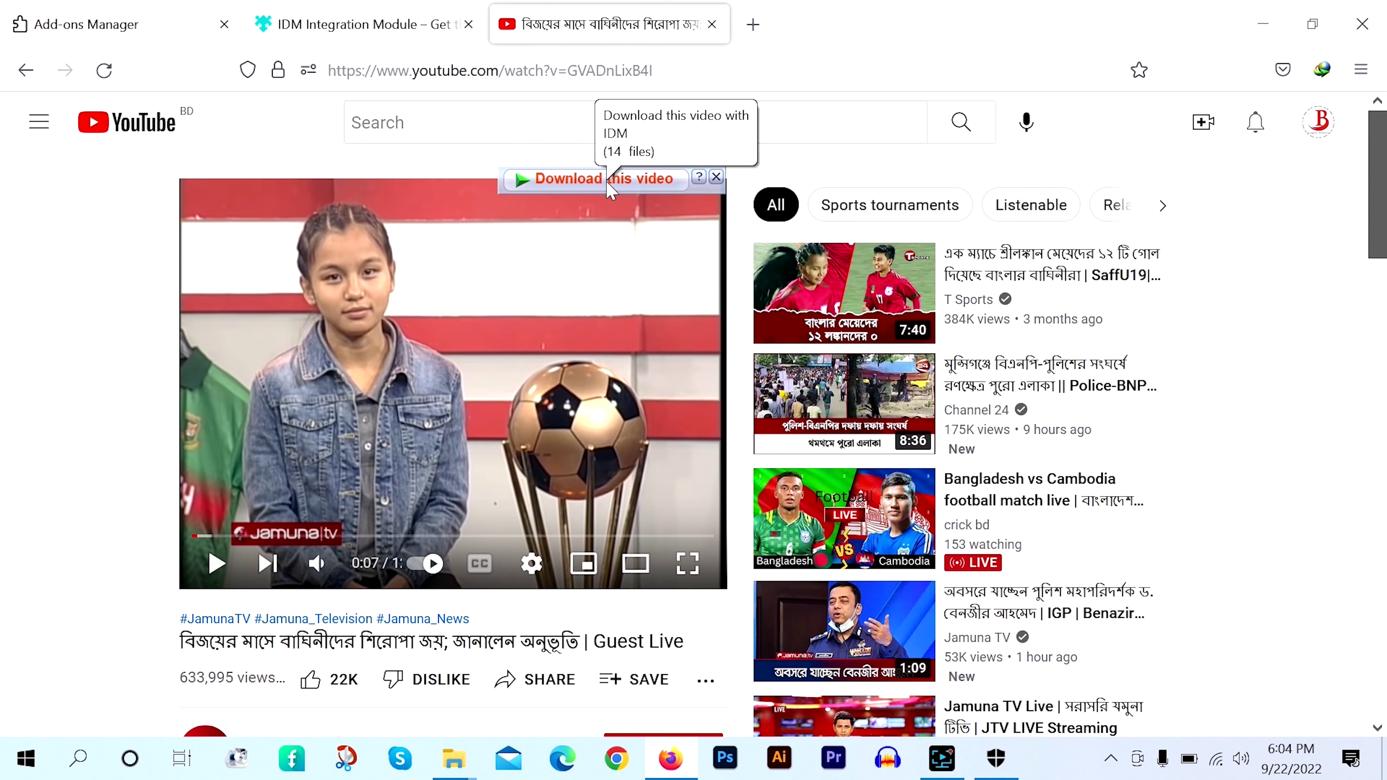
Step: Download the "Data Entry - The Most Important Job Skill" video with IDM as a 720p HD MP4 file and hide the connection details
click(593, 183)
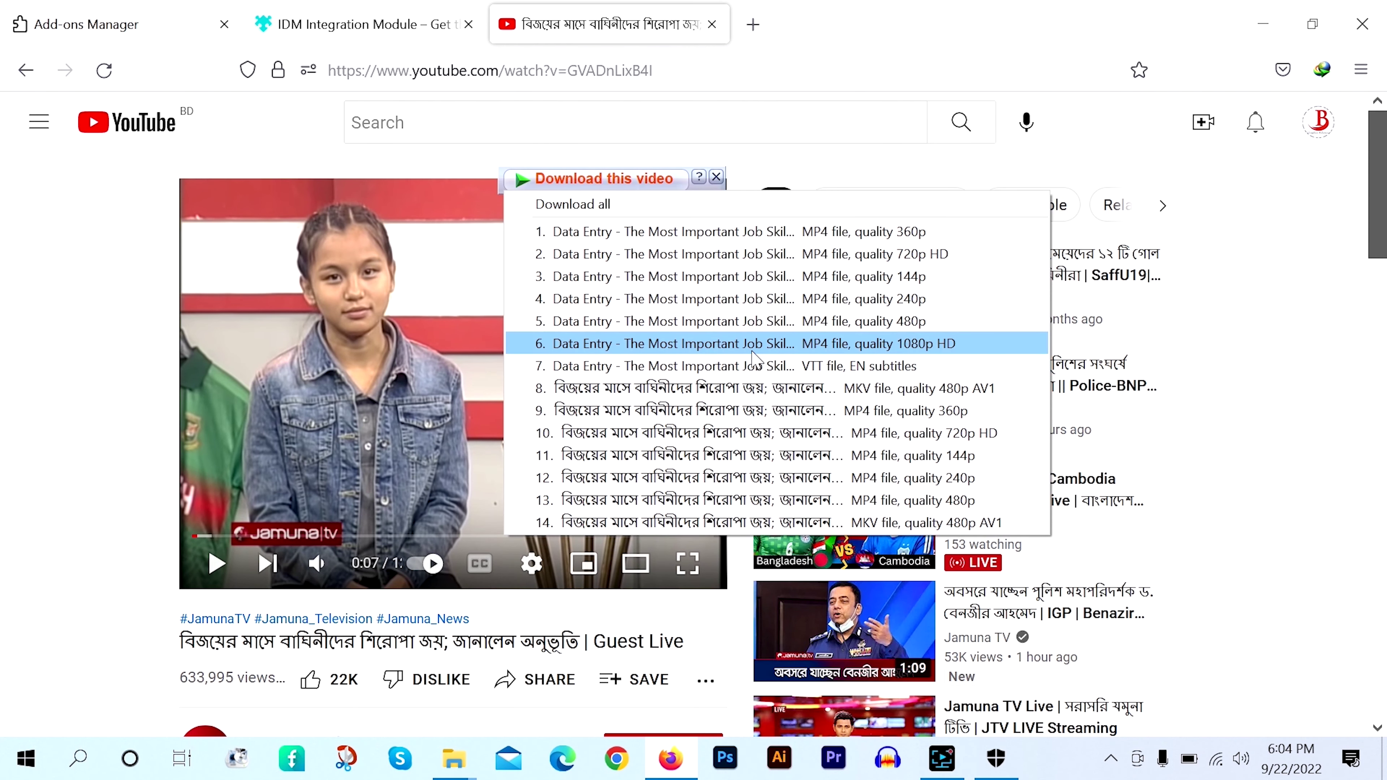
click(862, 256)
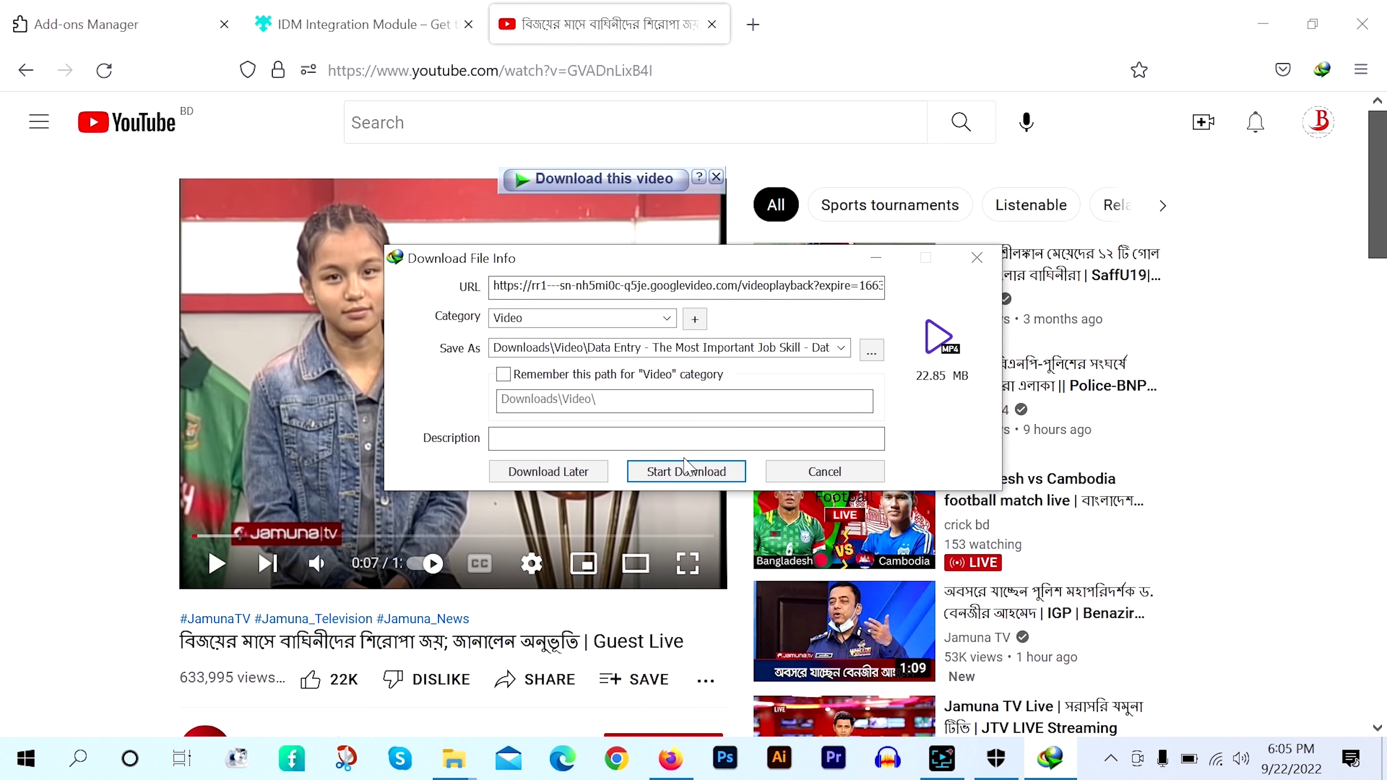
drag(660, 264, 768, 203)
click(795, 409)
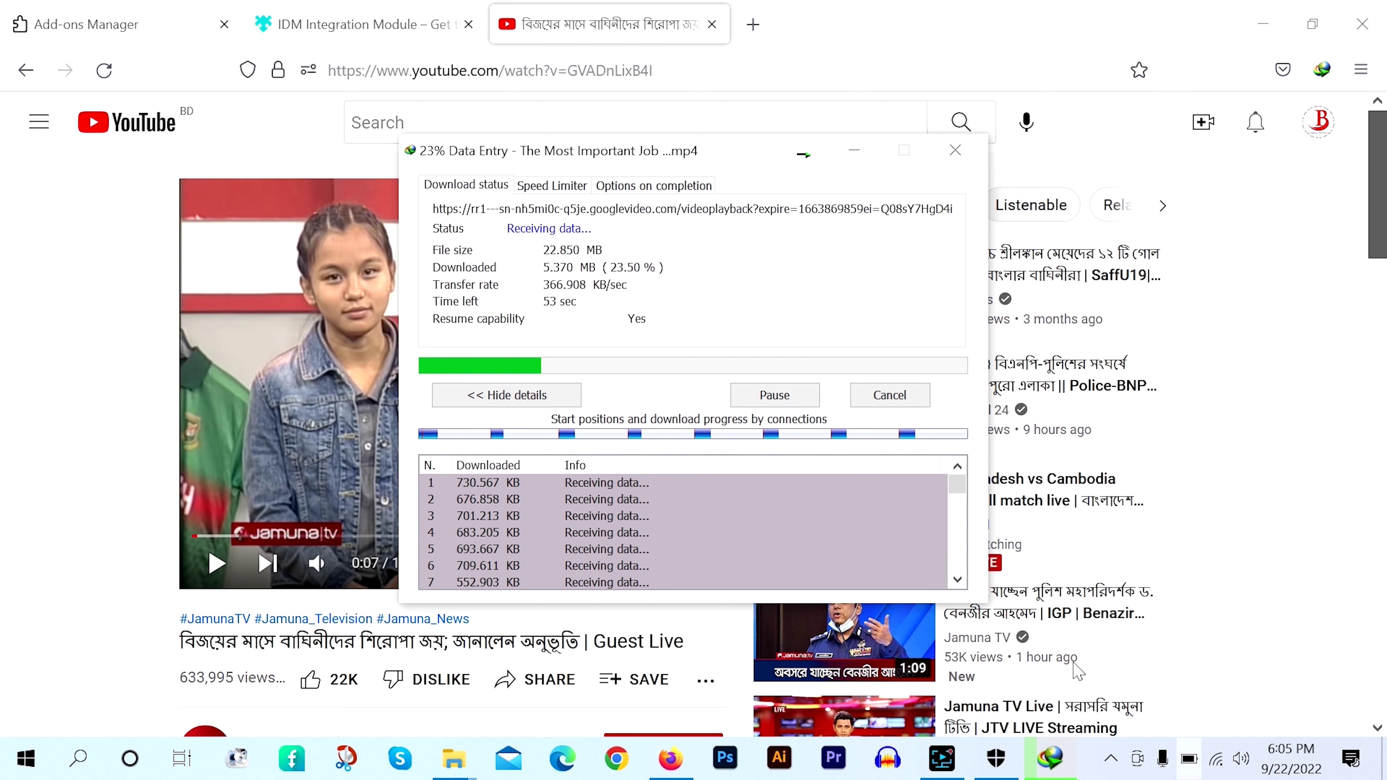
click(545, 394)
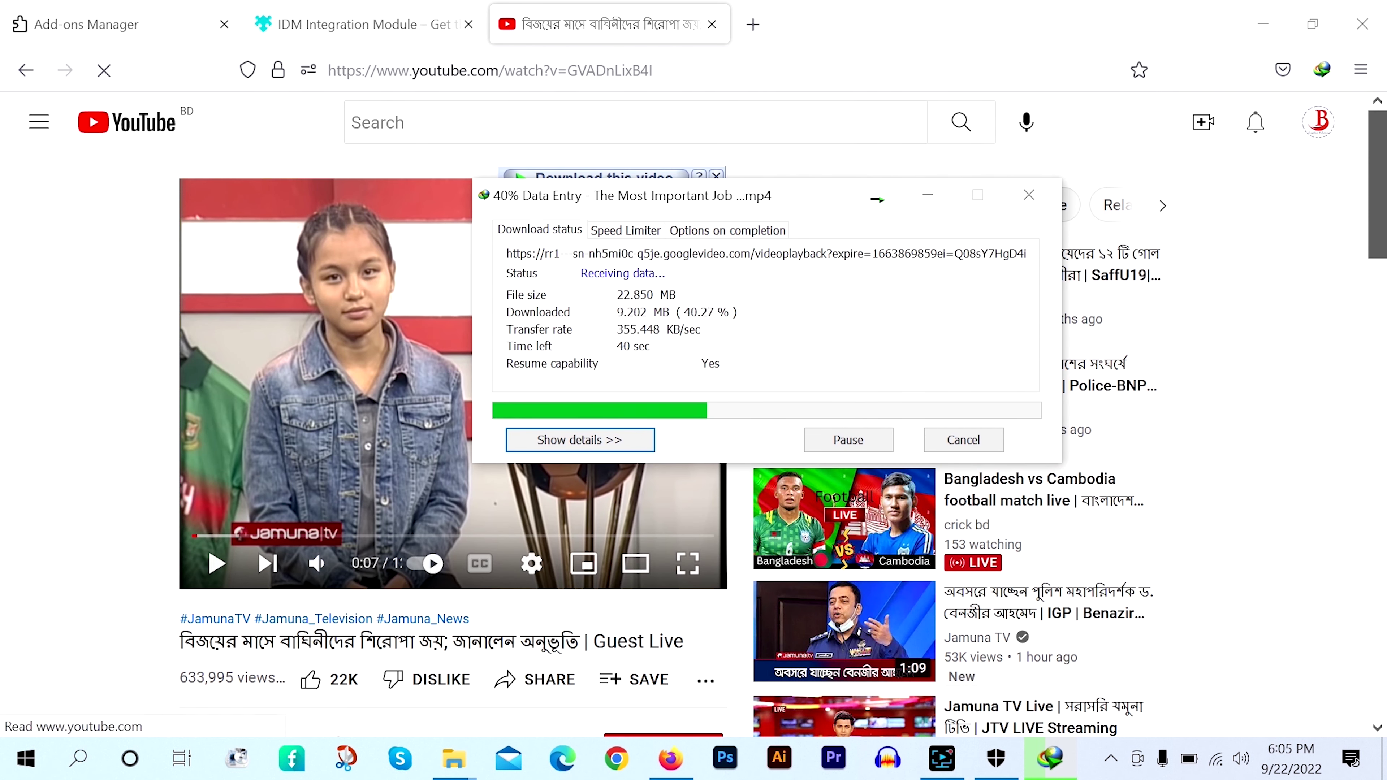
Step: Close the YouTube, IDM Integration Module and Add-ons Manager tabs so that Firefox exits
click(711, 24)
click(468, 24)
key(ctrl+w)
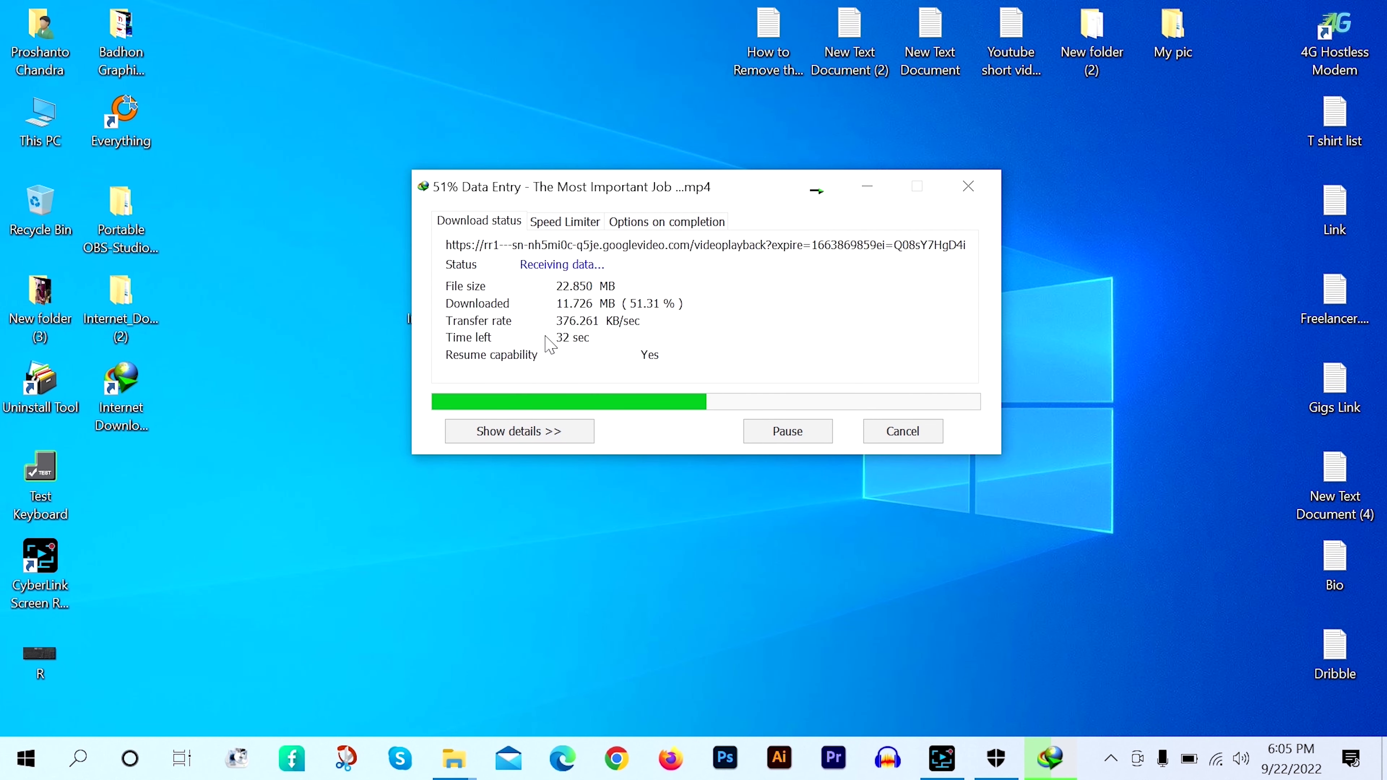
click(387, 165)
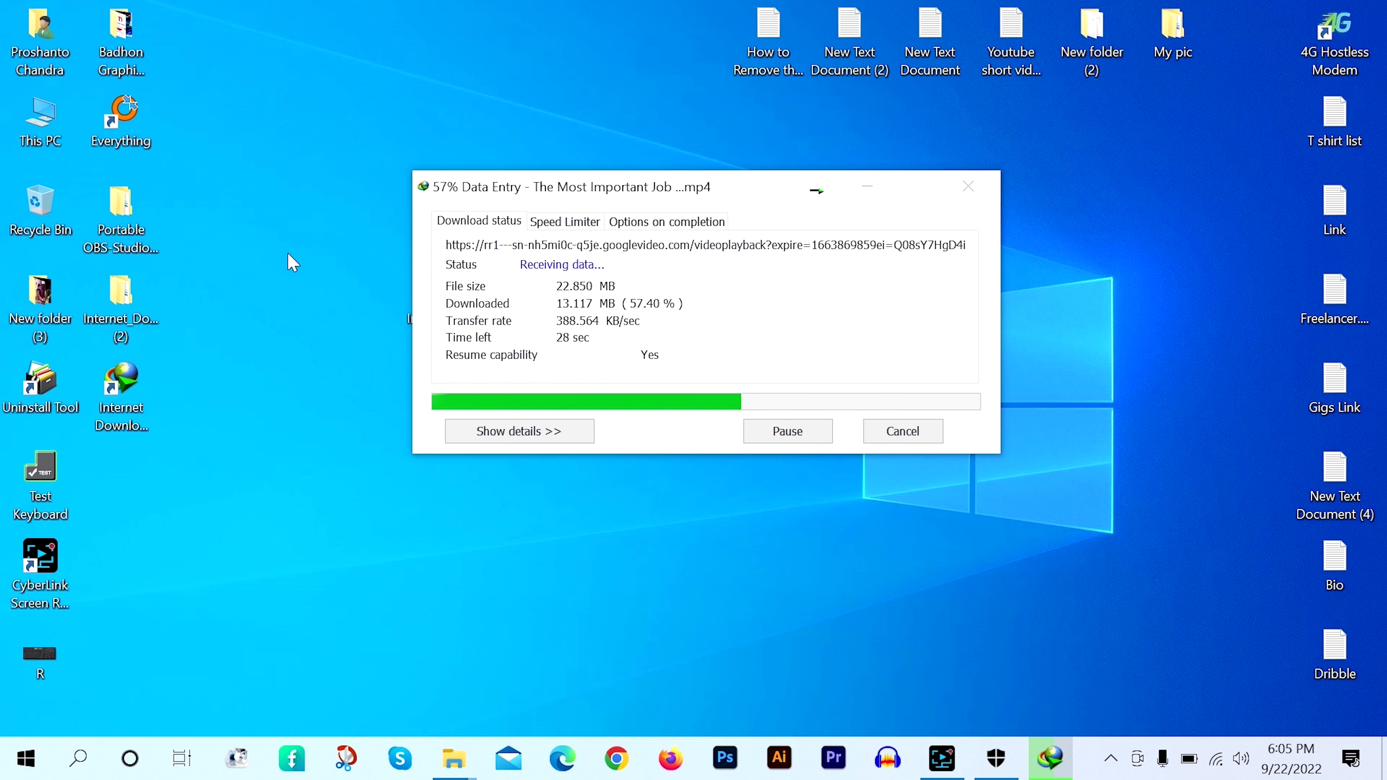
Step: View the Downloads folder inside the user's profile folder, and close the folder window
click(32, 63)
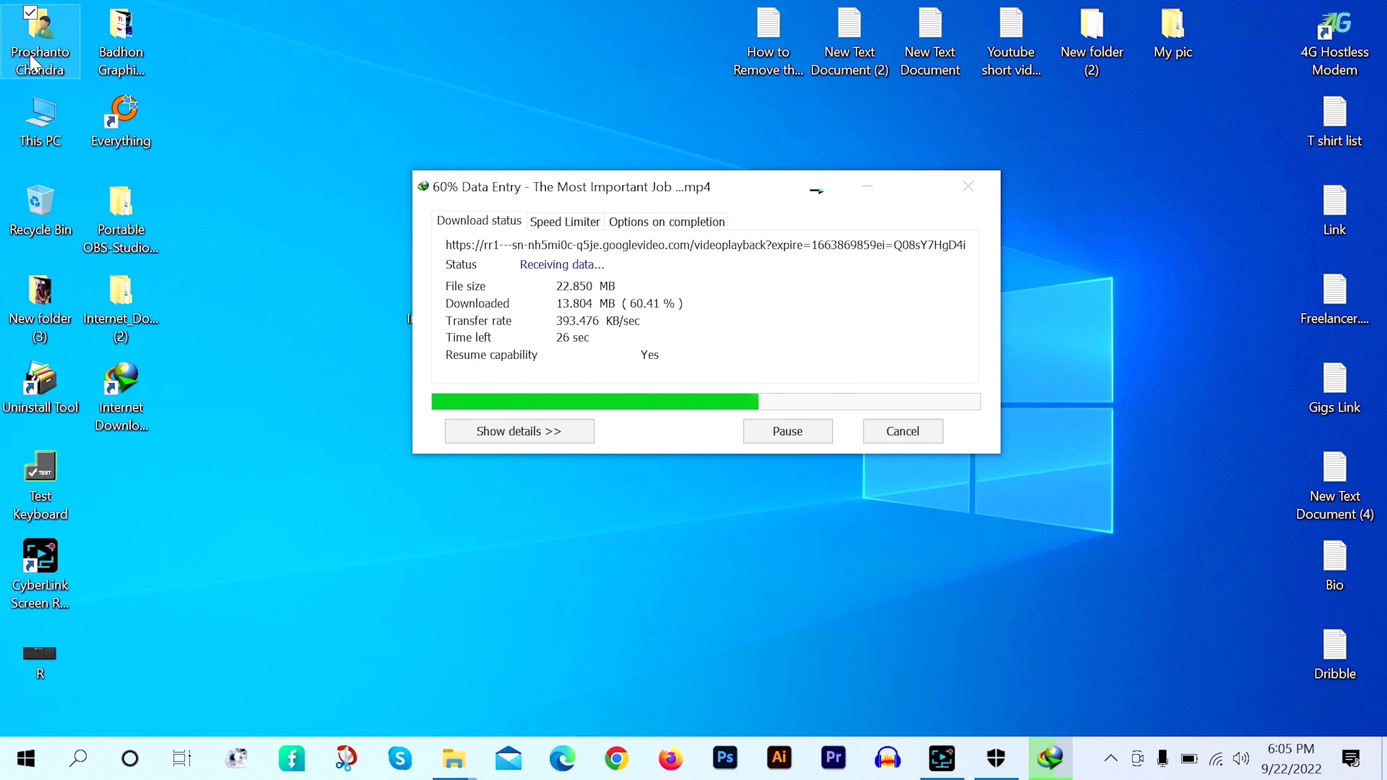
double_click(33, 63)
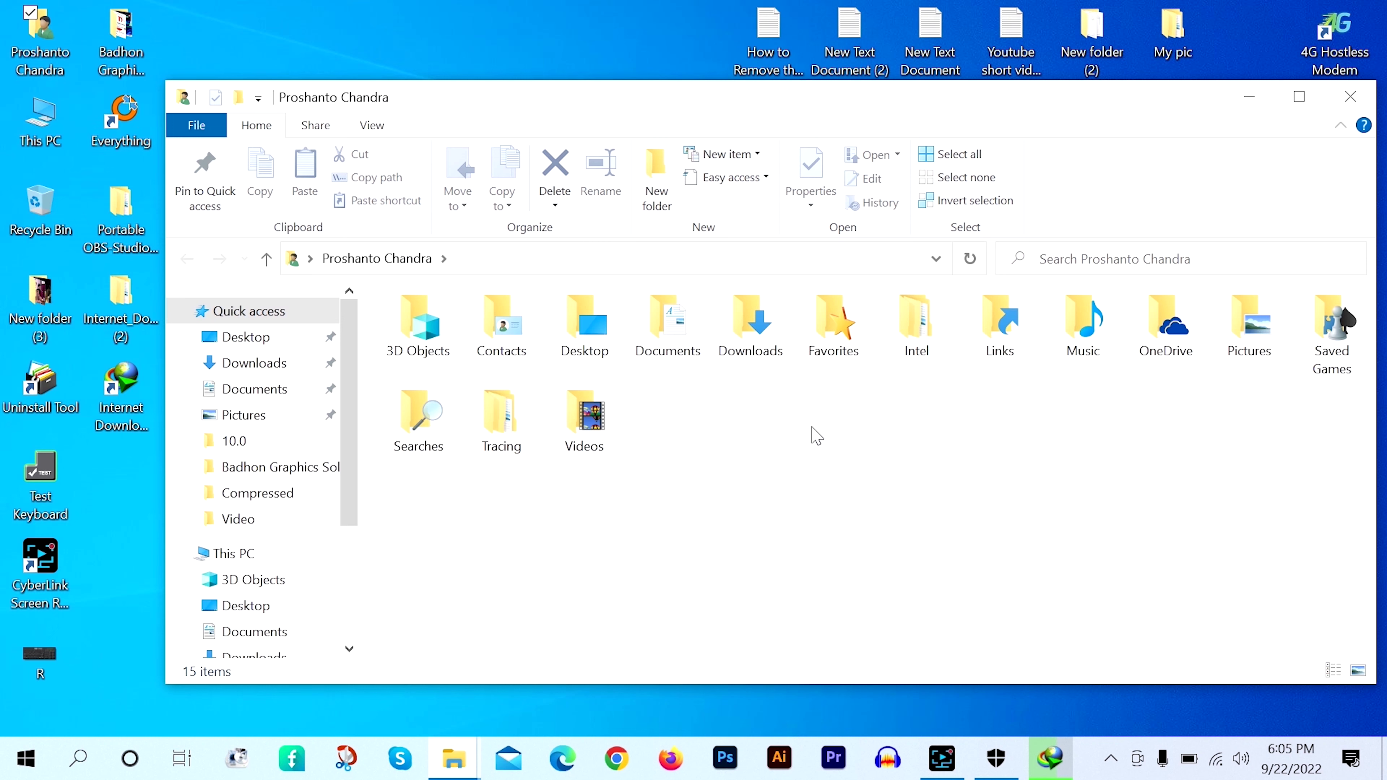
double_click(743, 328)
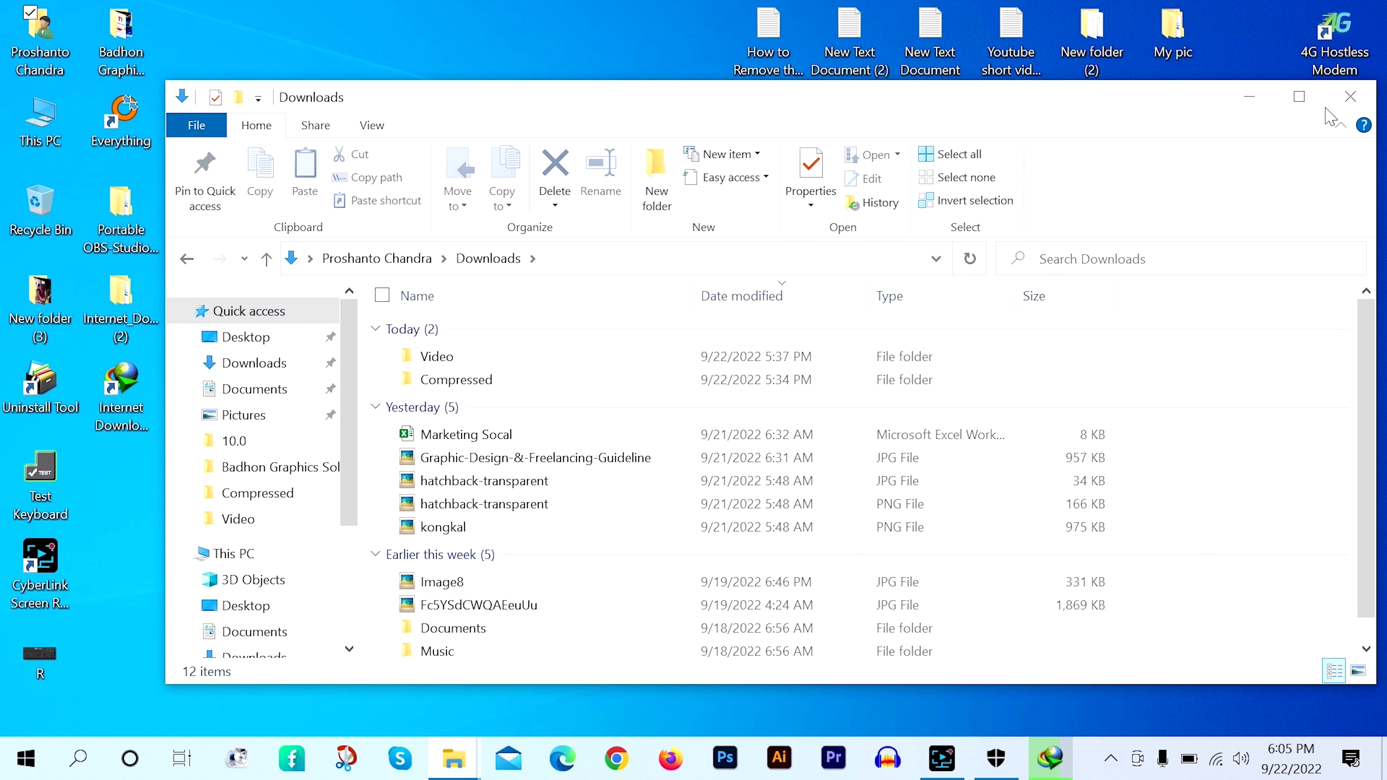
click(1339, 98)
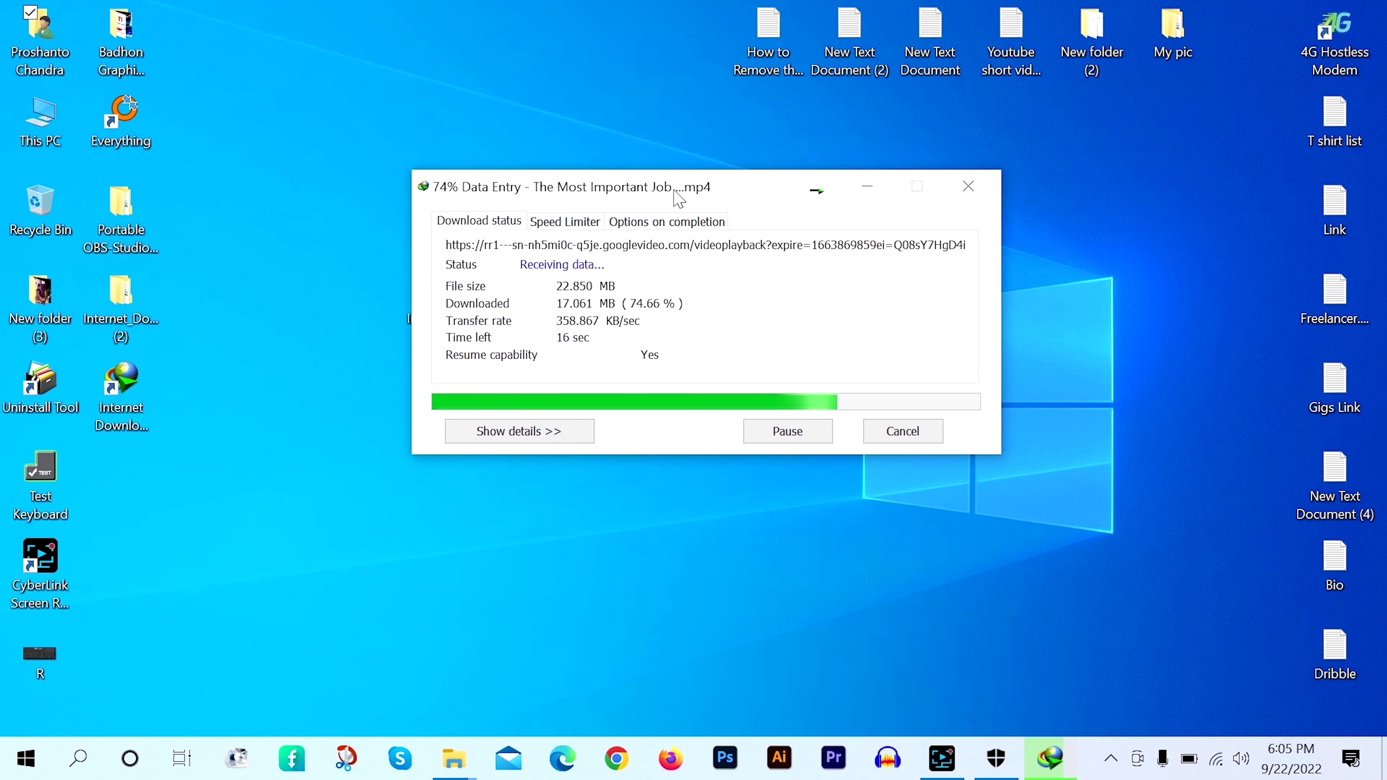
drag(677, 177, 669, 170)
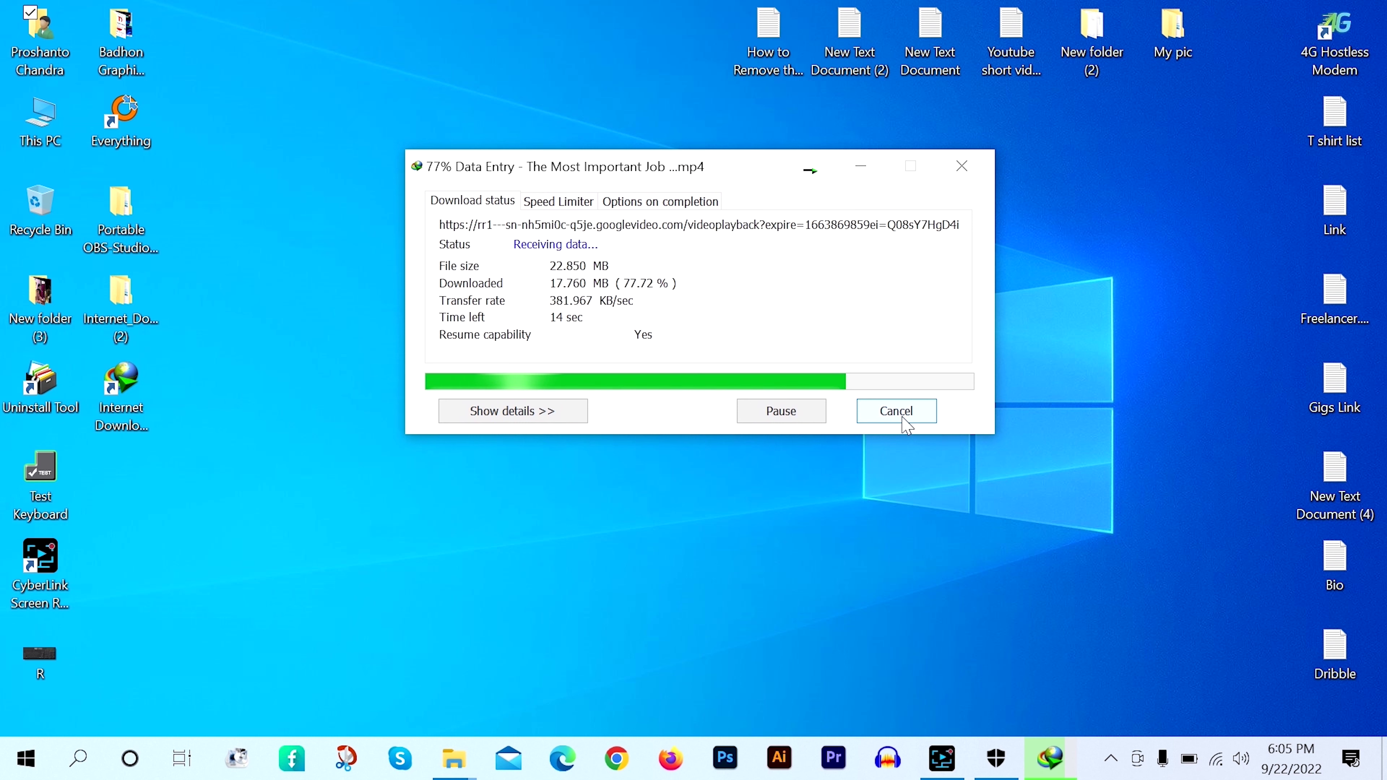
drag(642, 167, 807, 196)
right_click(455, 140)
click(532, 201)
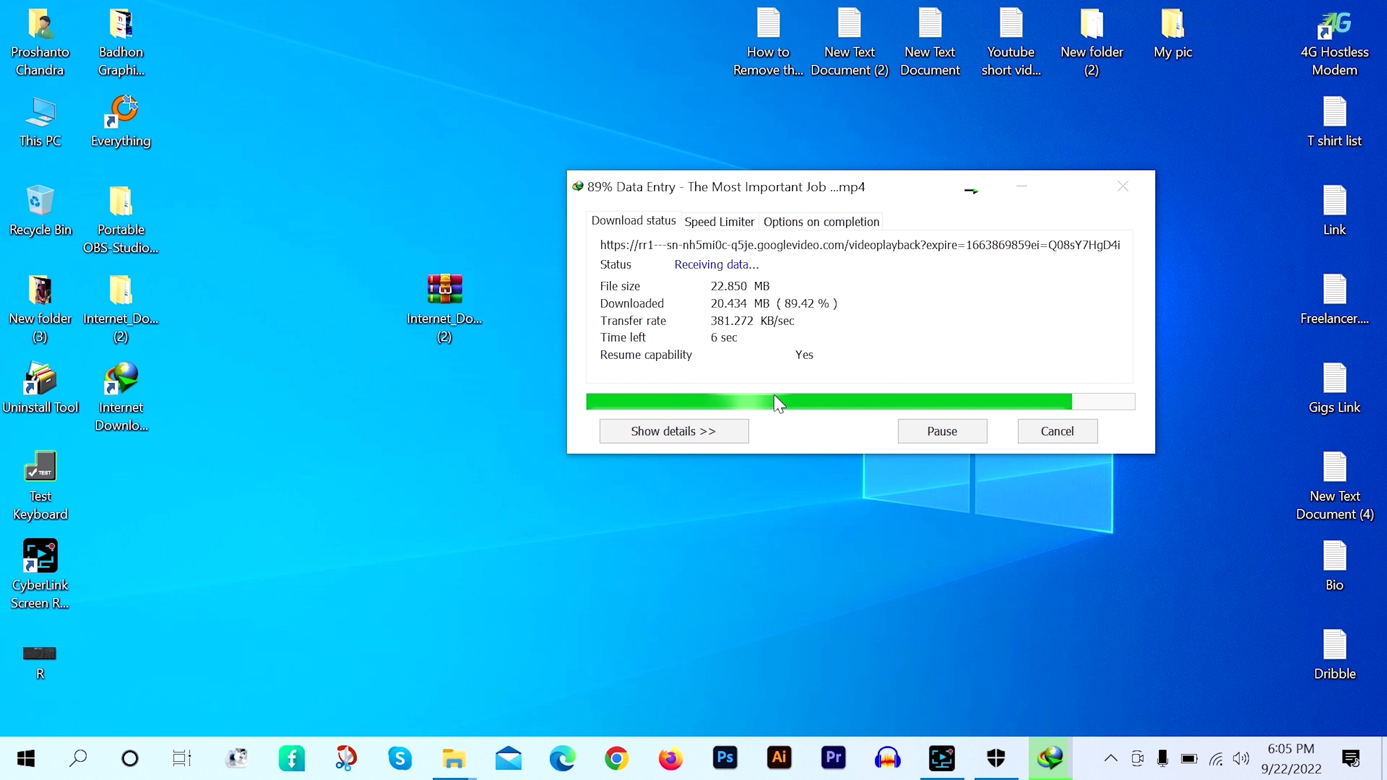
right_click(367, 136)
click(435, 192)
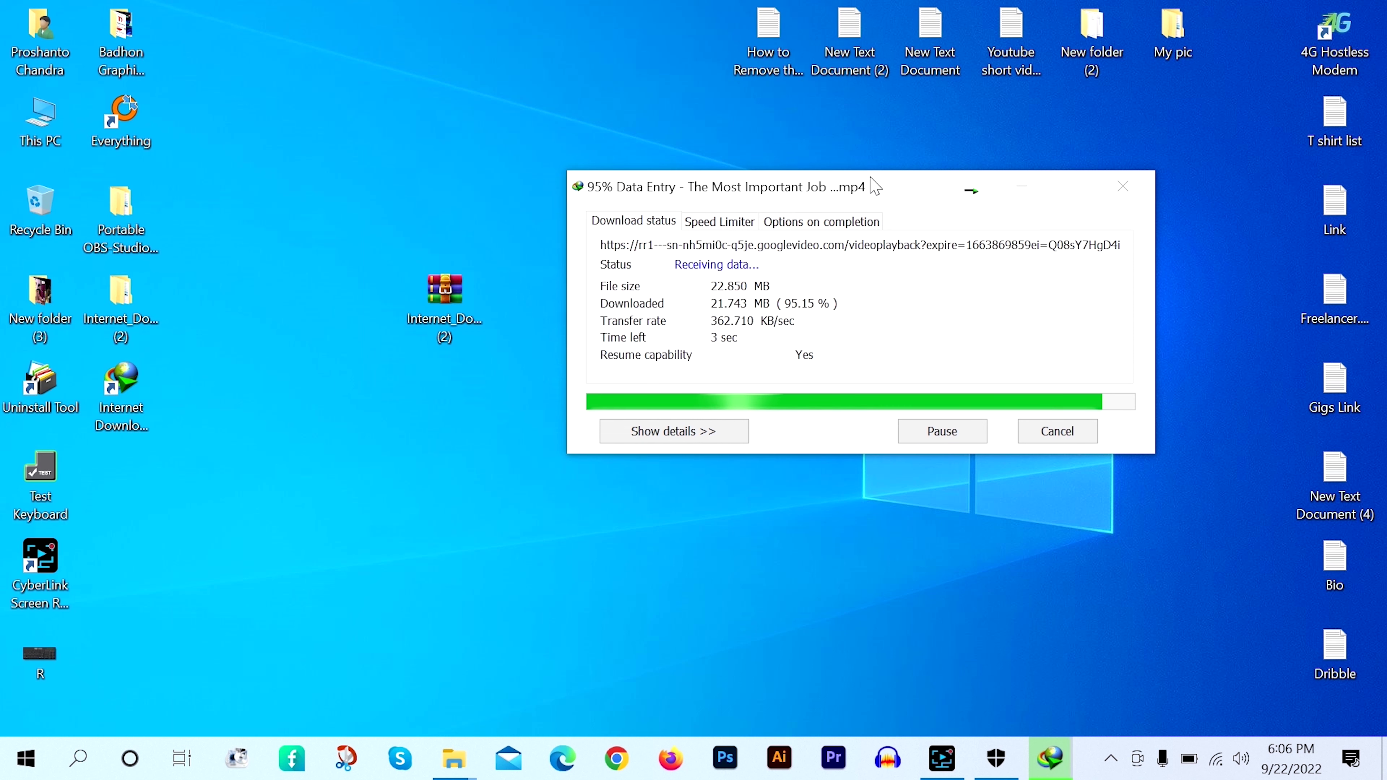
drag(874, 198, 798, 184)
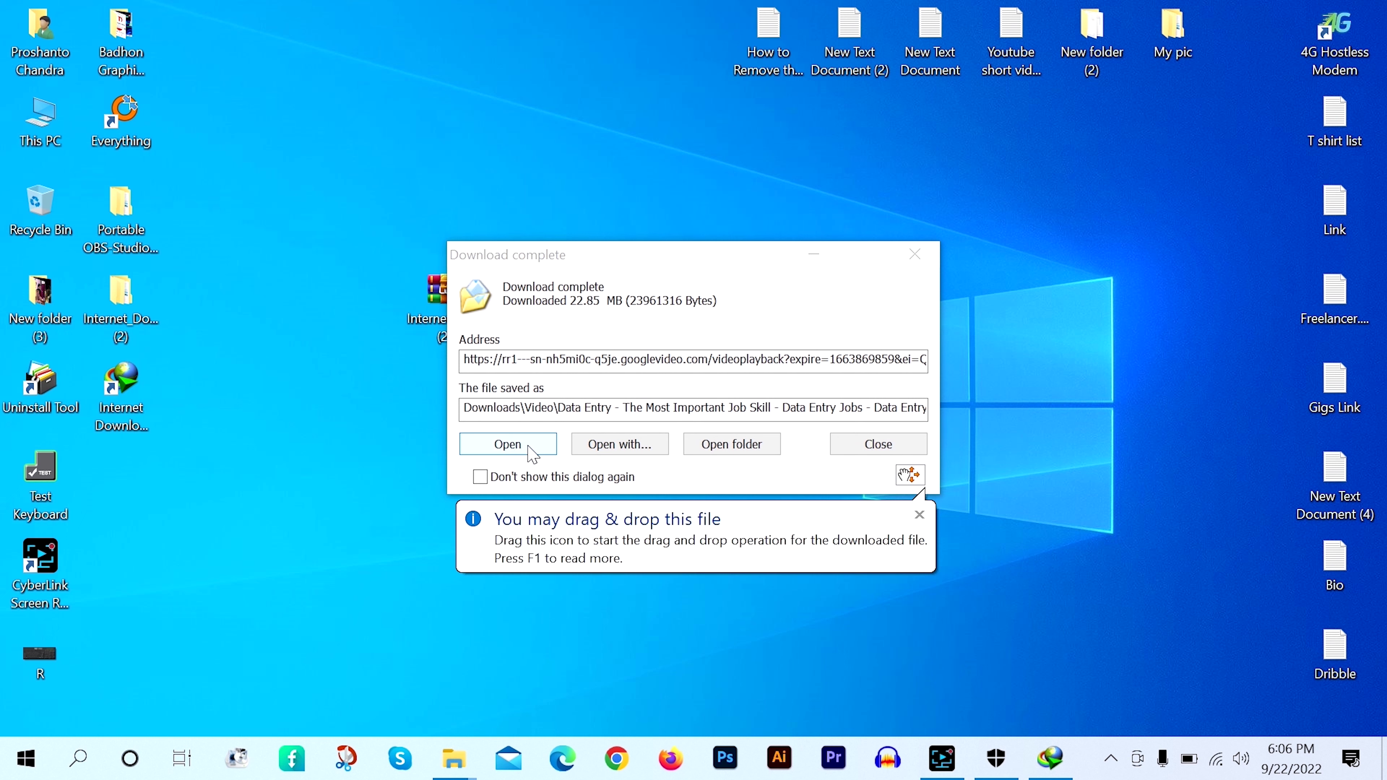
Step: Open the downloaded Data Entry video, check it at a few later points, pause it, and close the player
click(509, 446)
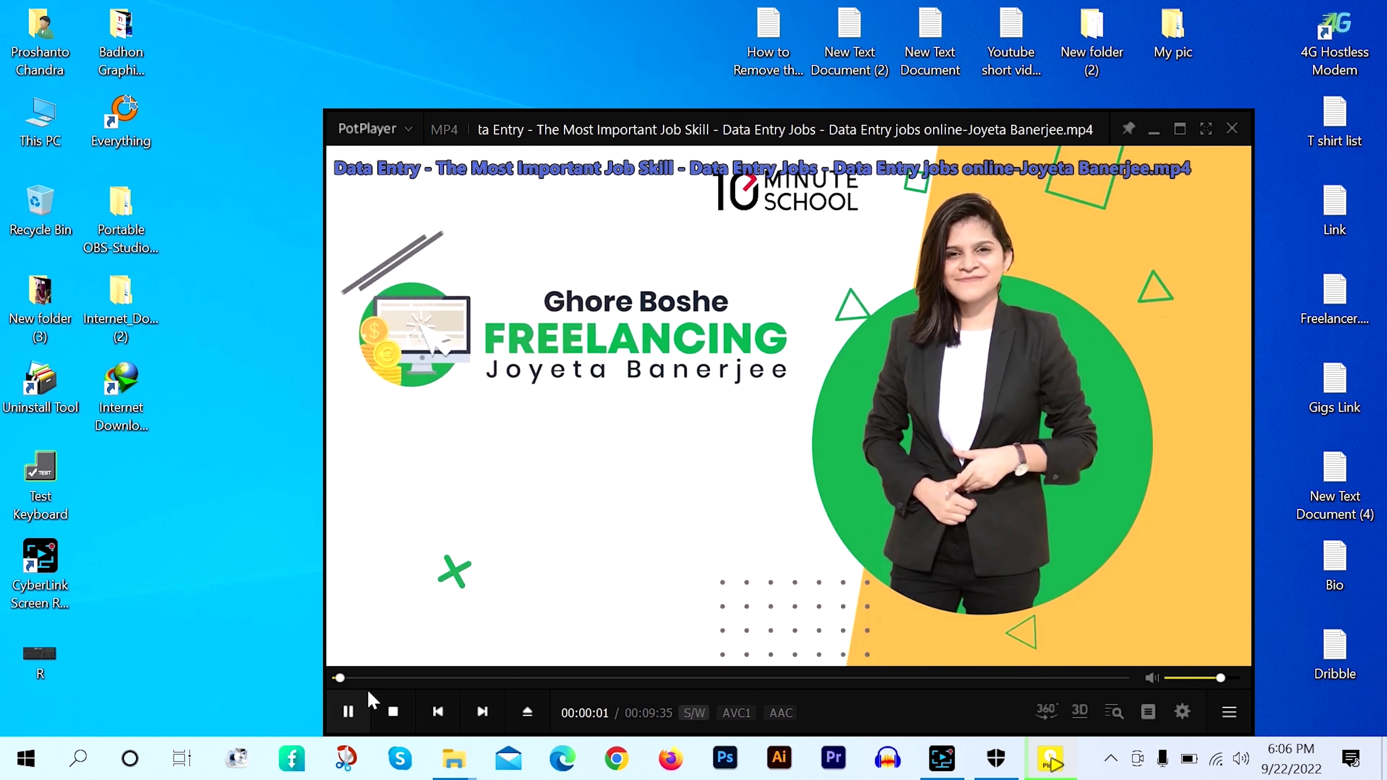
drag(389, 680, 764, 536)
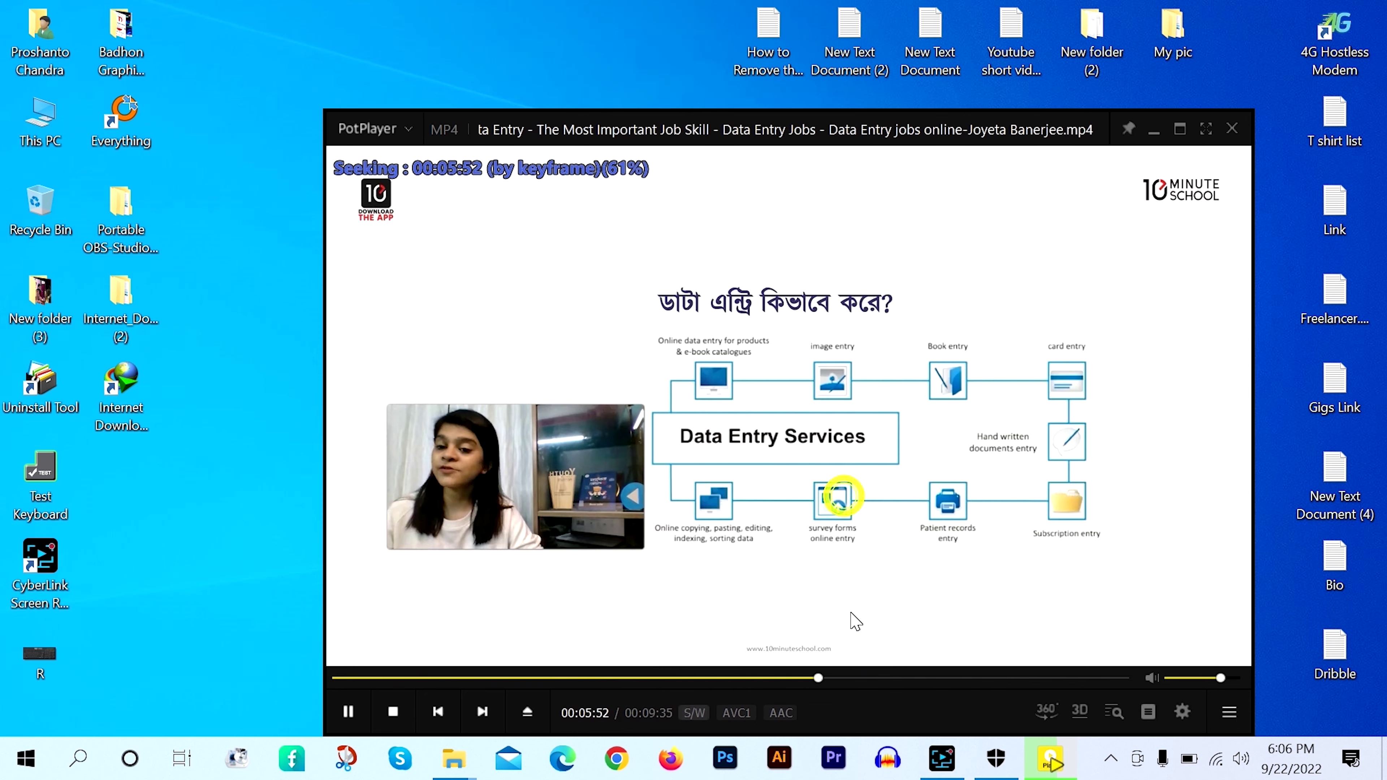
drag(743, 592, 815, 593)
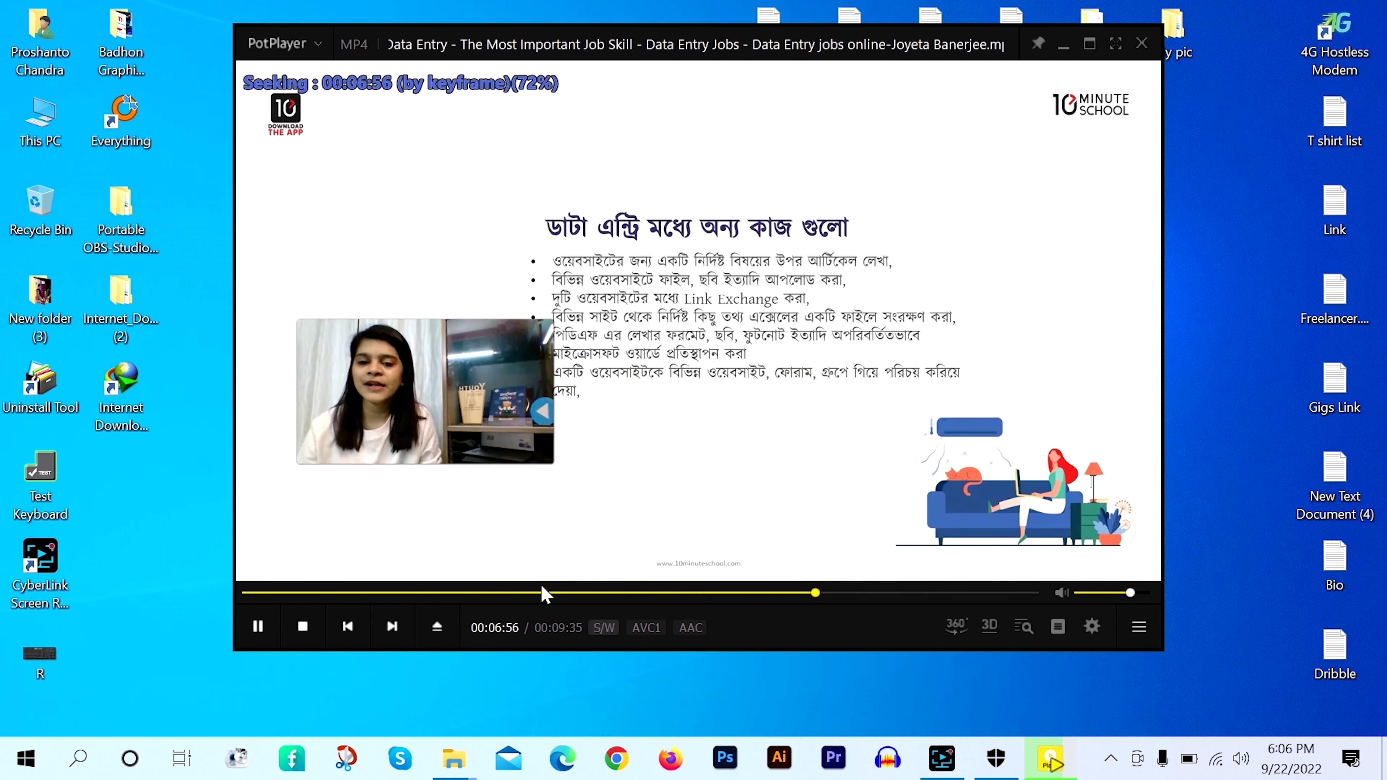
click(263, 628)
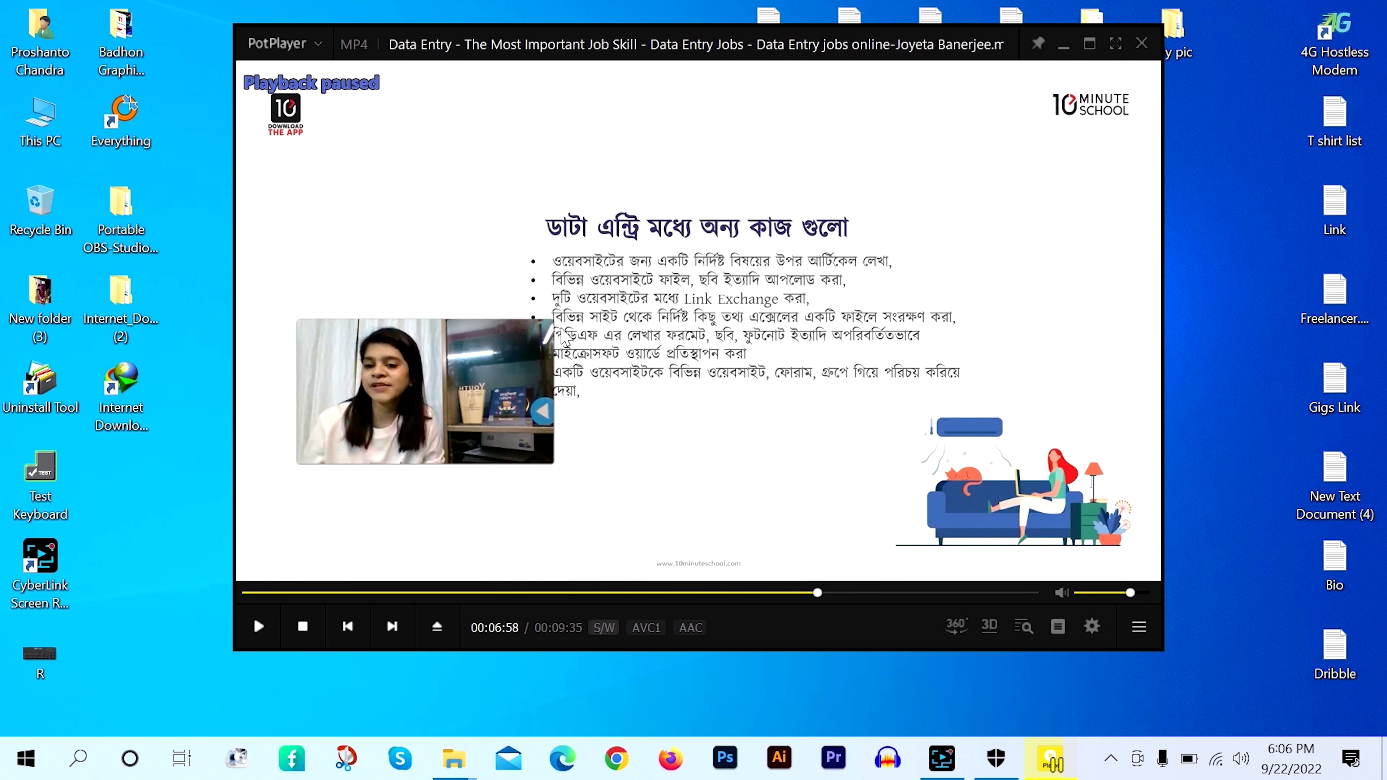
drag(565, 325, 630, 372)
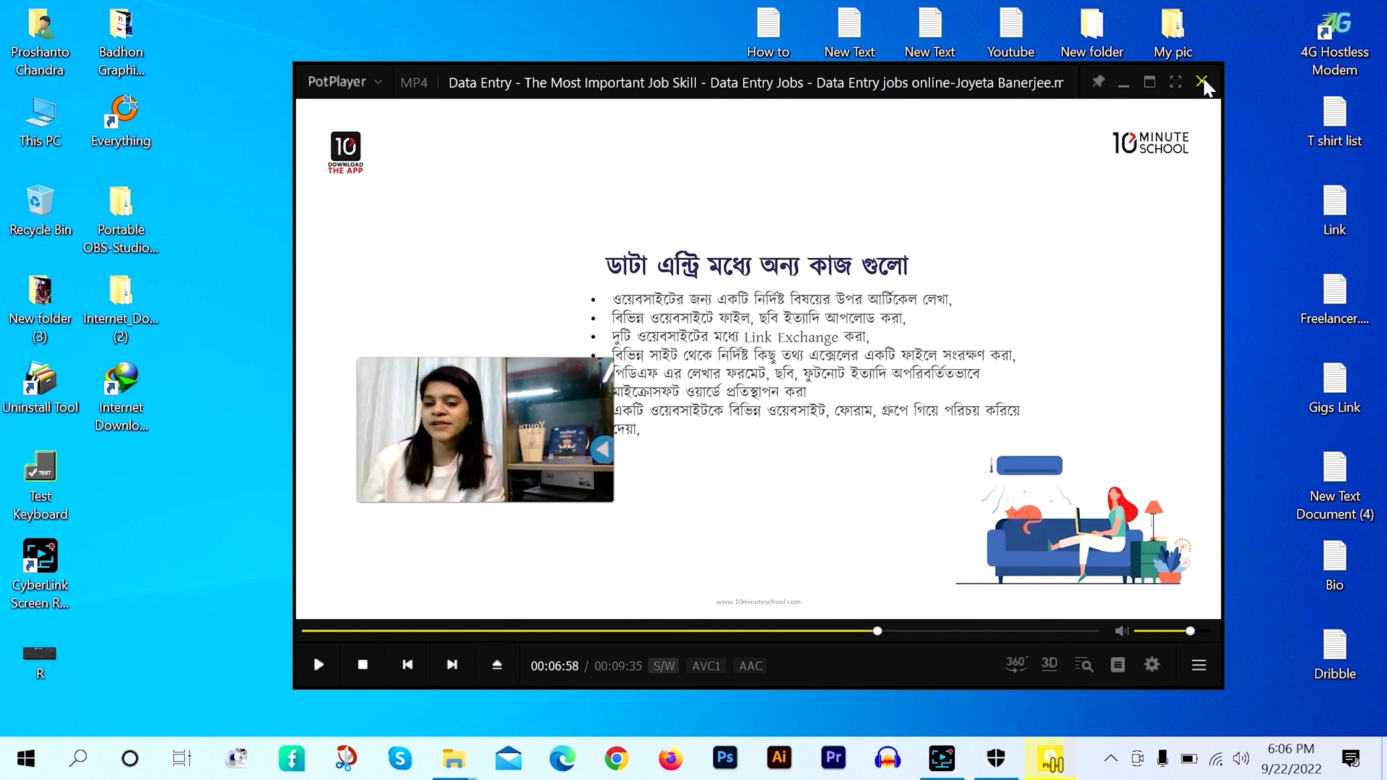
click(1201, 82)
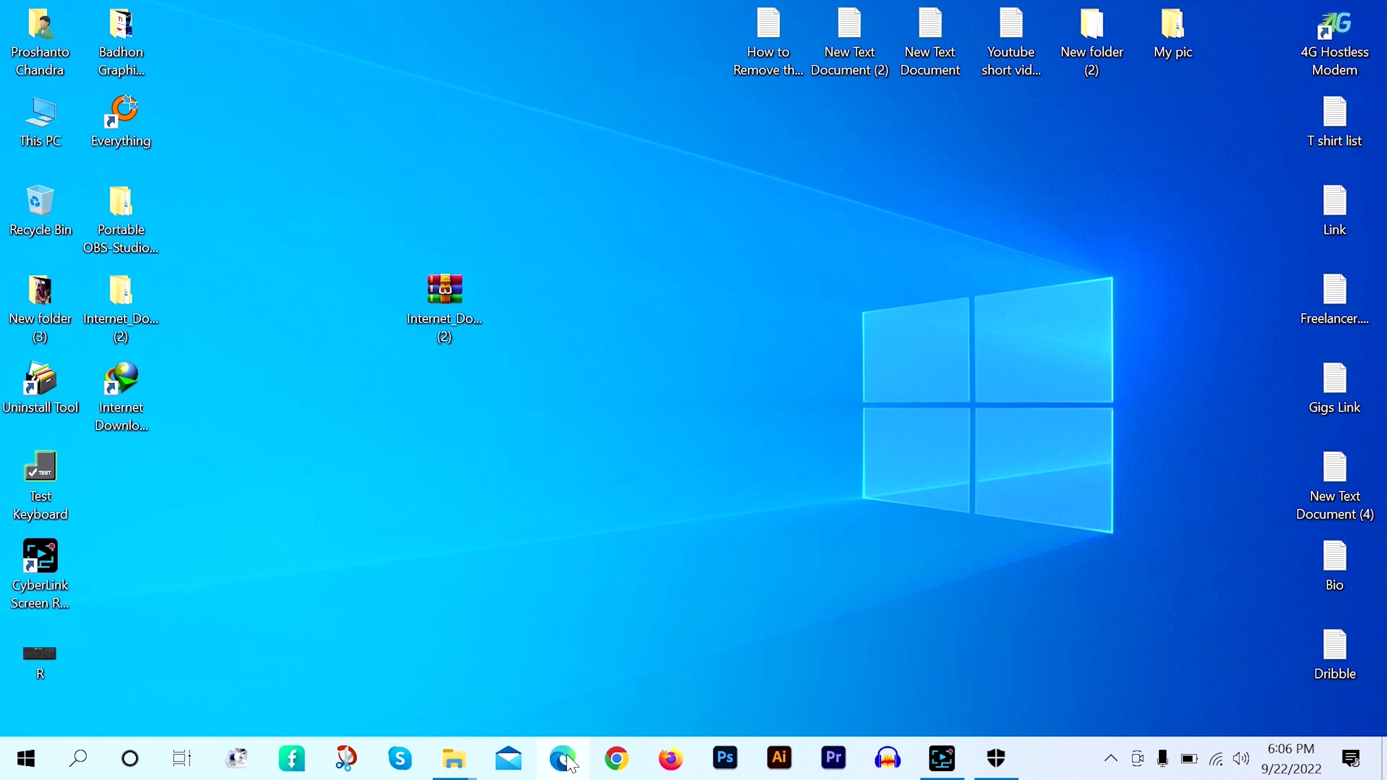
Step: Launch Google Chrome, refresh the desktop while it loads, and open YouTube from the bookmarks
click(616, 760)
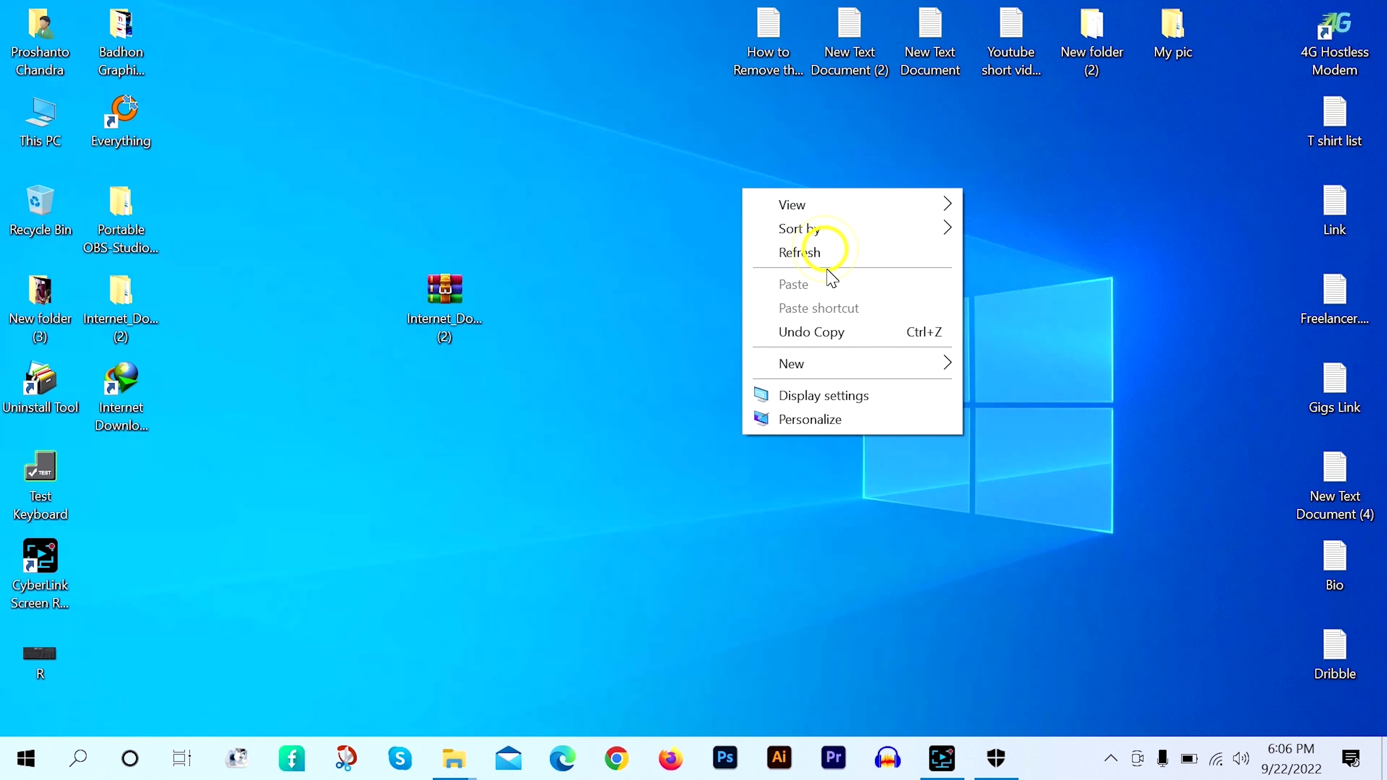
right_click(724, 229)
click(760, 271)
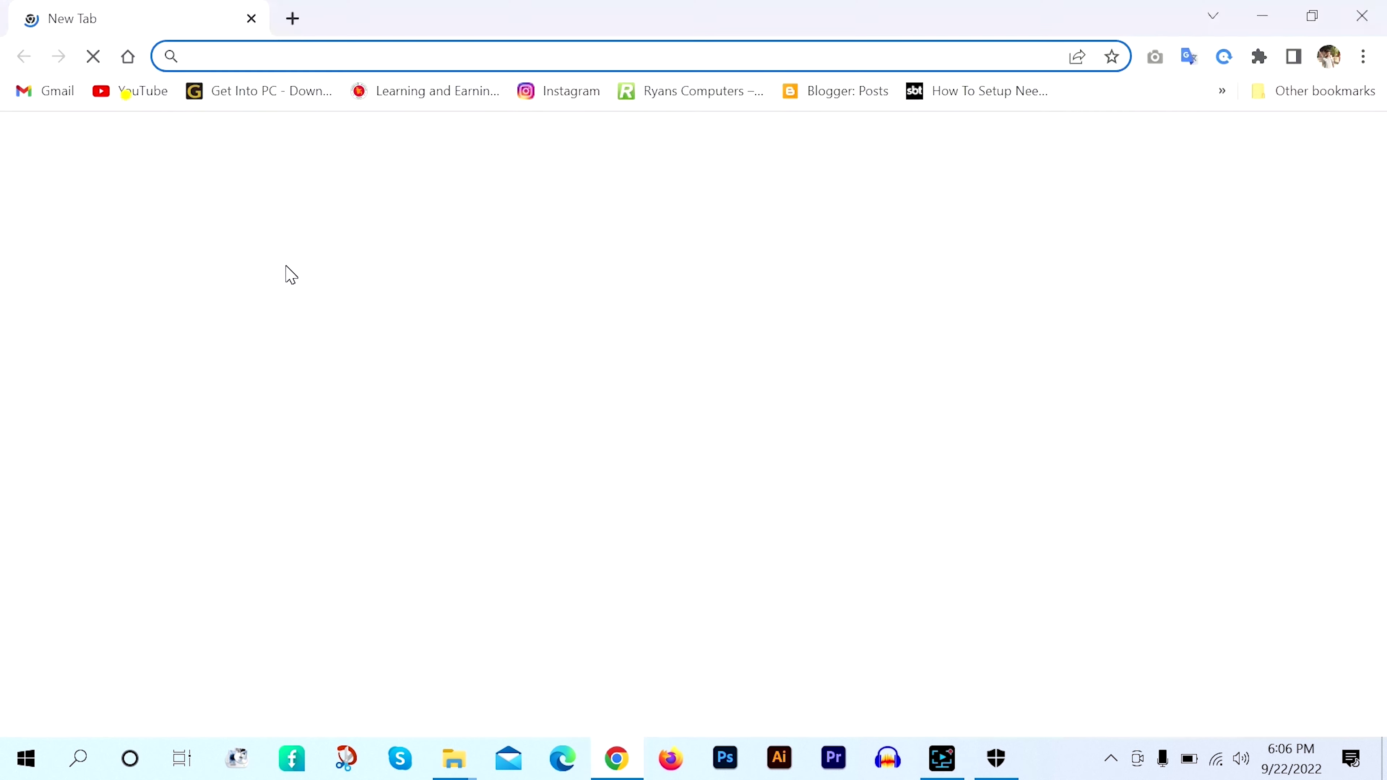
click(125, 92)
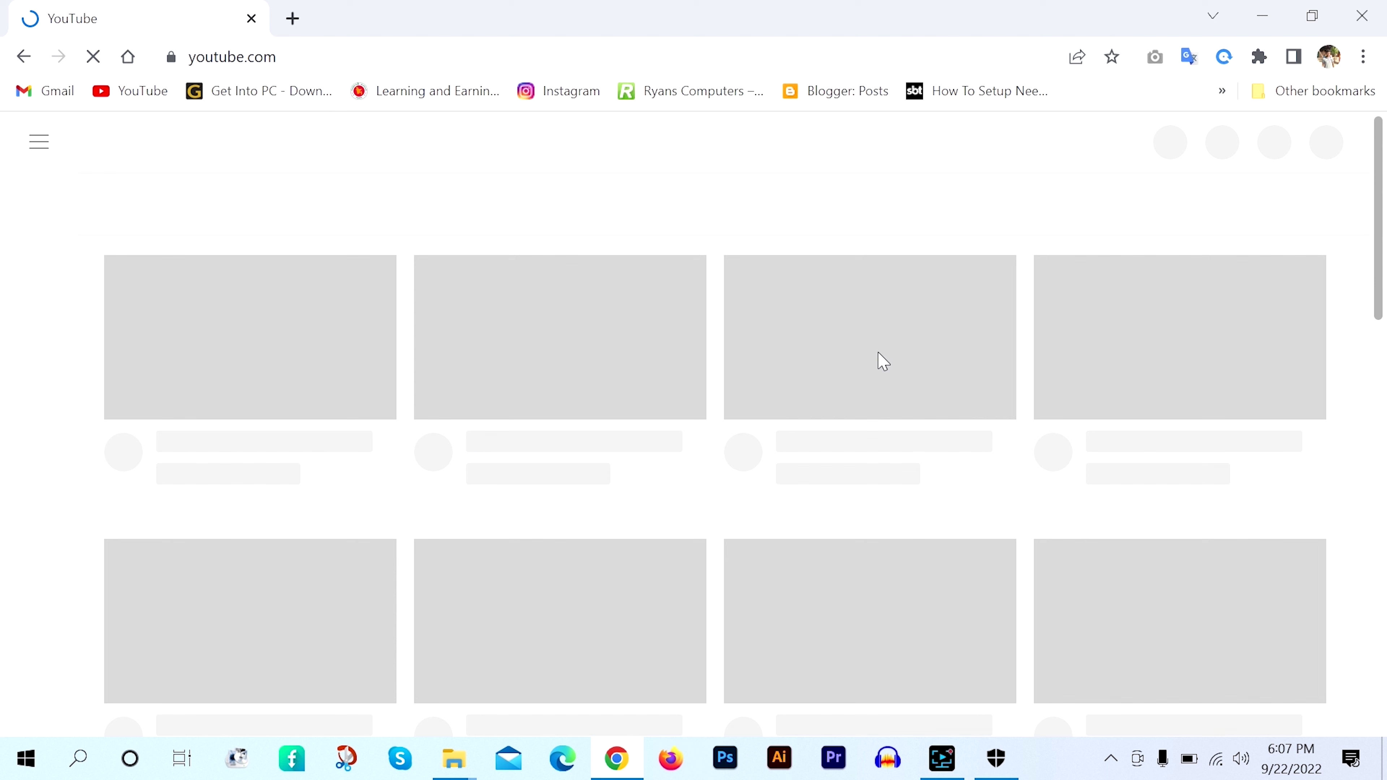
Step: Clear all Windows notifications and return to the YouTube page in Chrome
click(1350, 758)
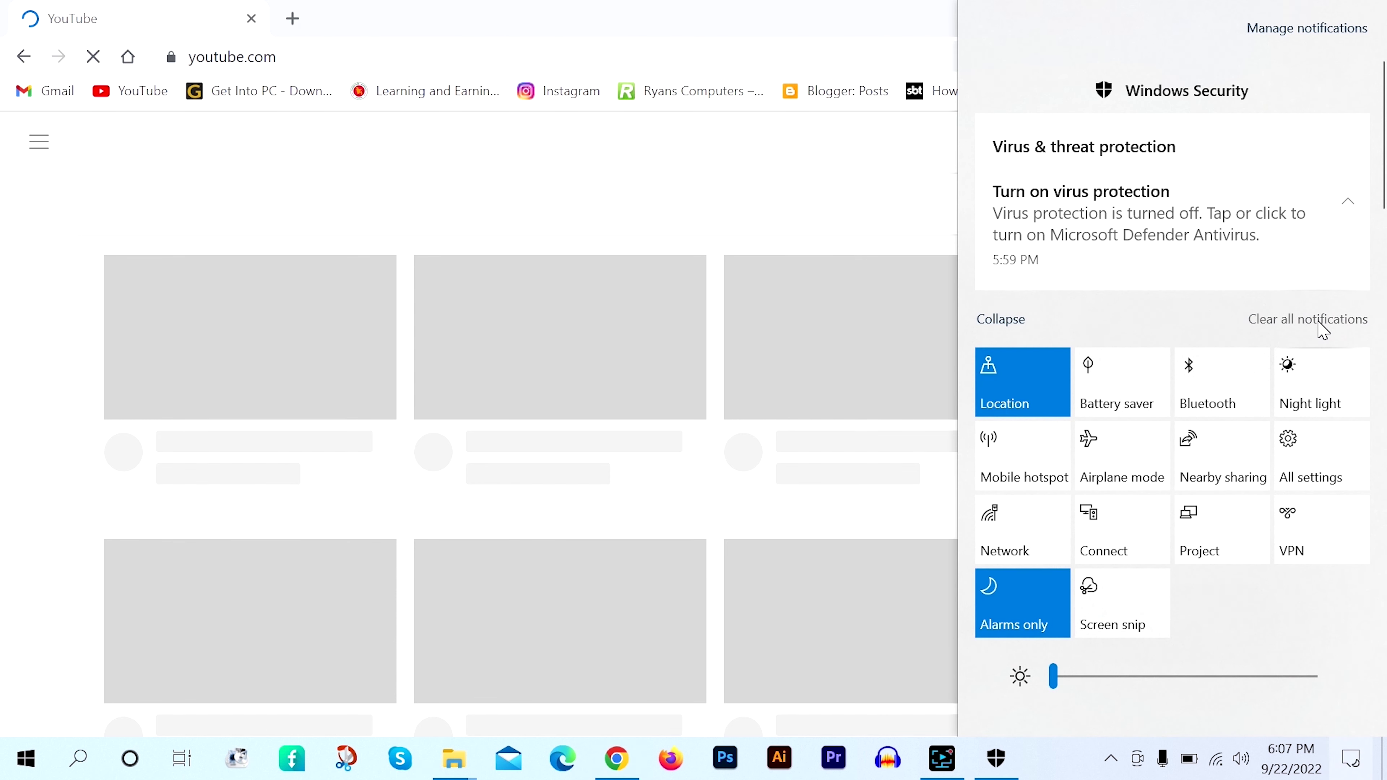
click(1321, 318)
click(782, 29)
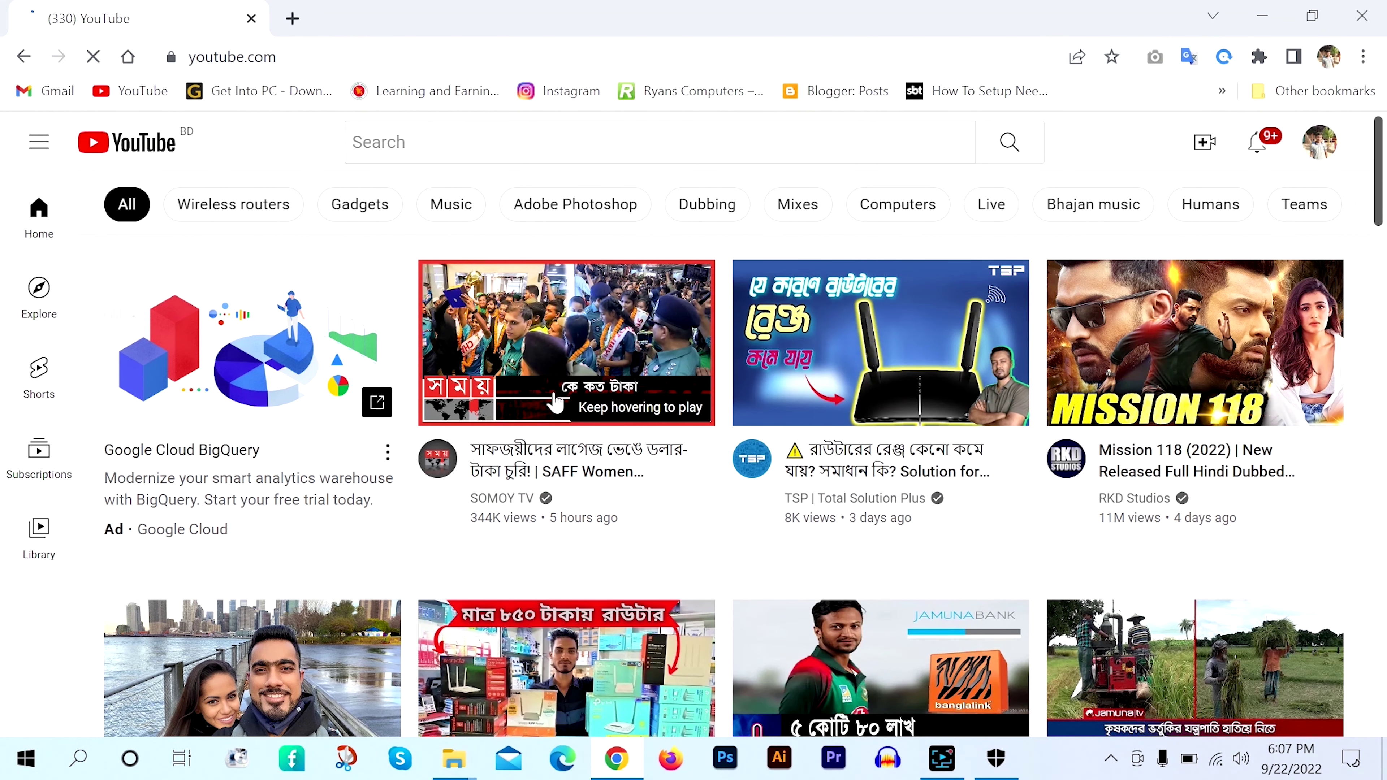
Step: Play the SOMOY TV video about the SAFF Women Champions from the YouTube home feed
click(546, 358)
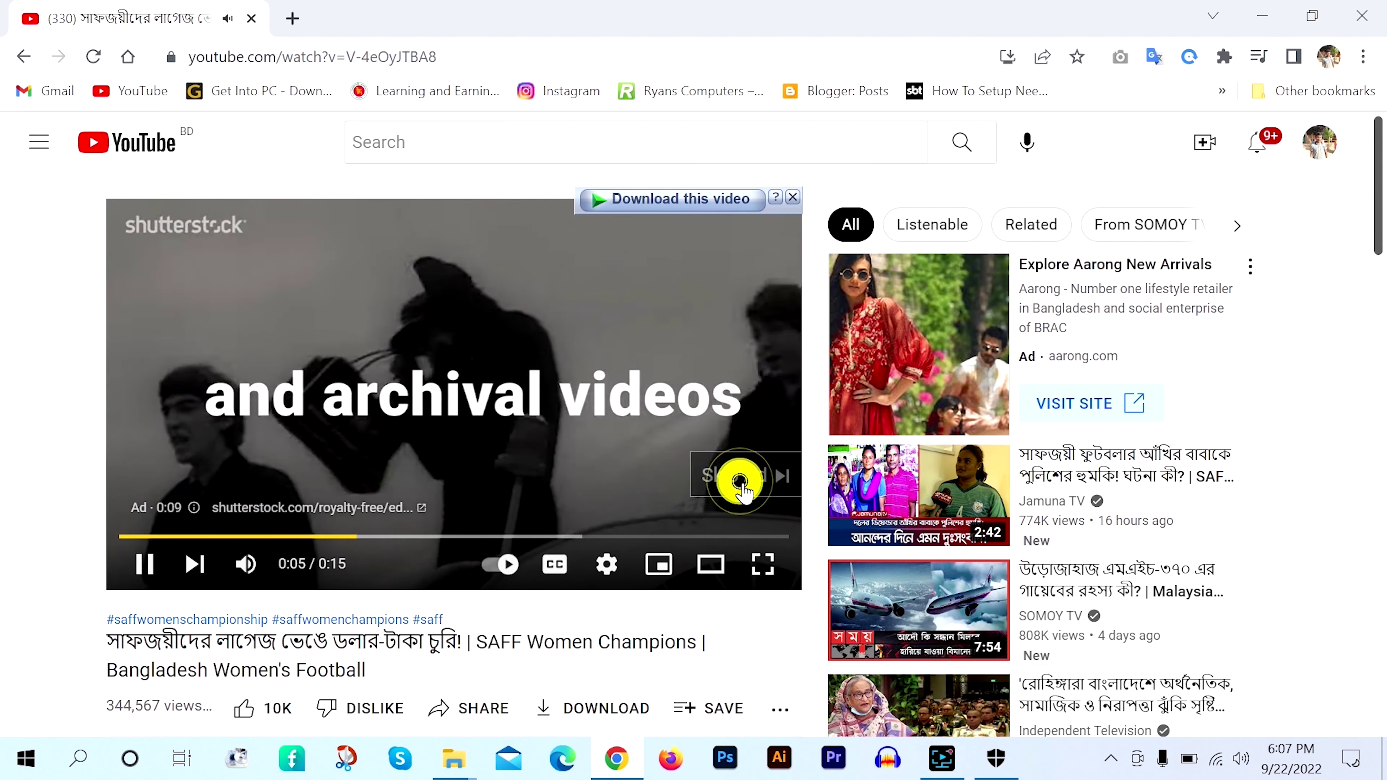
Step: Skip the advert and pause the SAFF Women Champions video at its start
click(680, 474)
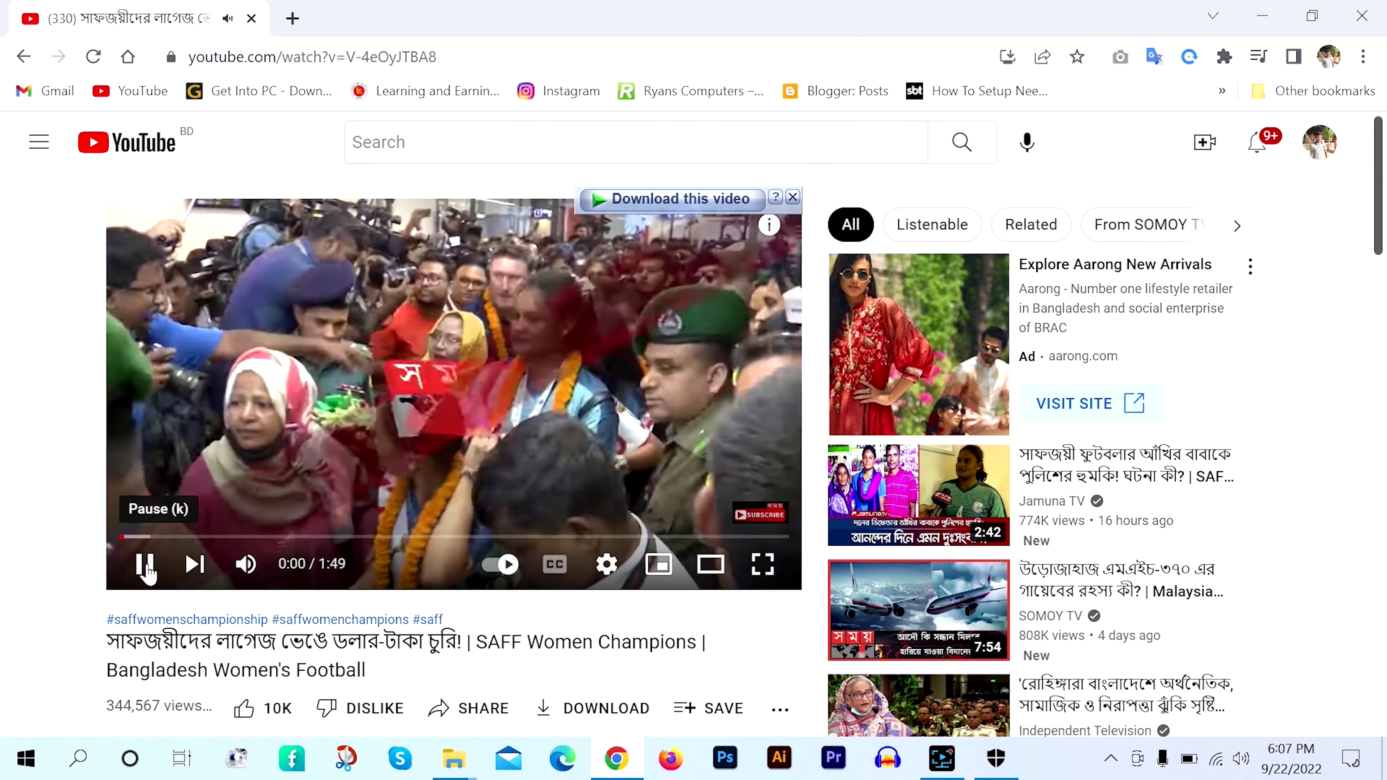
click(144, 563)
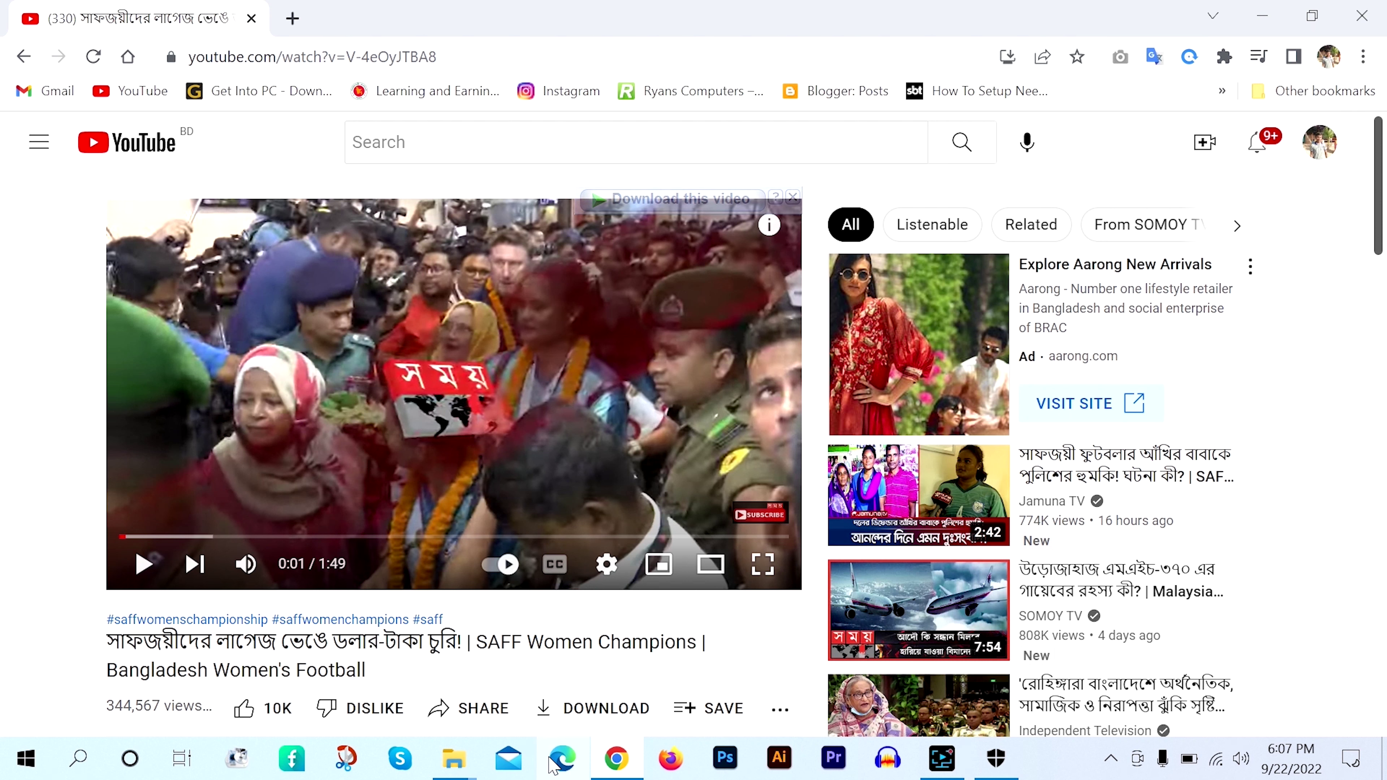
mouse_move(622, 759)
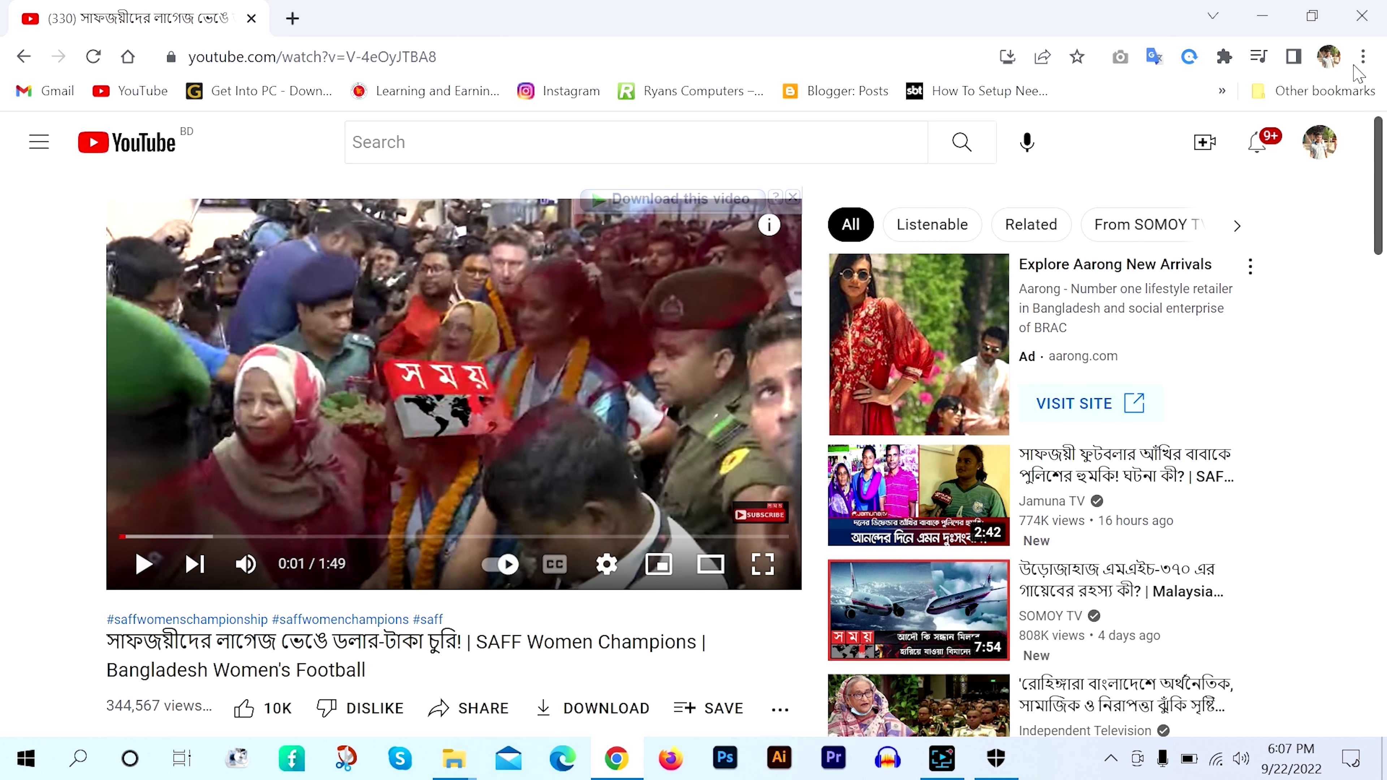
click(1364, 56)
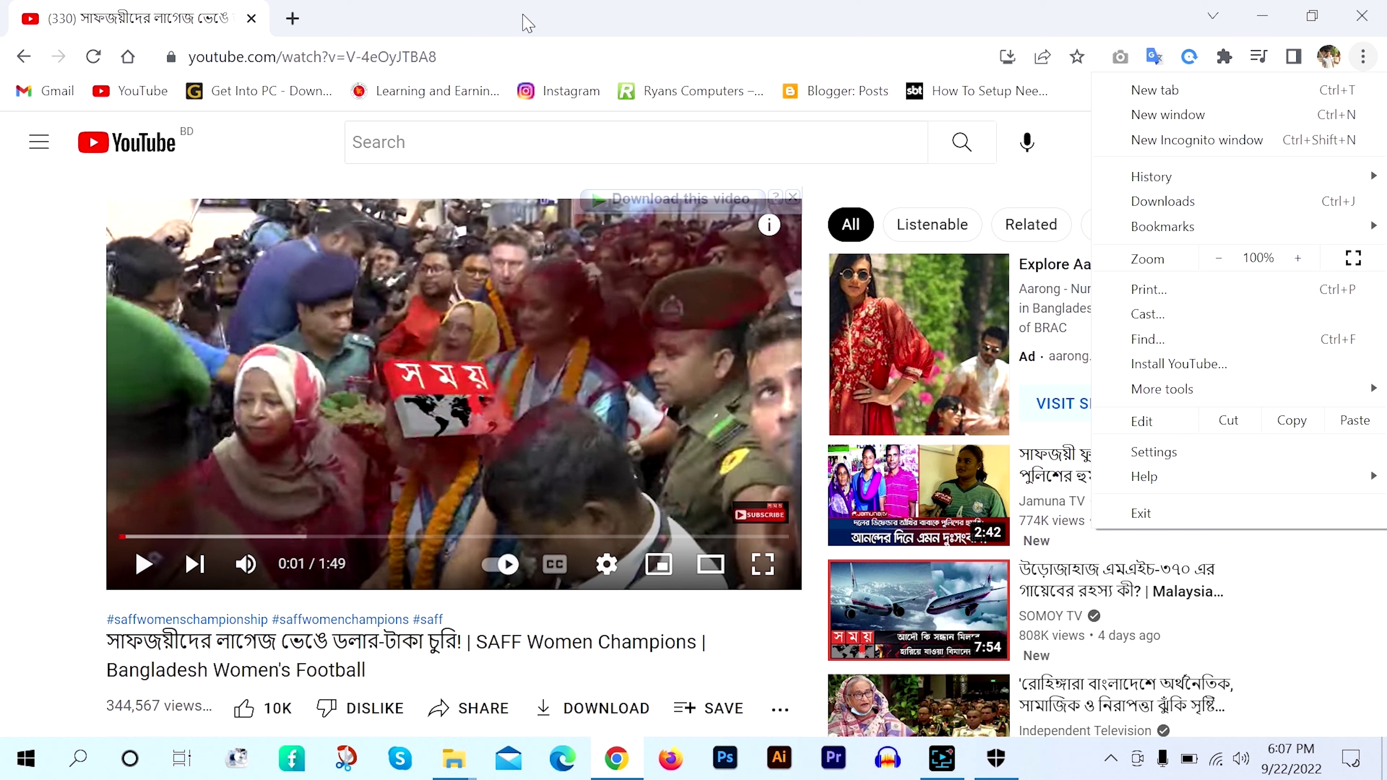
click(489, 24)
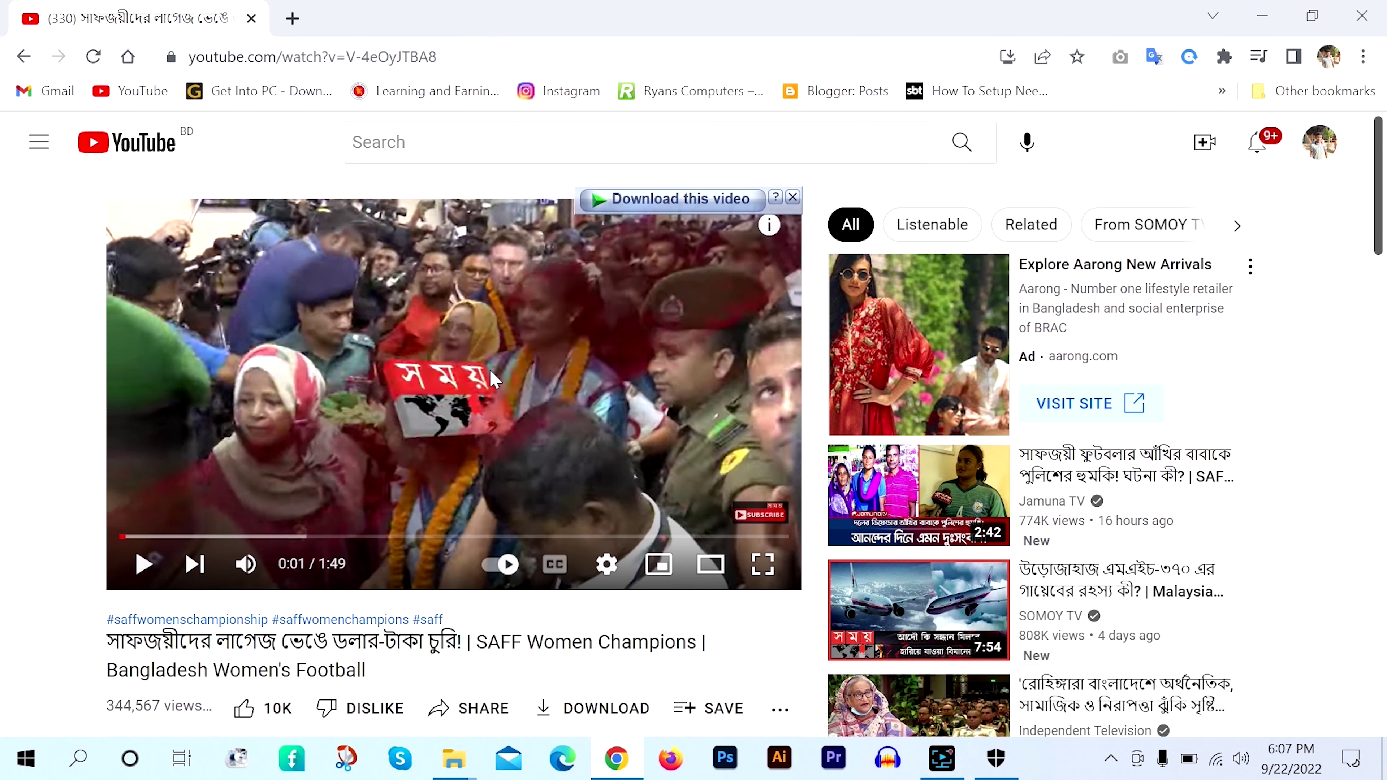
Step: Download the SAFF Women Champions video with Internet Download Manager as an MKV file in 360p quality
click(641, 203)
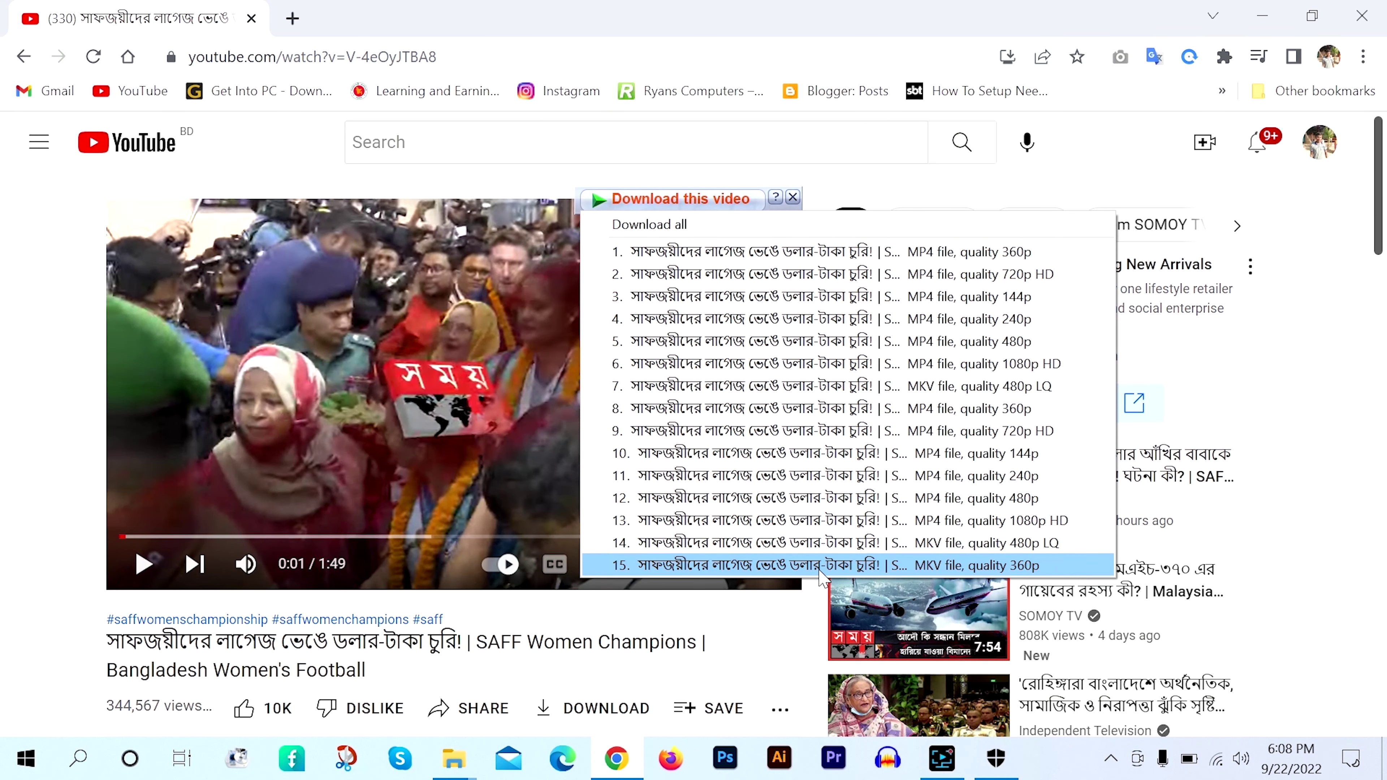
click(819, 565)
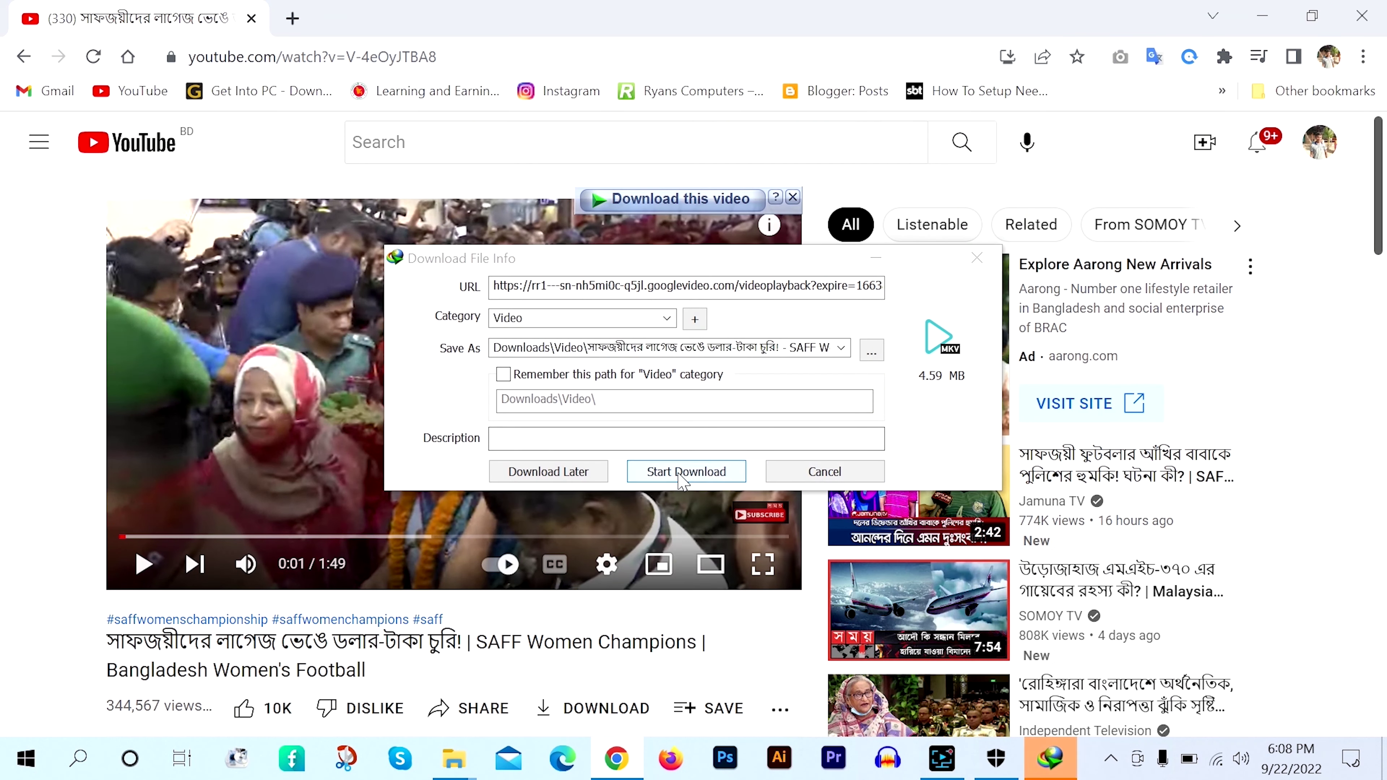
click(679, 473)
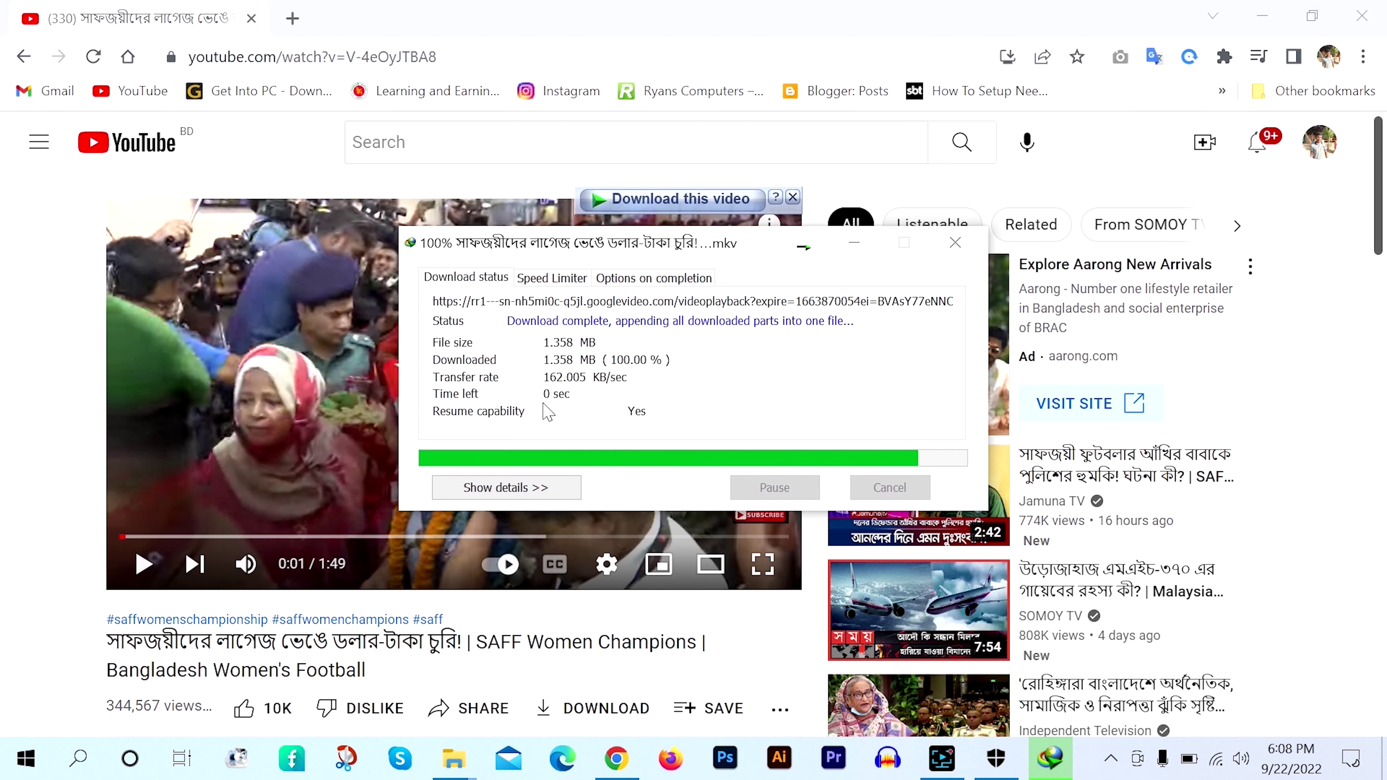
drag(609, 248, 786, 213)
Step: Open the downloaded SAFF Women Champions video, skip ahead to about 0:37, pause it, and close the player
click(508, 444)
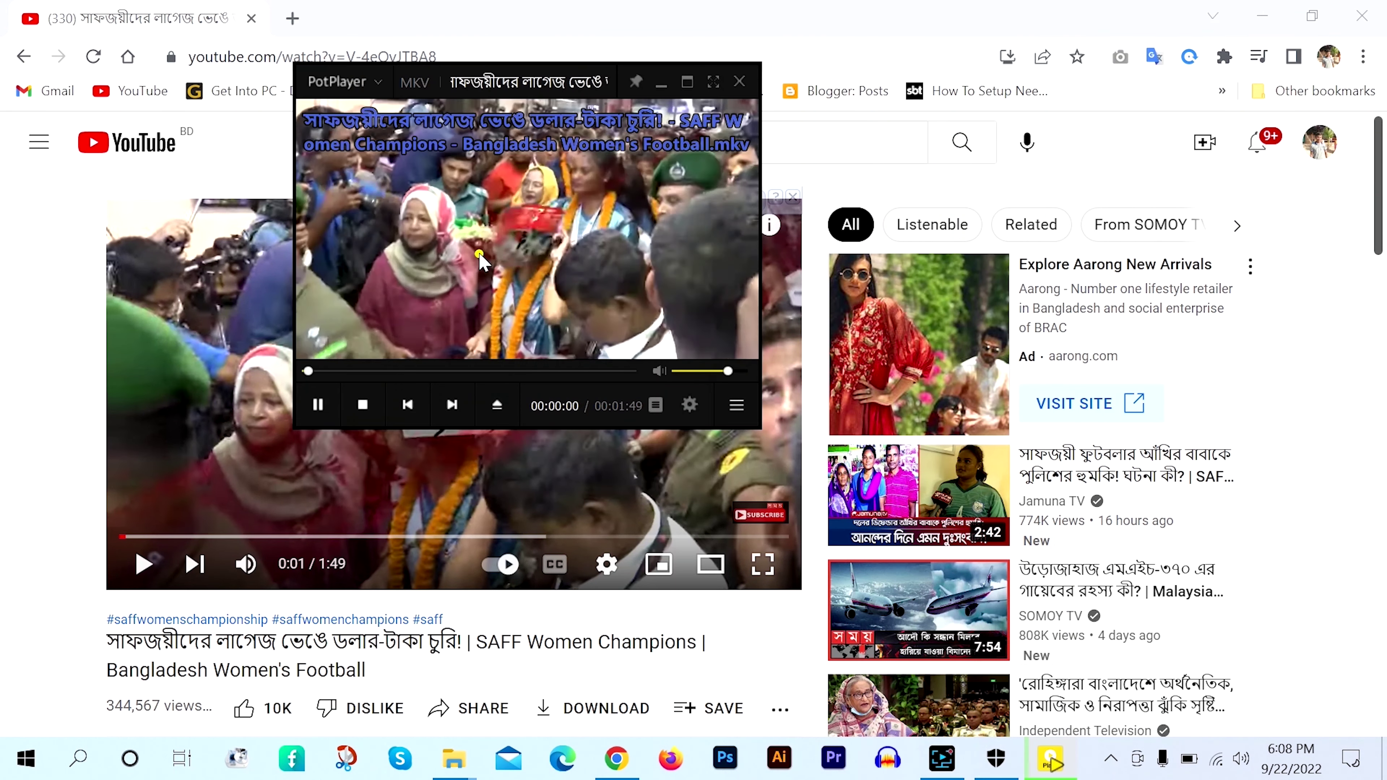
drag(590, 352, 904, 423)
click(732, 443)
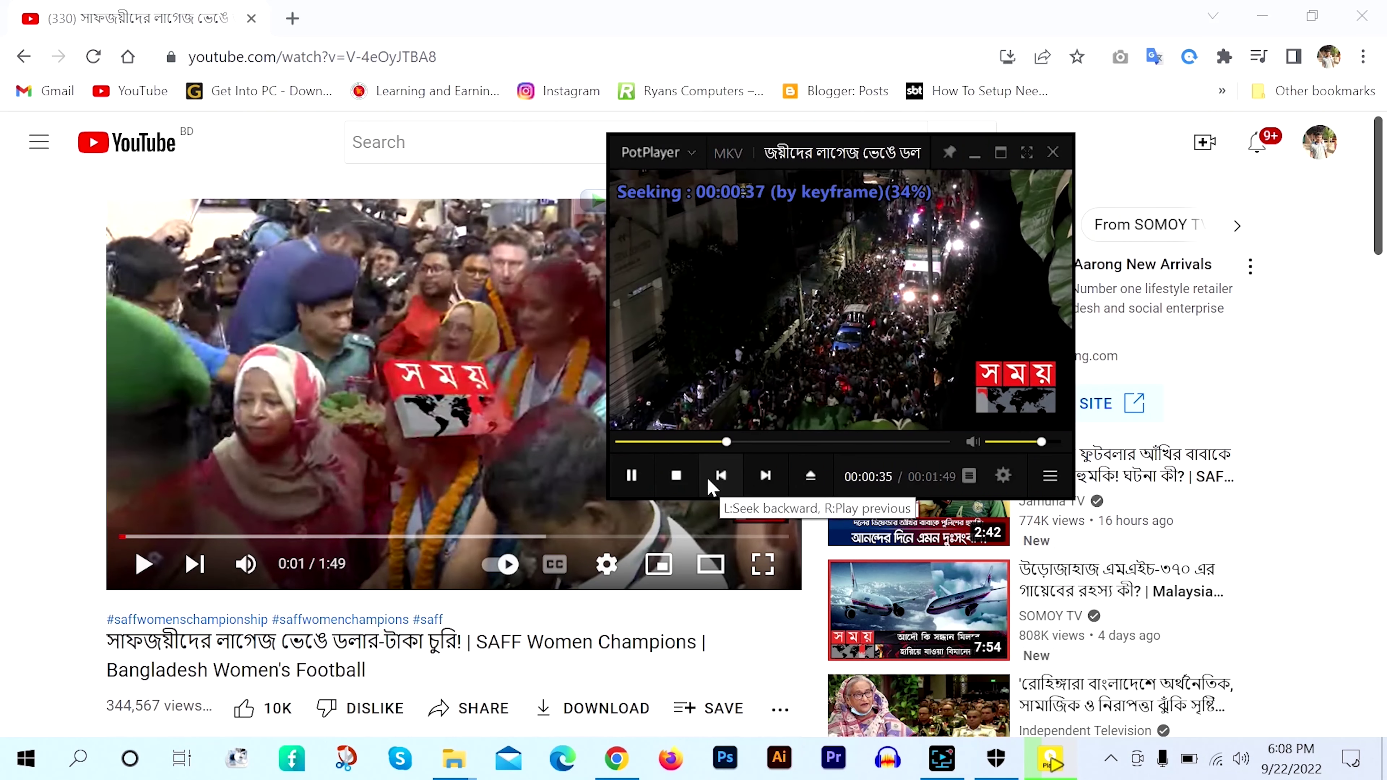
click(631, 476)
click(1052, 153)
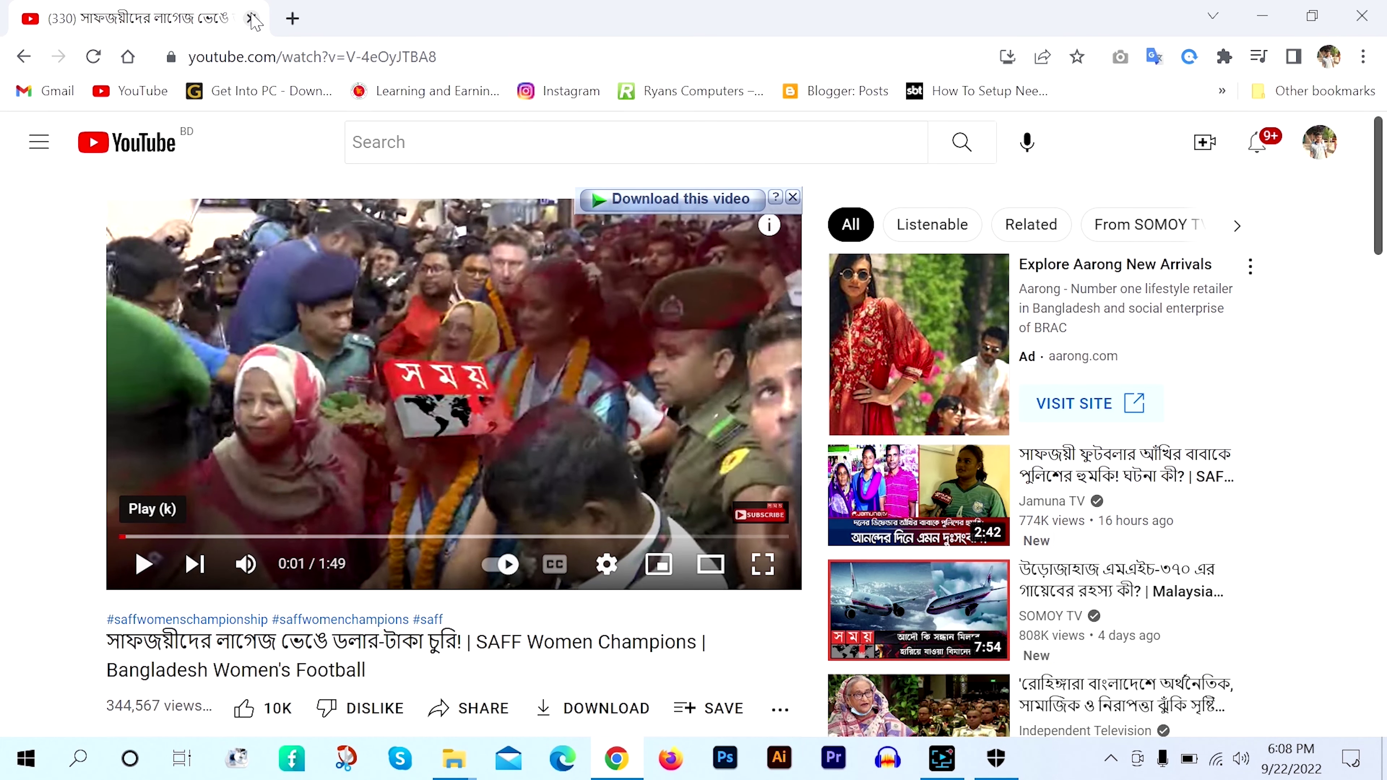
Step: Leave the YouTube page in Chrome, return to the Windows desktop and refresh it
key(super+d)
right_click(576, 164)
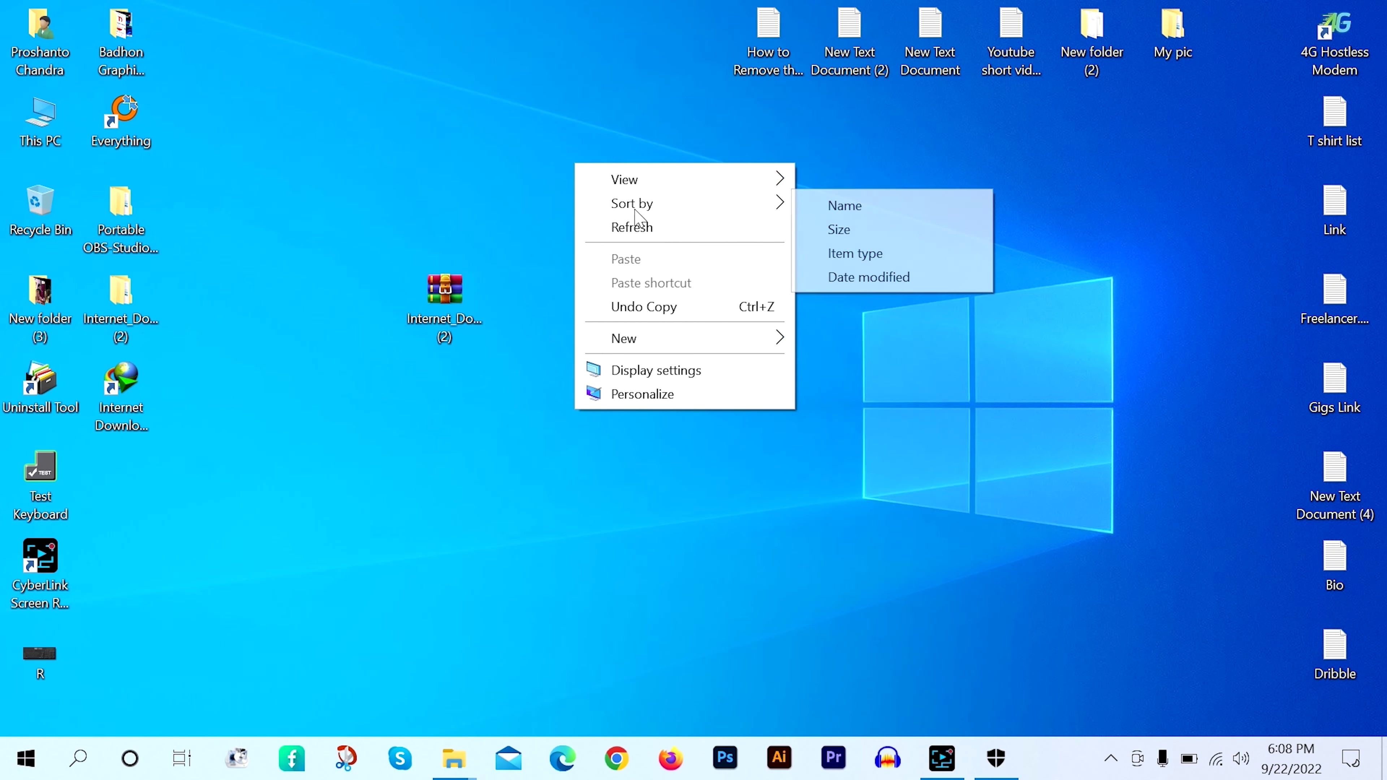
click(633, 225)
drag(368, 200, 546, 444)
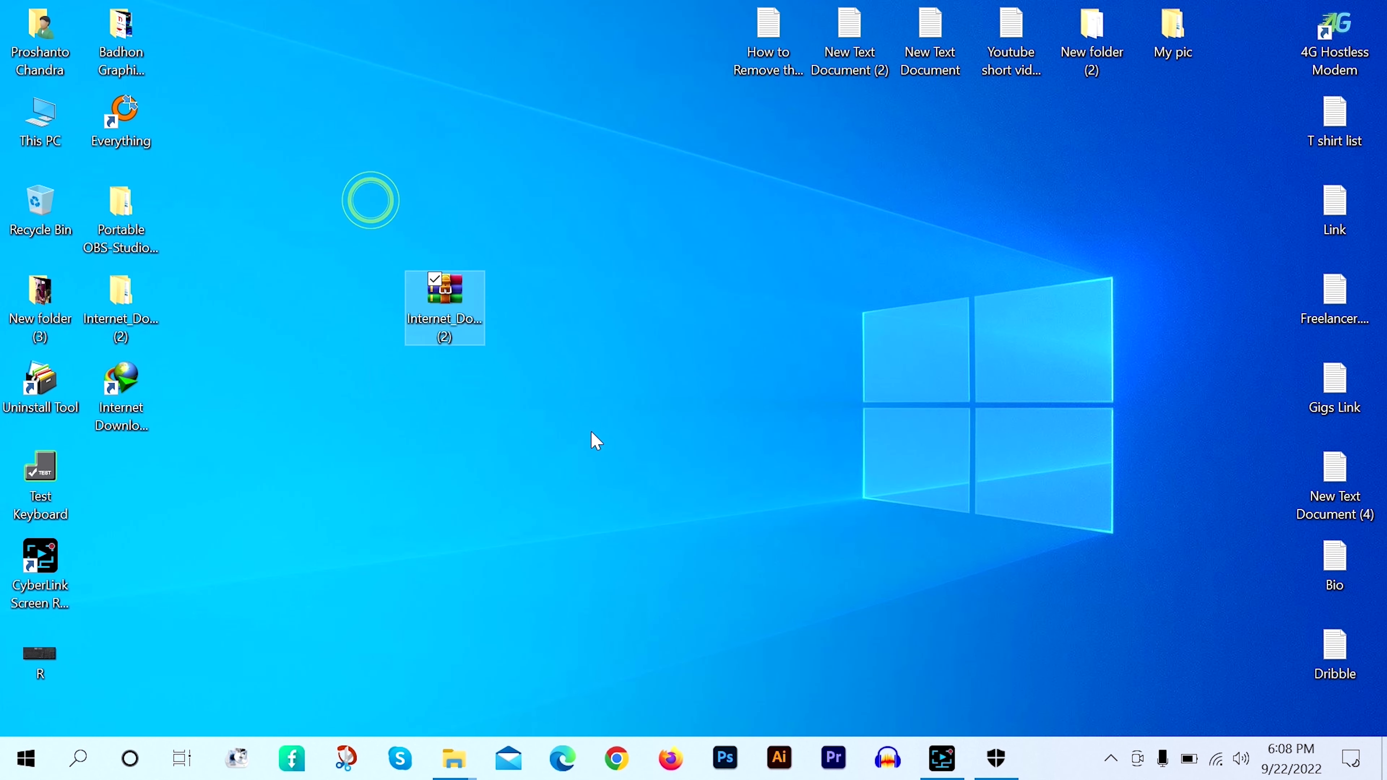
right_click(546, 243)
click(580, 296)
drag(582, 206, 314, 466)
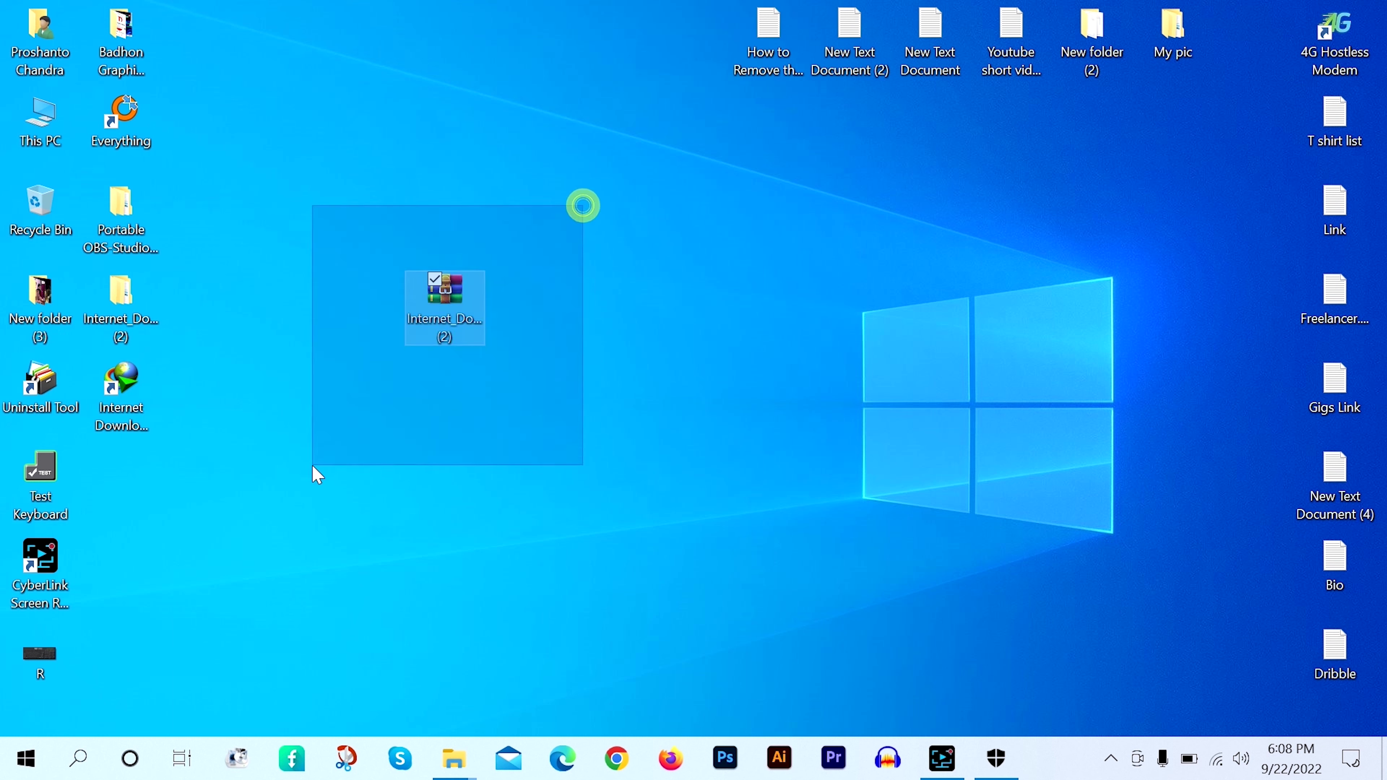
right_click(611, 184)
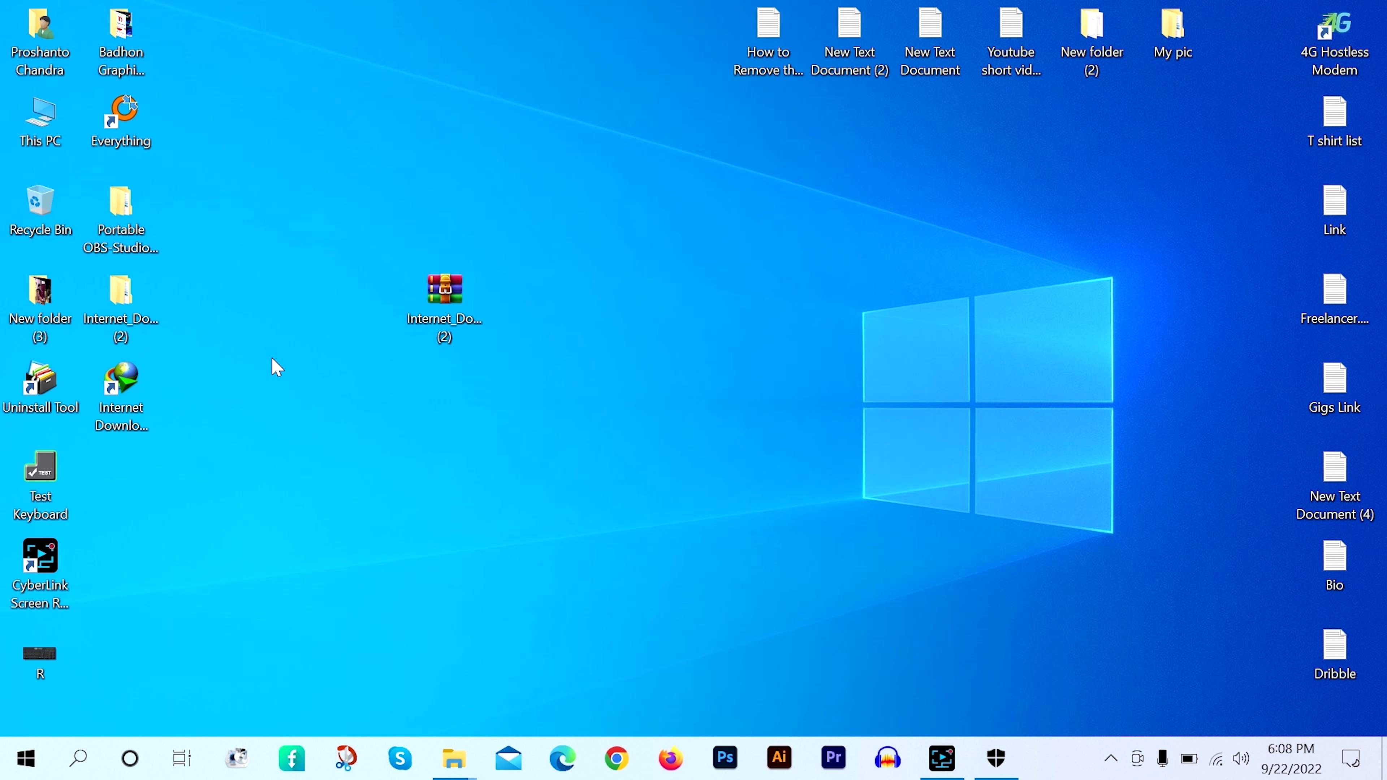
drag(323, 241, 580, 309)
right_click(580, 310)
click(639, 367)
drag(522, 256, 405, 410)
right_click(552, 326)
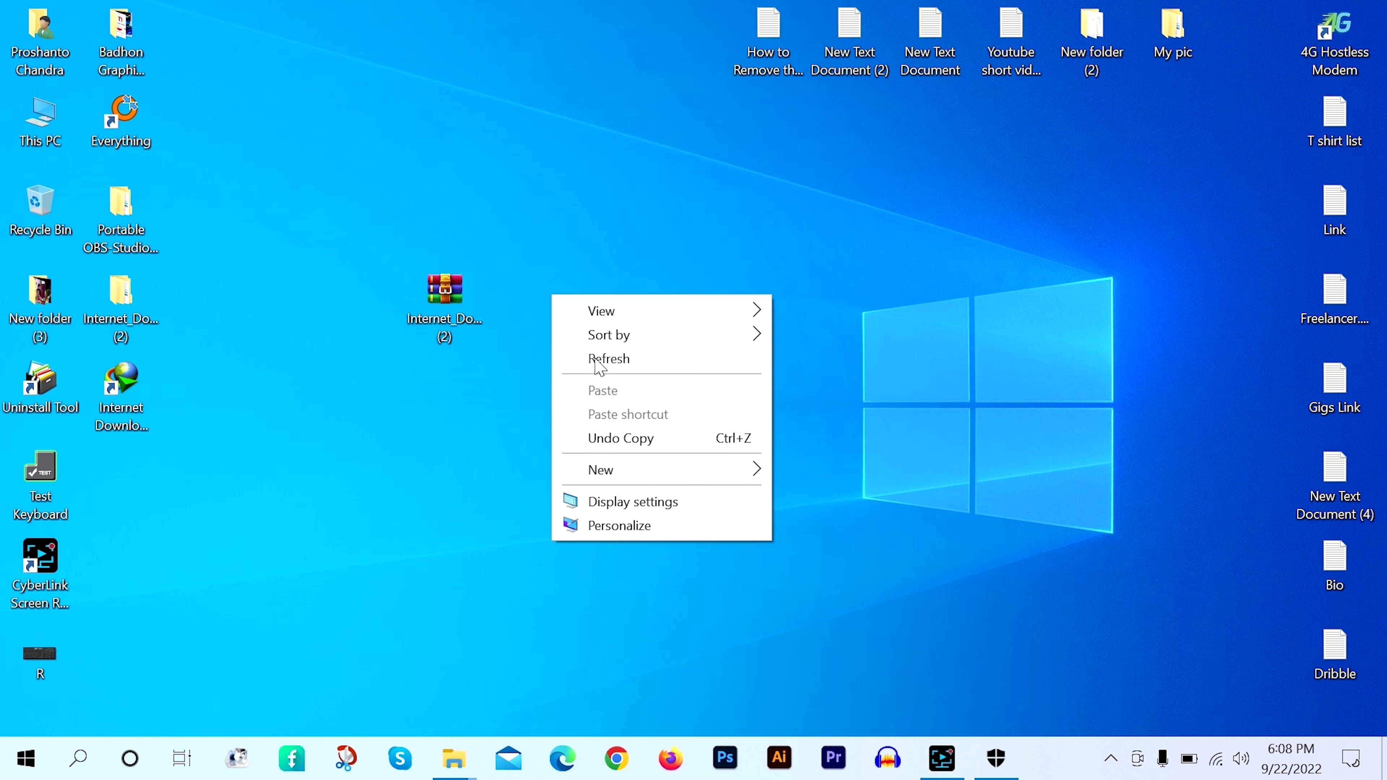
click(600, 361)
drag(552, 232, 427, 383)
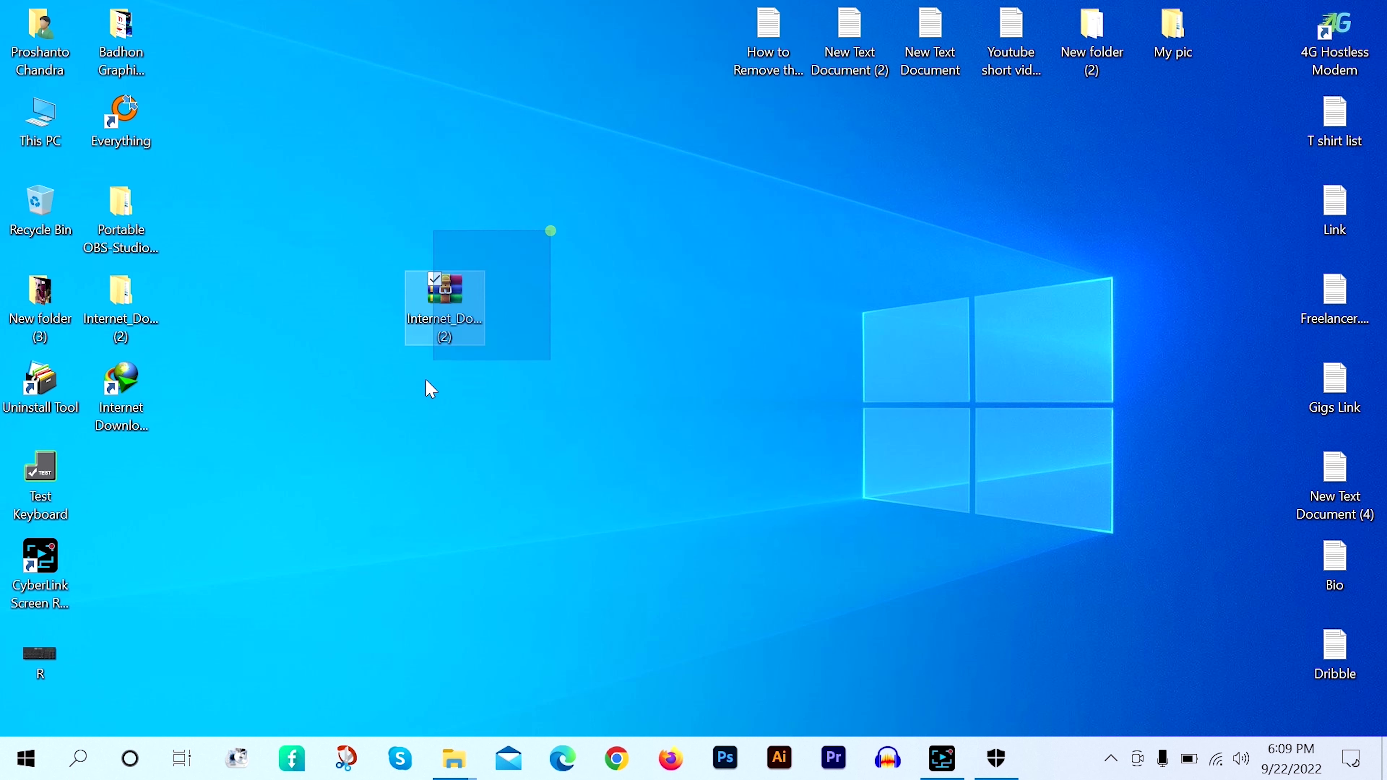
right_click(571, 252)
click(662, 317)
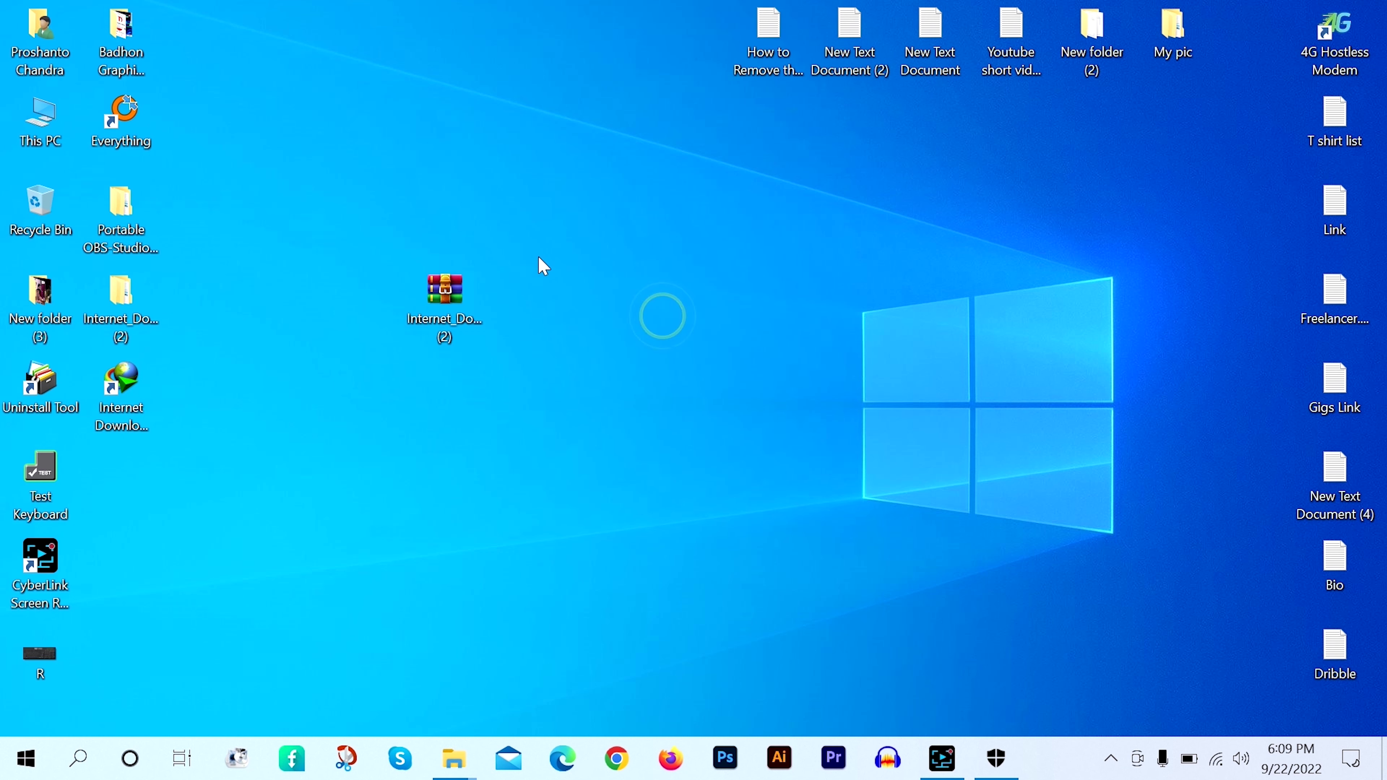
drag(571, 213, 390, 430)
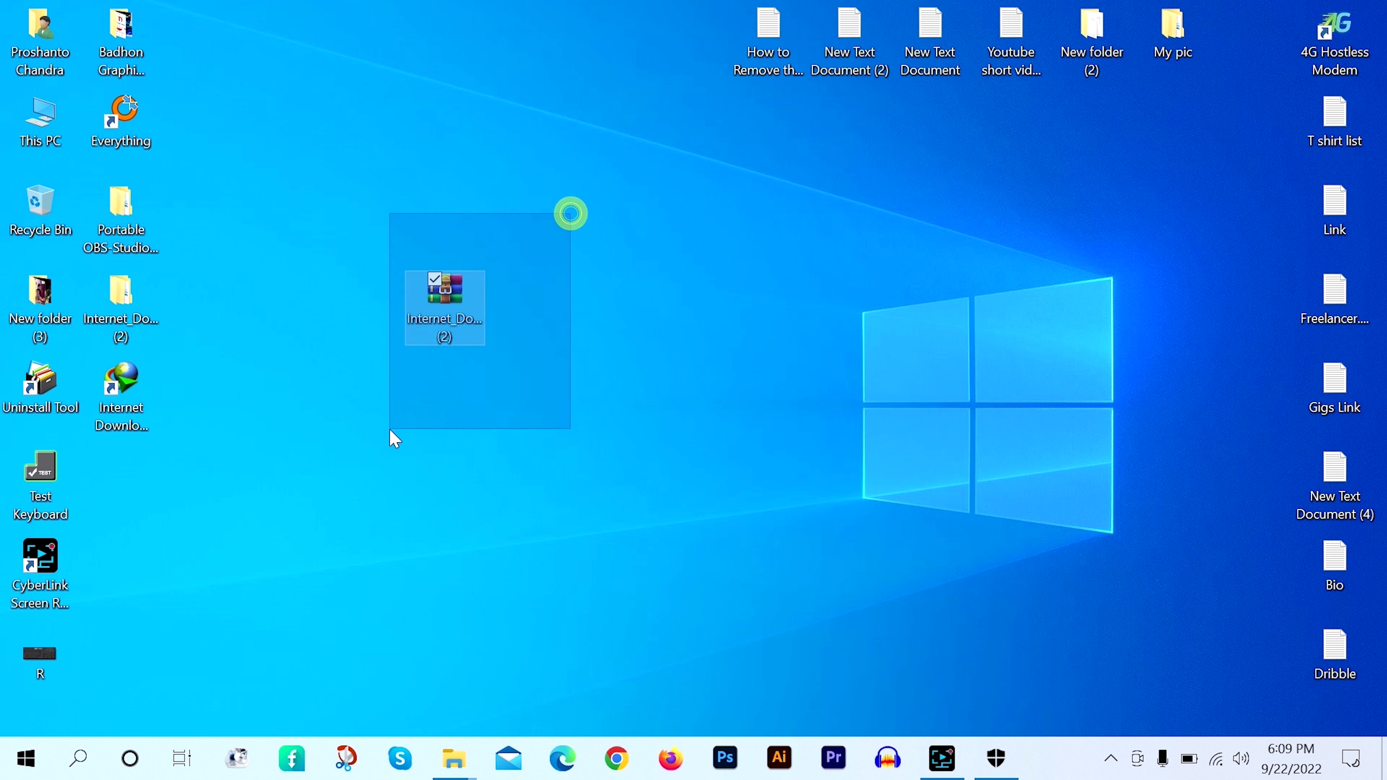
right_click(571, 250)
click(606, 313)
drag(363, 205, 500, 360)
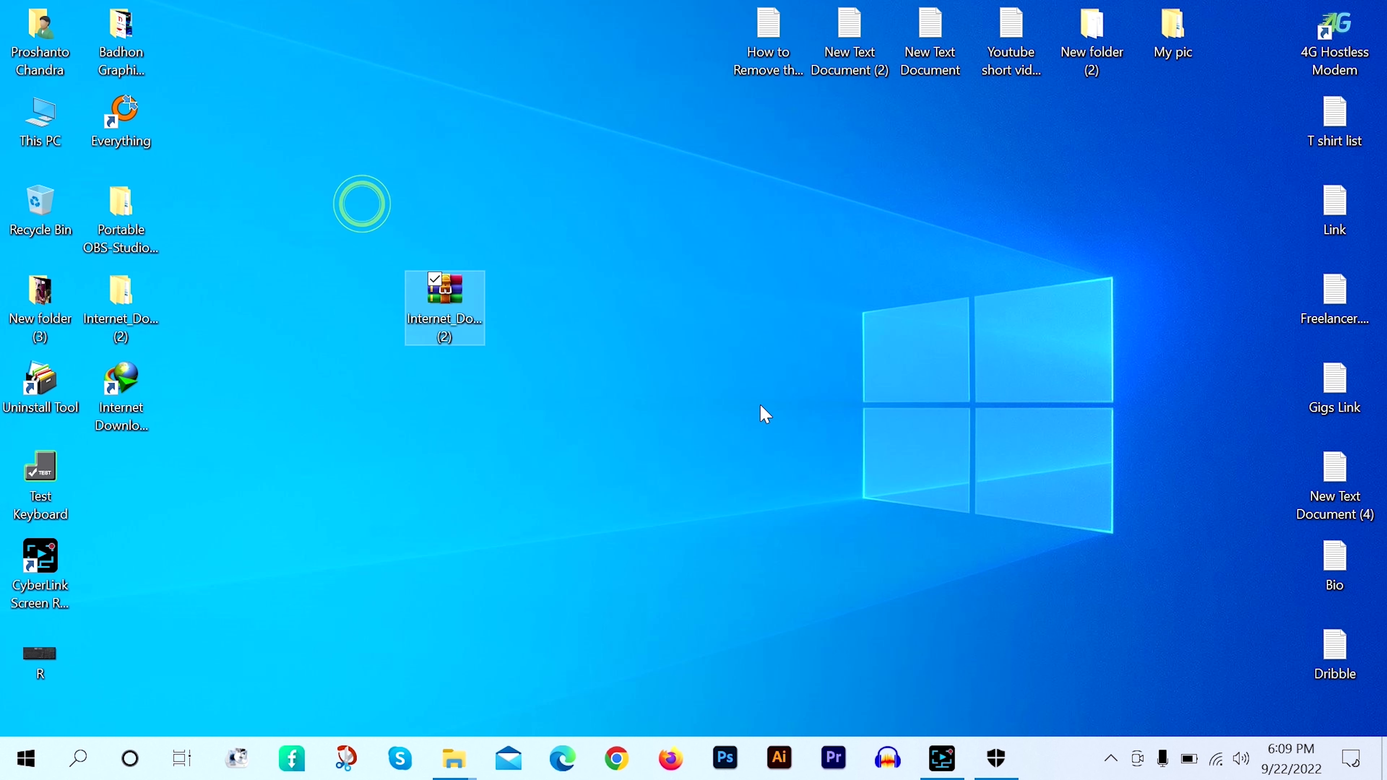
right_click(689, 252)
click(766, 313)
drag(253, 8, 3, 734)
right_click(366, 132)
click(427, 197)
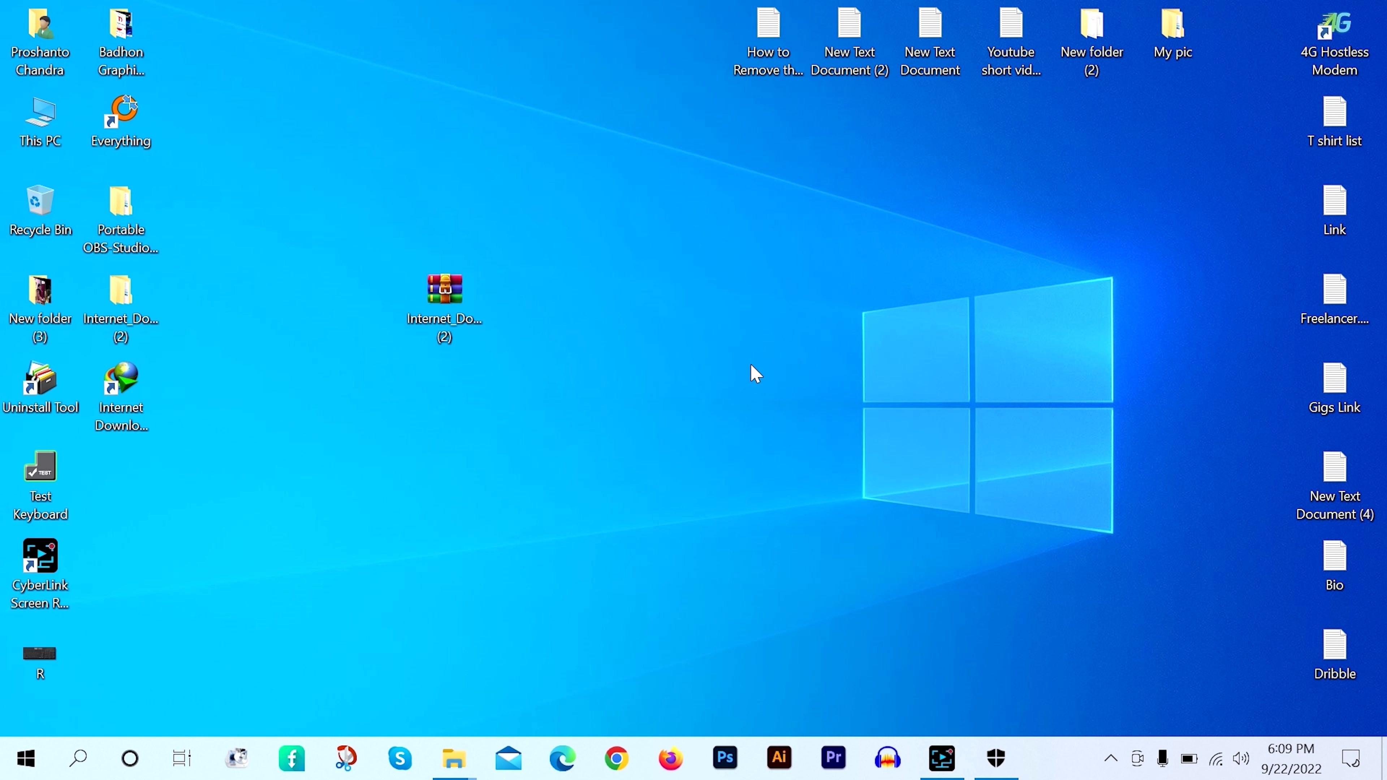